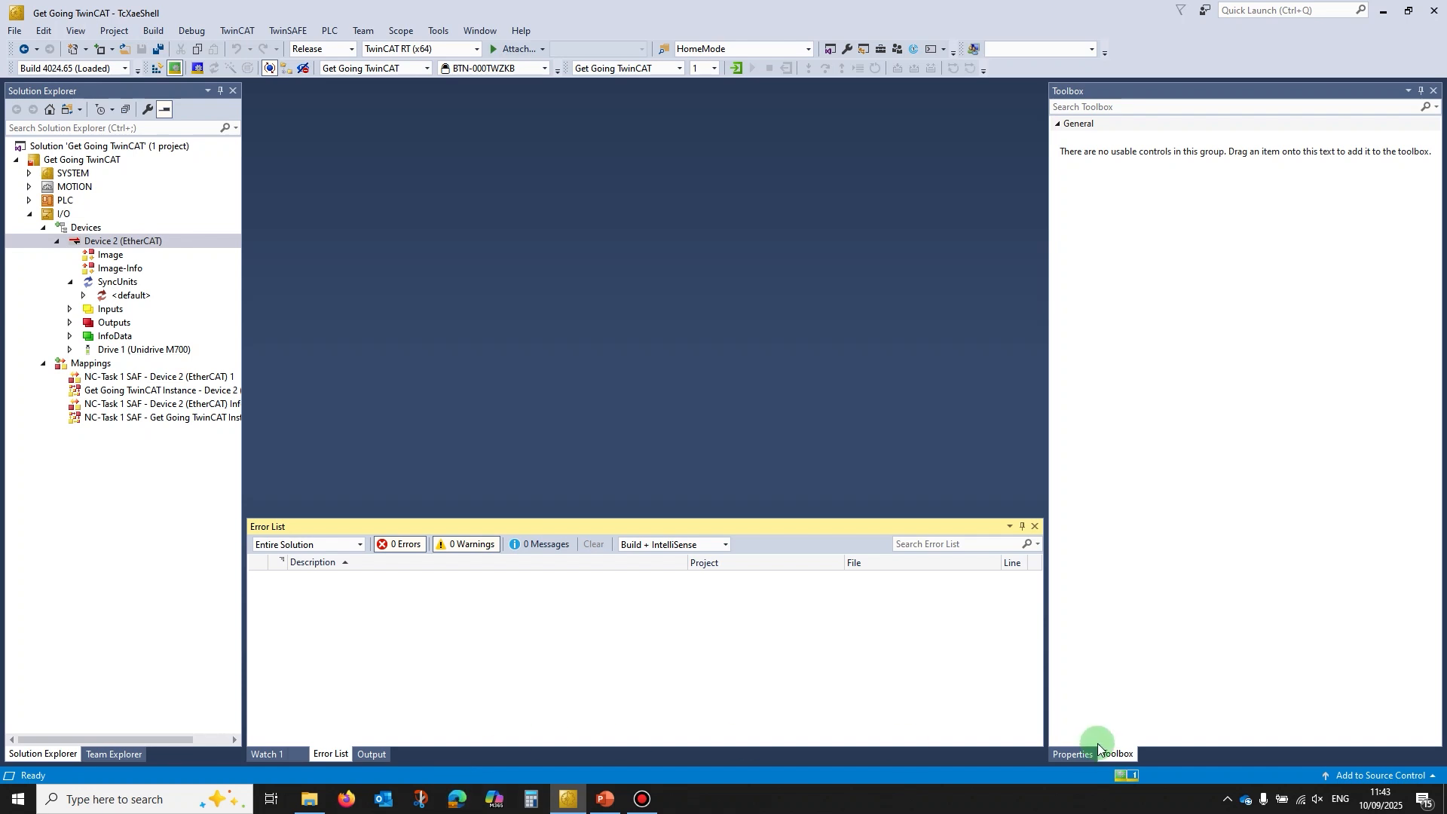
- Switch to Connect and start a new project from a network scan
left_click(18, 799)
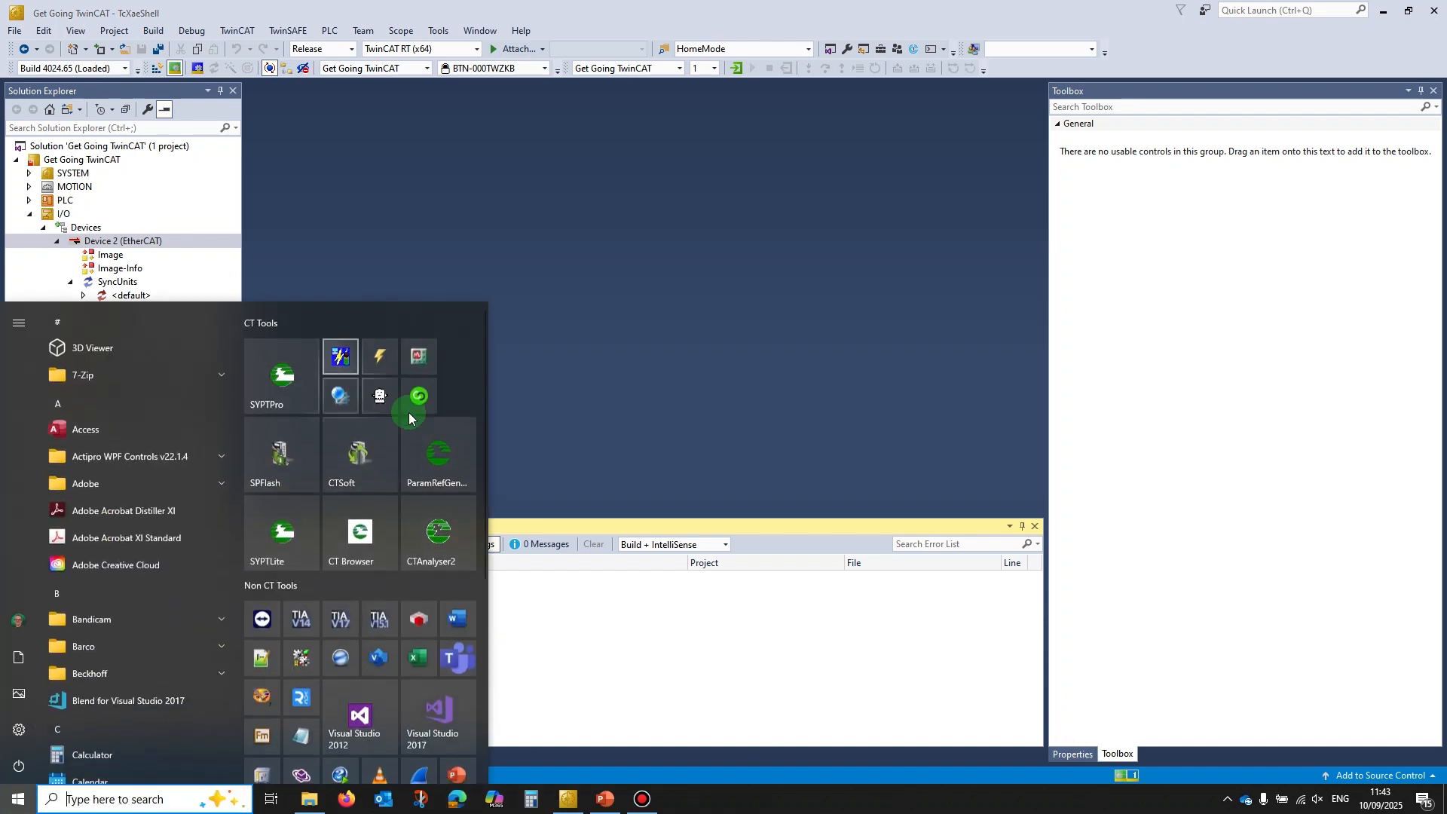
left_click(428, 396)
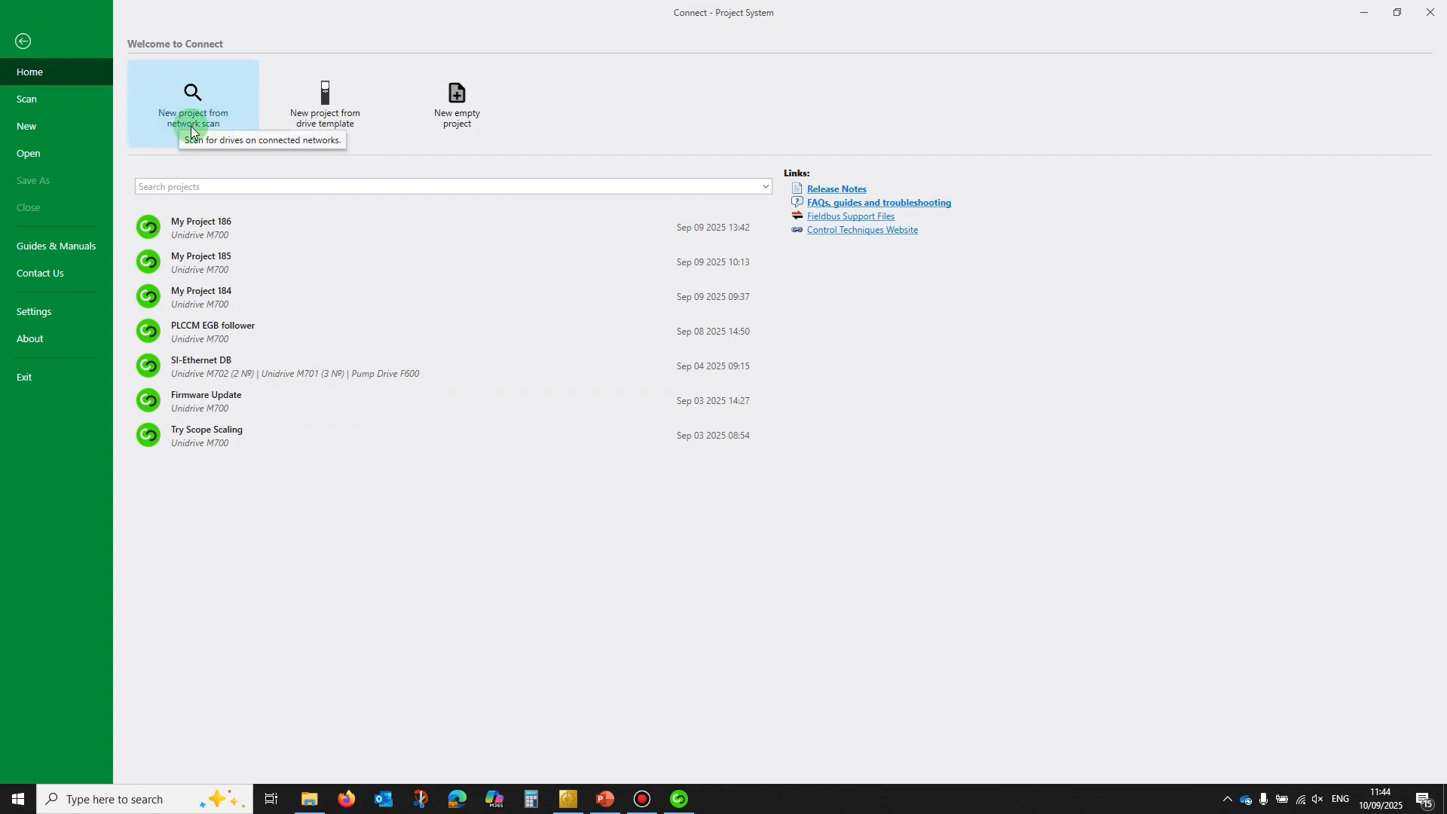
left_click(195, 98)
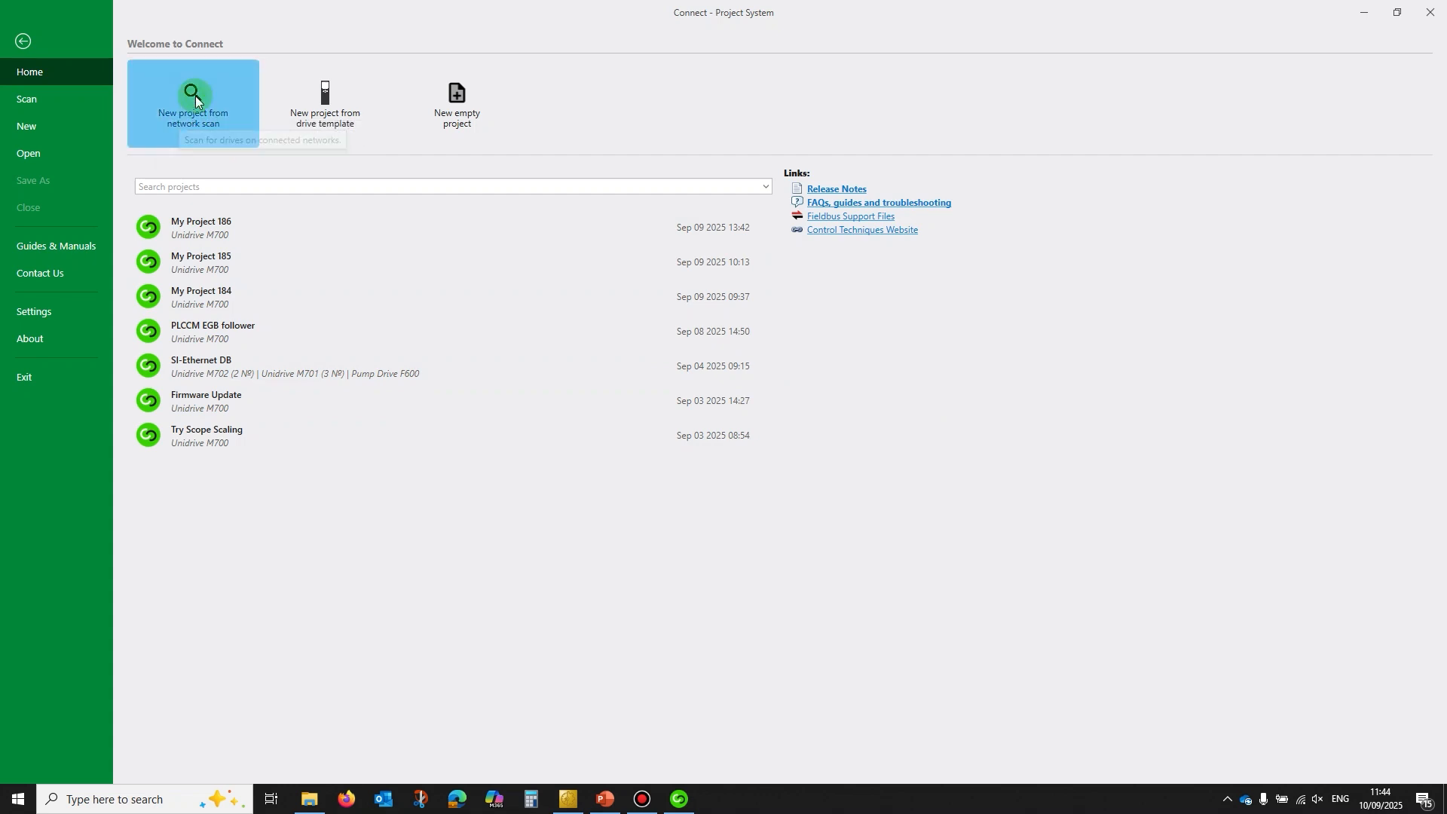
left_click(307, 183)
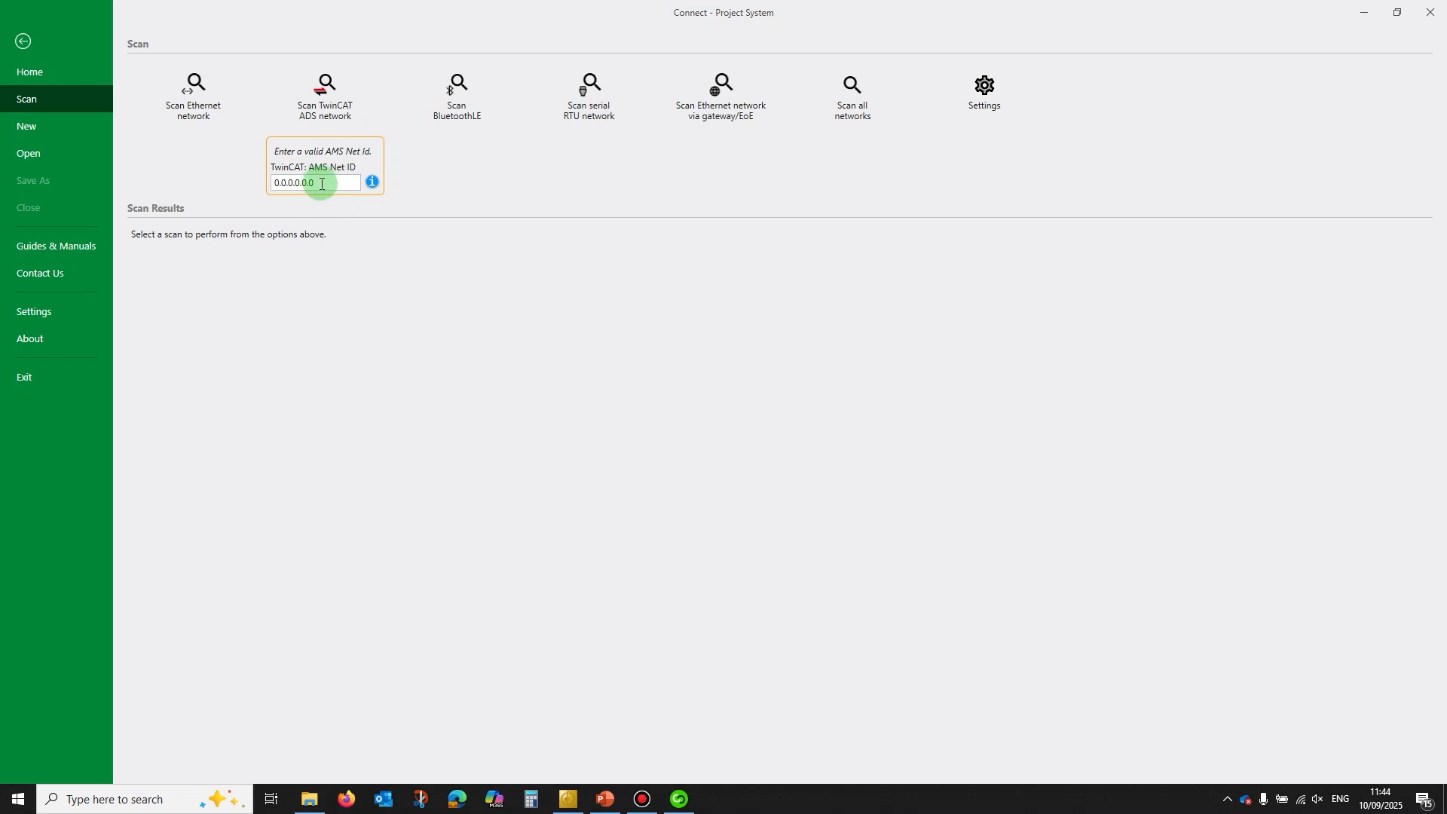
- Switch to TwinCAT and copy the NetId from the EtherCAT settings of Device 2 (EtherCAT)
left_click(569, 799)
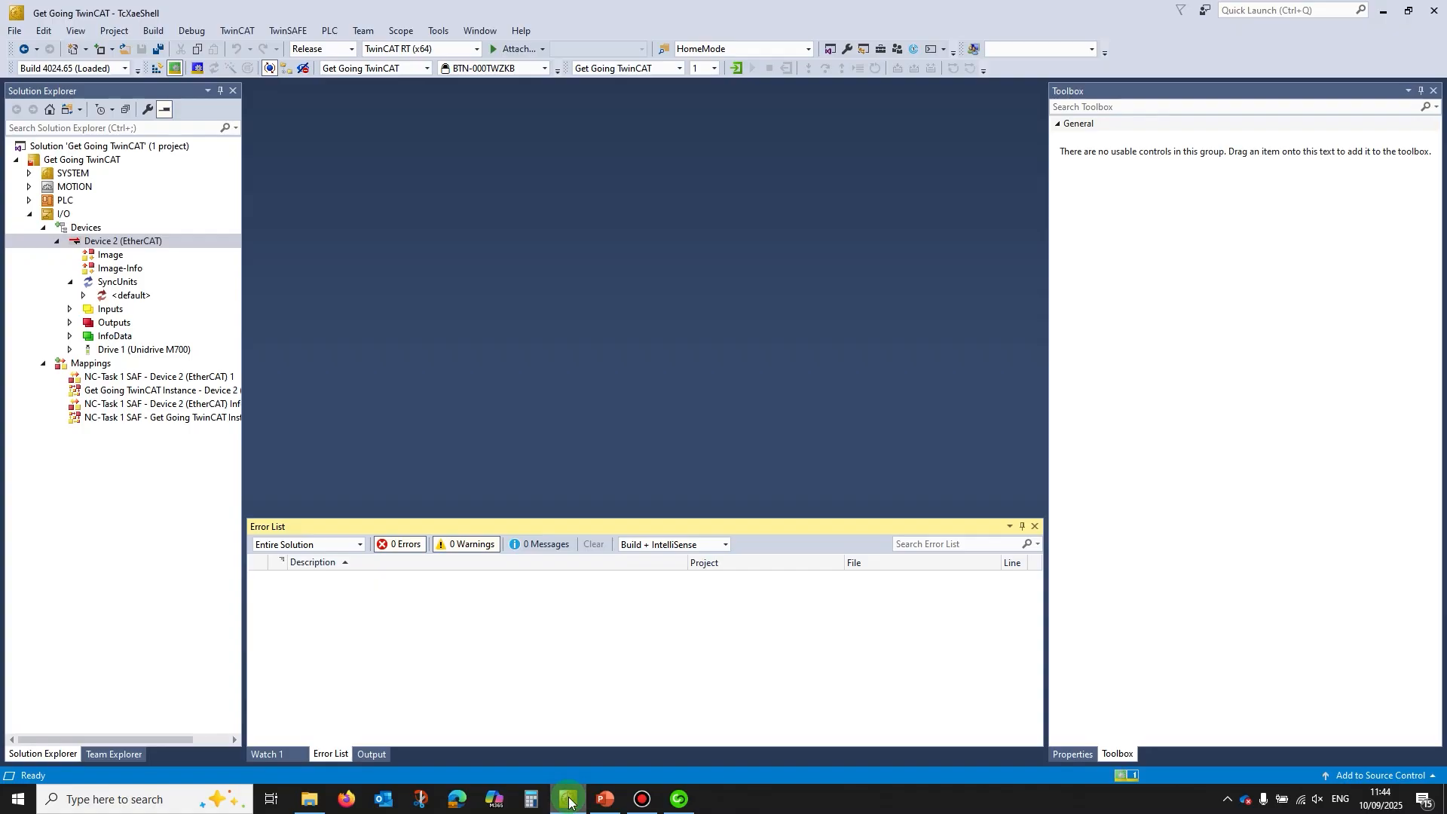
left_click(123, 241)
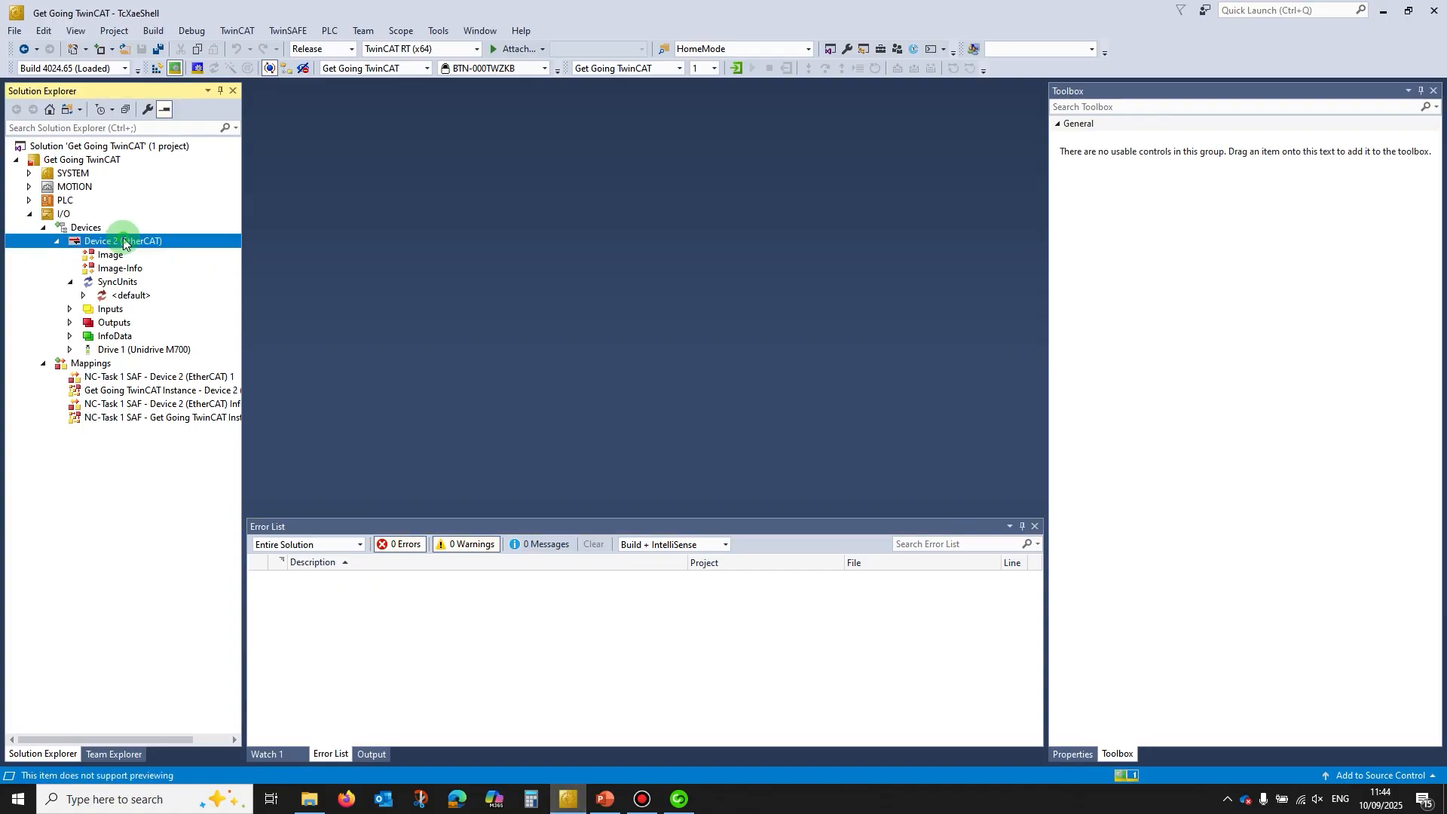
left_click(350, 115)
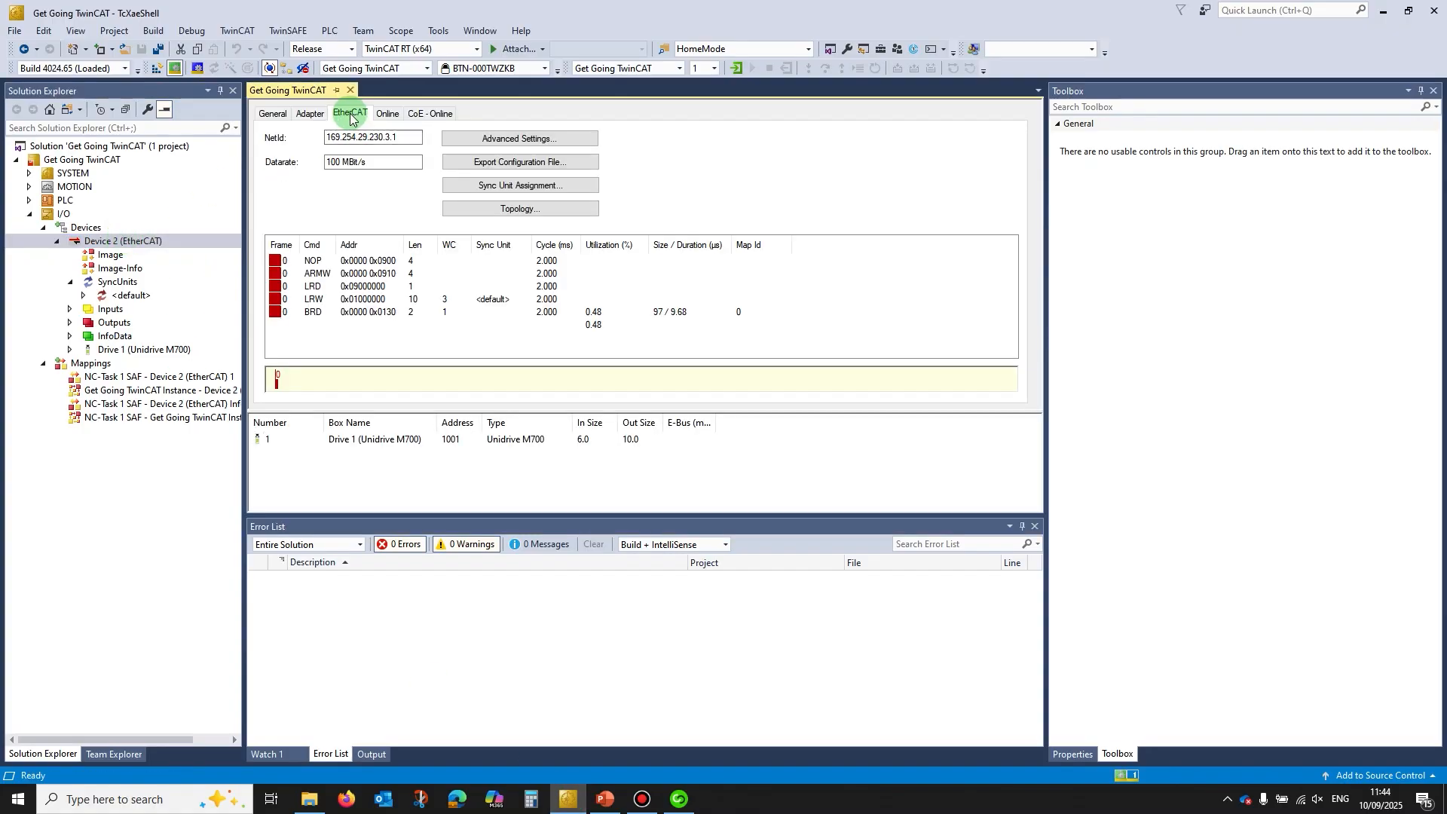
left_click_drag(416, 137, 274, 146)
key("ctrl+c")
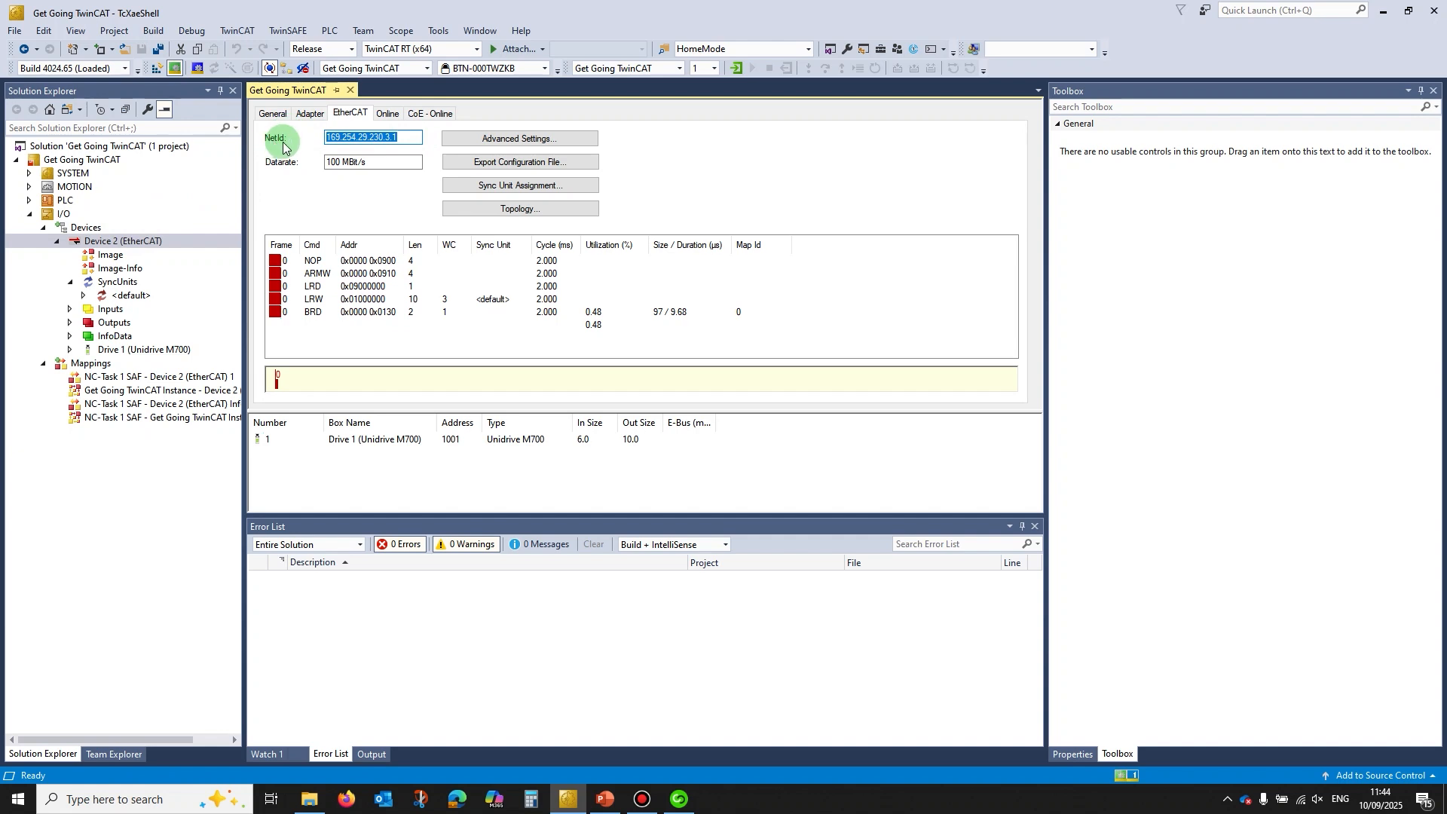
- Switch to Connect, set the TwinCAT AMS Net ID to 169.254.29.230.3.1 and scan the TwinCAT ADS network
left_click(678, 799)
left_click_drag(318, 184, 242, 184)
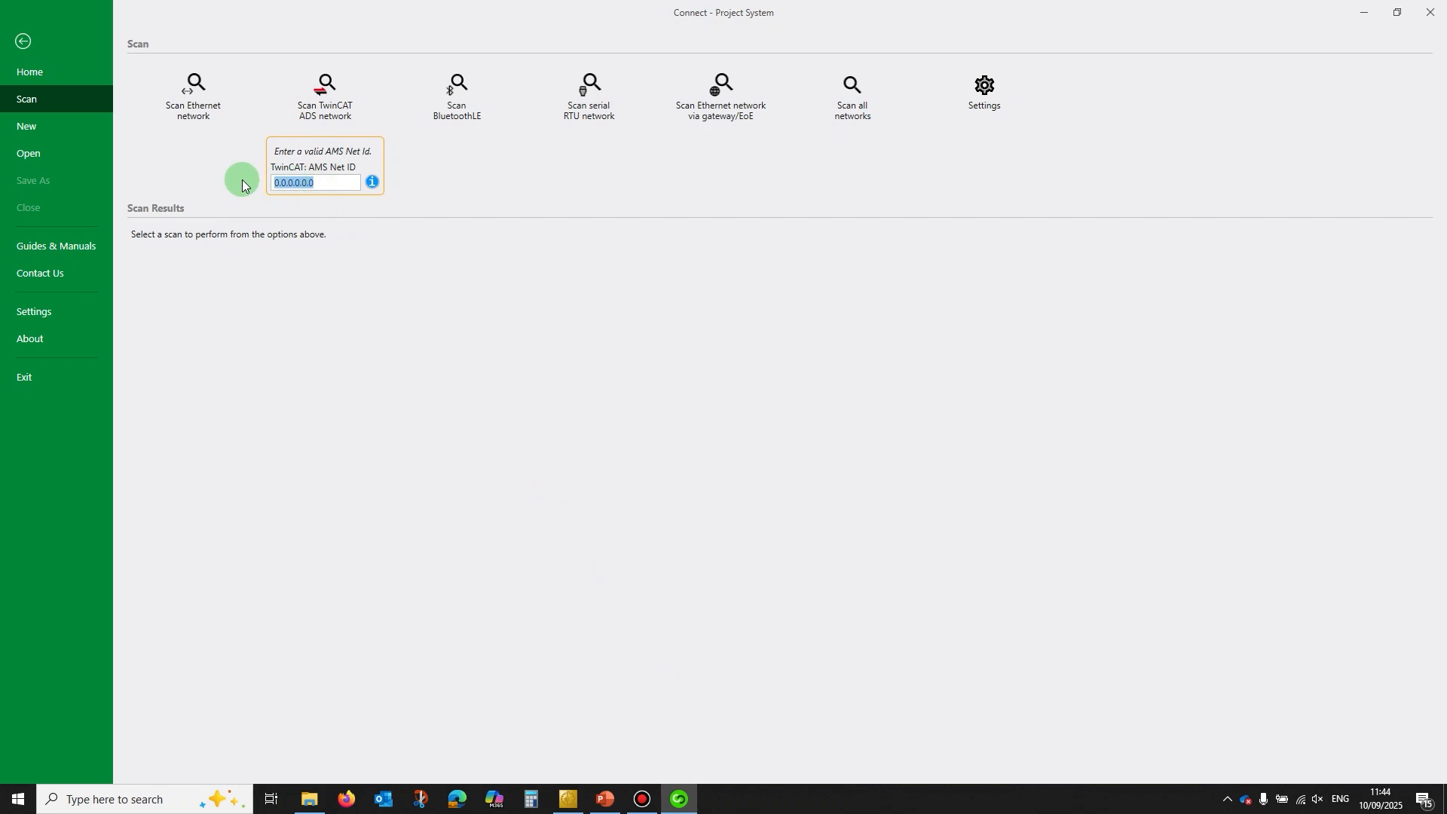
key("ctrl+v")
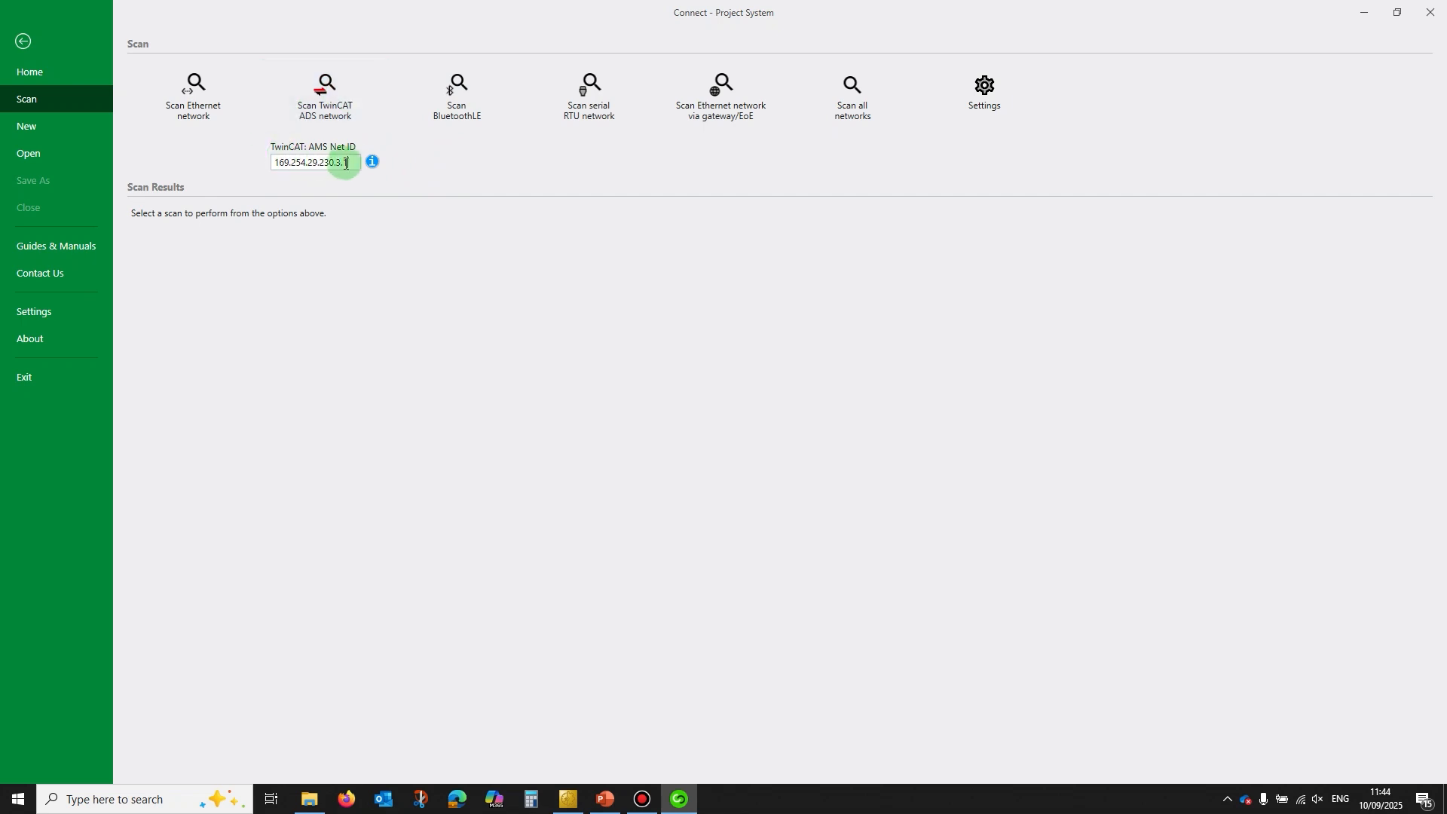
left_click(327, 90)
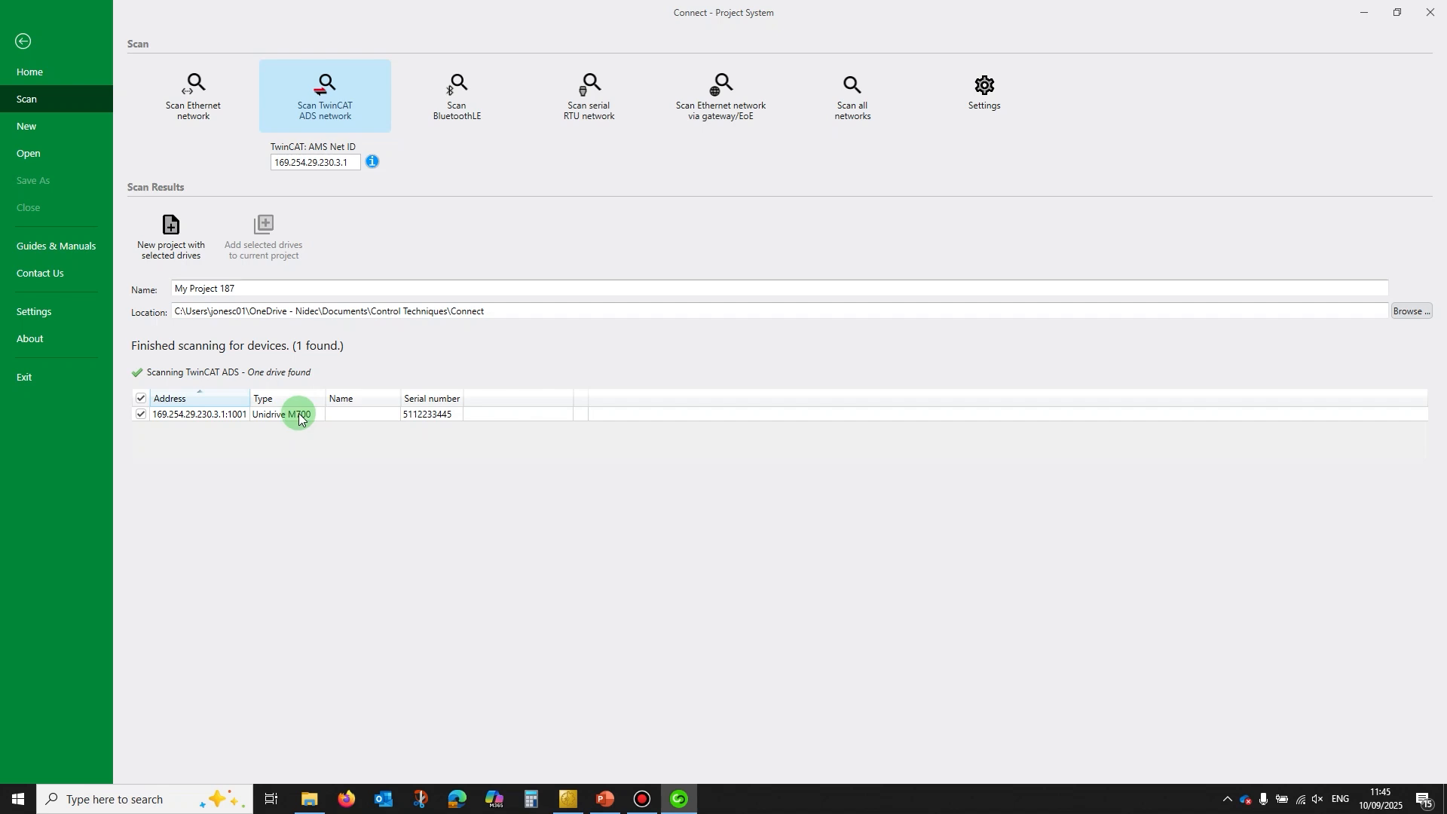
- Name the project "Get Going TwinCAT" and create it with the selected Unidrive M700
left_click_drag(238, 288, 169, 291)
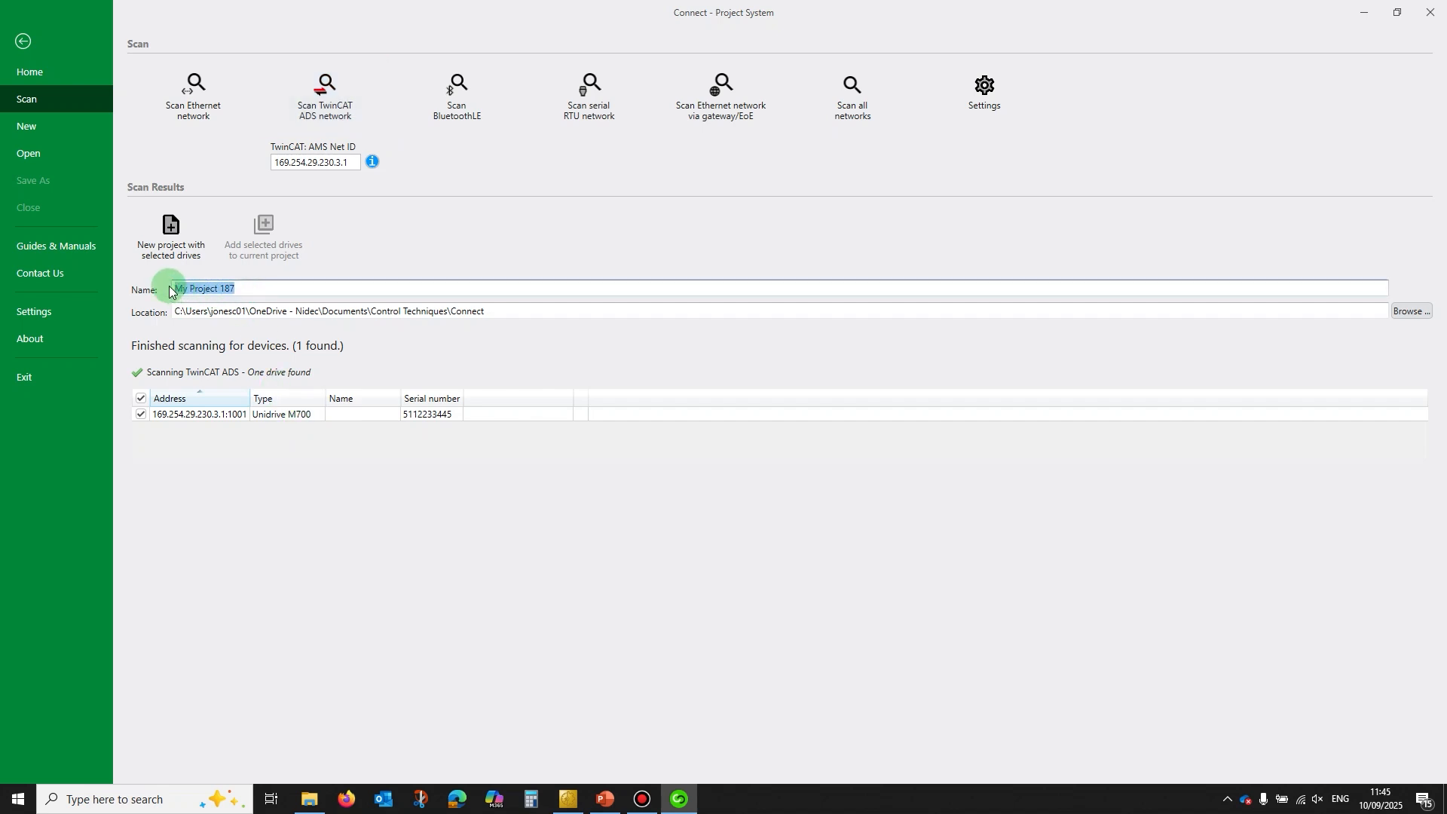
key("BackSpace")
type("Get Going TwinCAT")
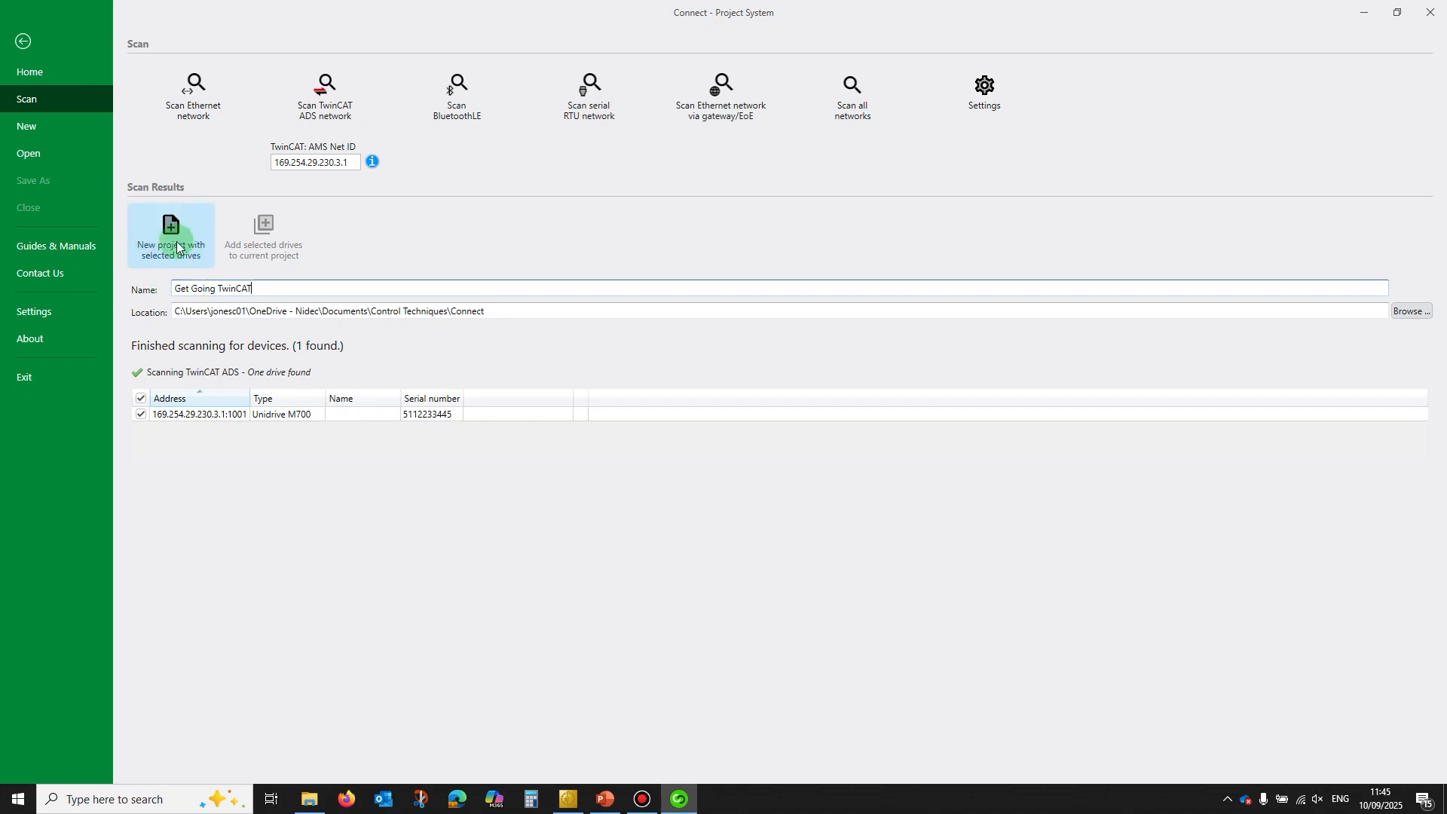
left_click(172, 224)
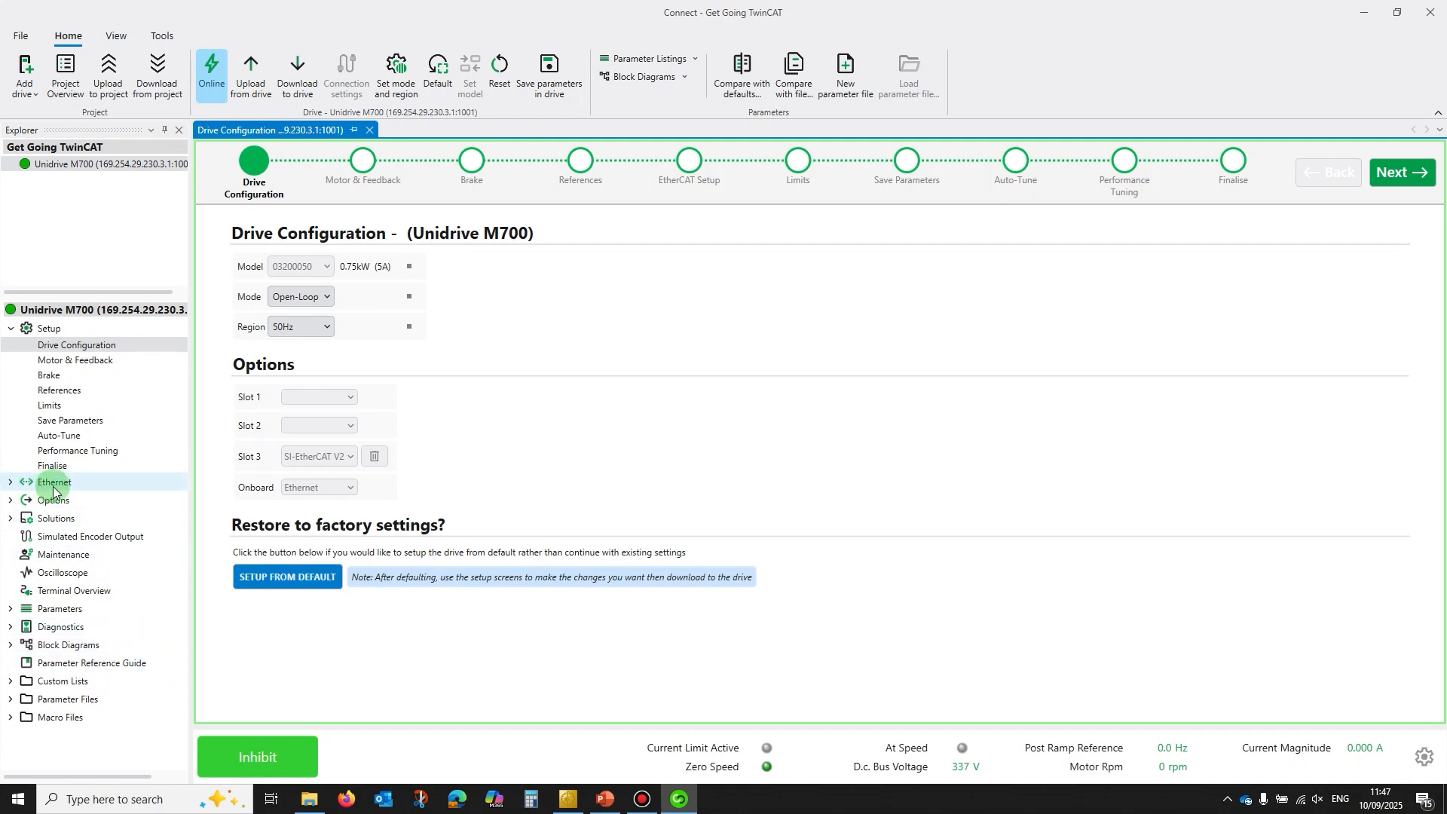
- Look at the pages available for the SI-EtherCAT V2 option module in Slot 3
left_click(10, 501)
left_click(27, 517)
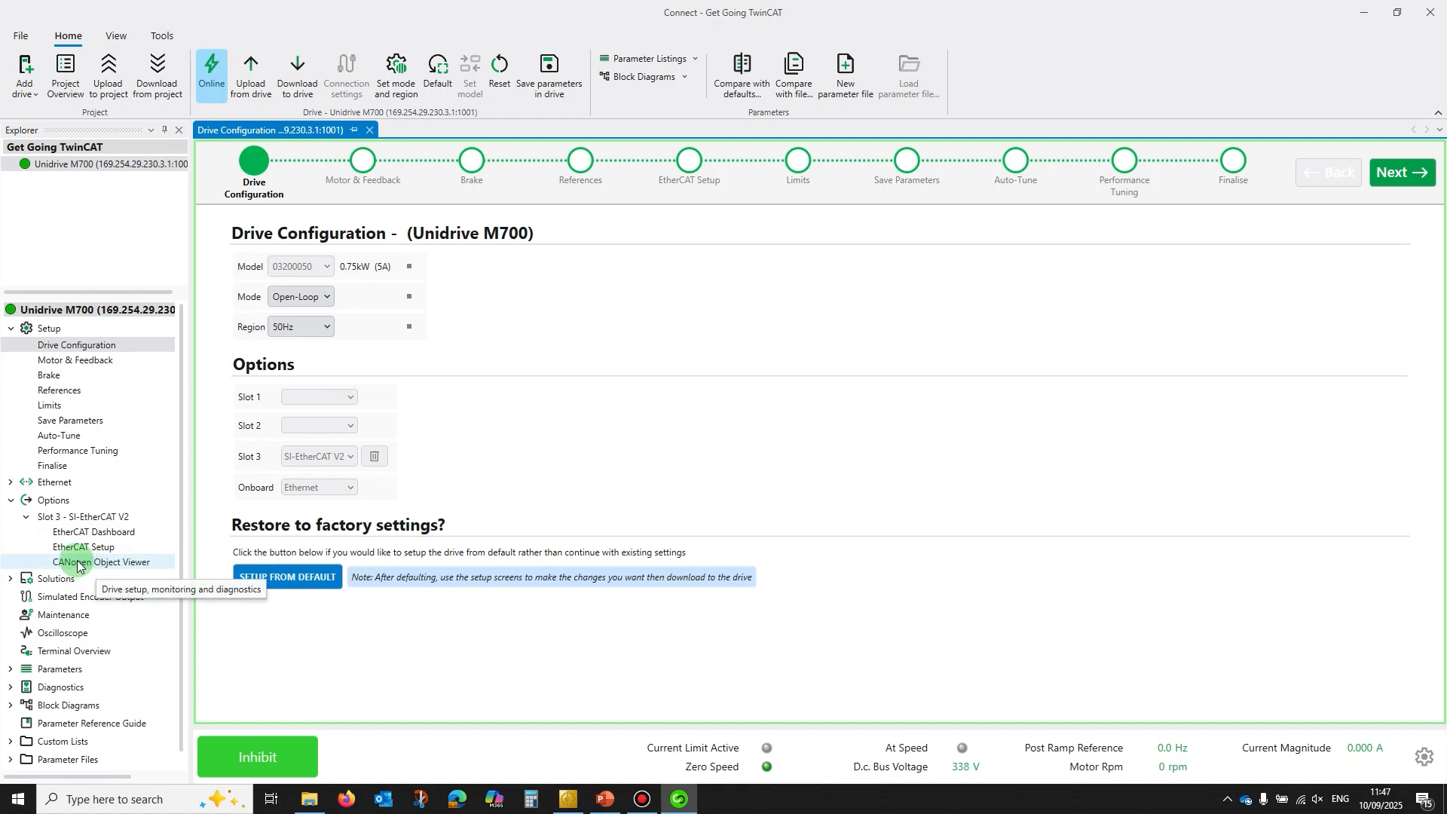
left_click(11, 500)
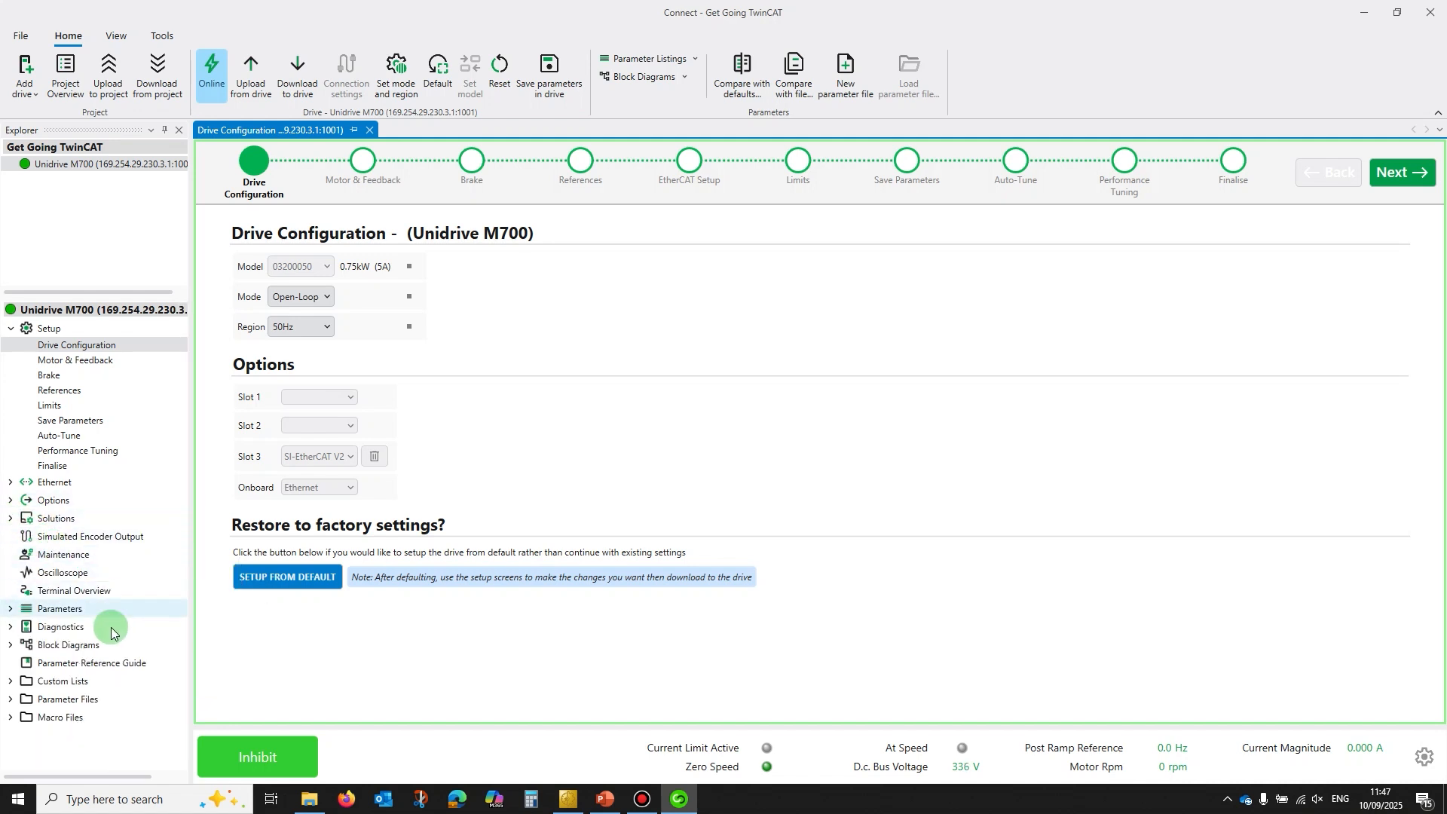
- View the drive's Maintenance tools and its Terminal Overview
left_click(76, 556)
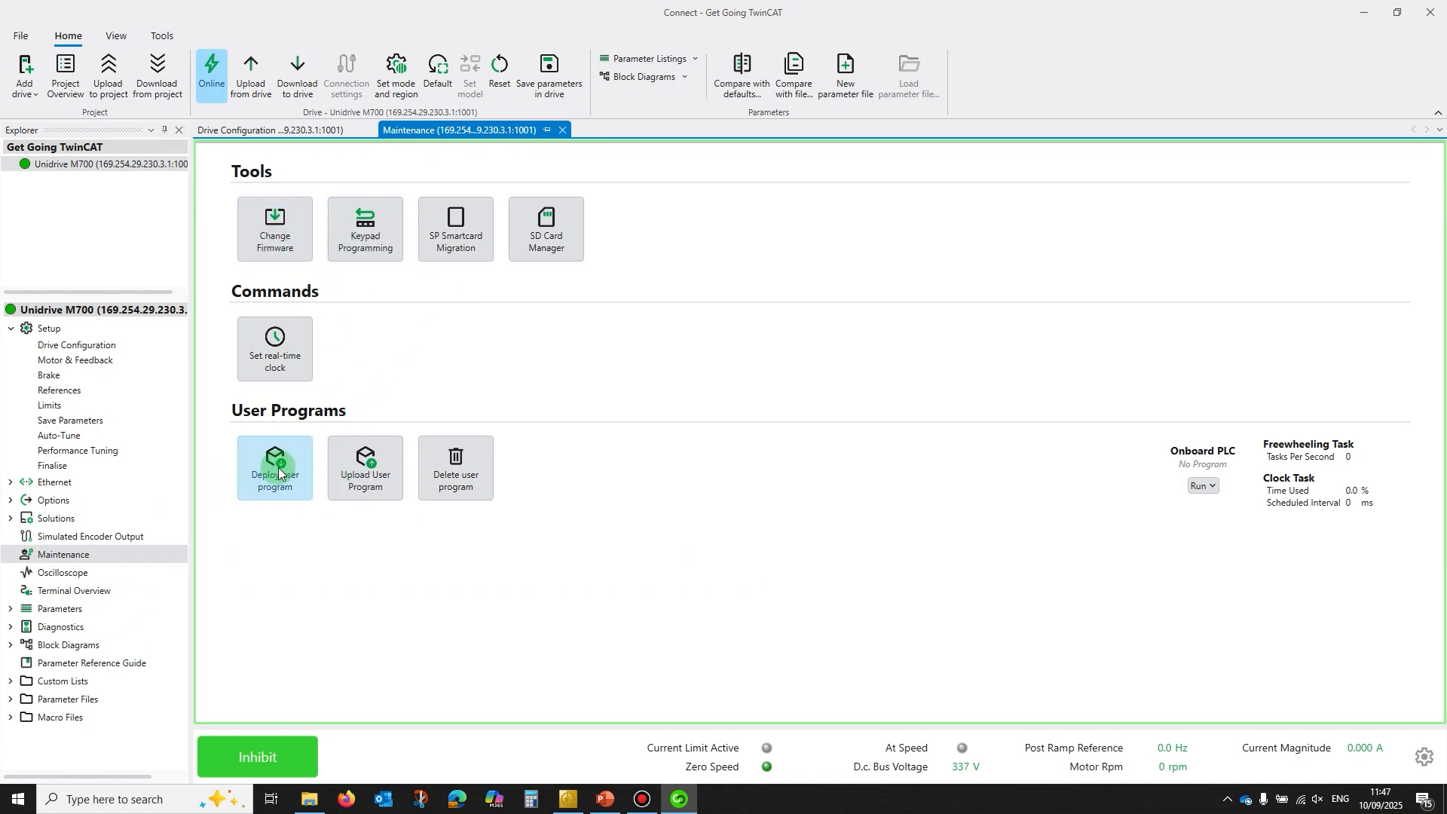
left_click(59, 593)
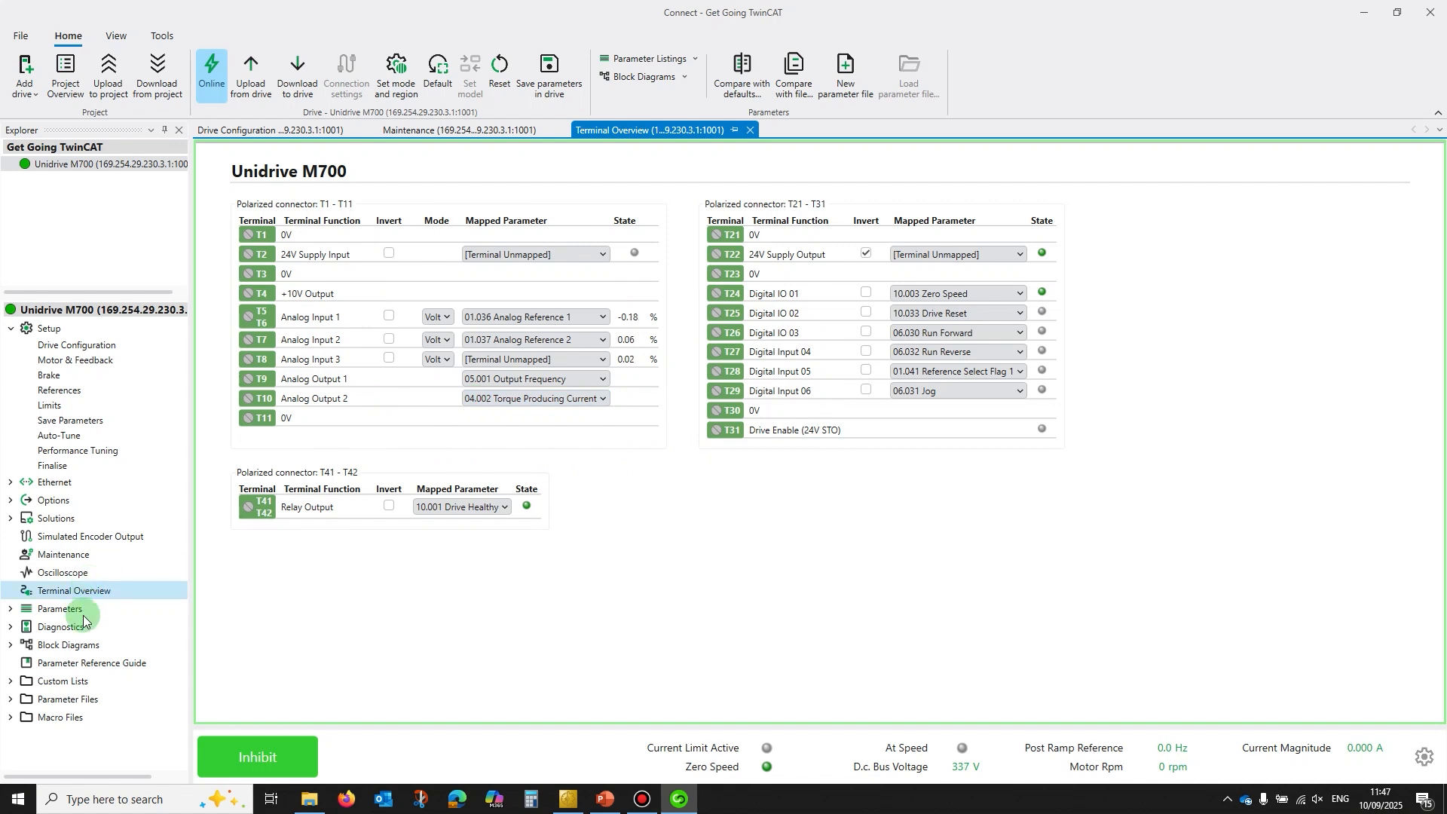
- Read the Menu 8 Digital I/O description for RFC-S mode in the Parameter Reference Guide
left_click(66, 663)
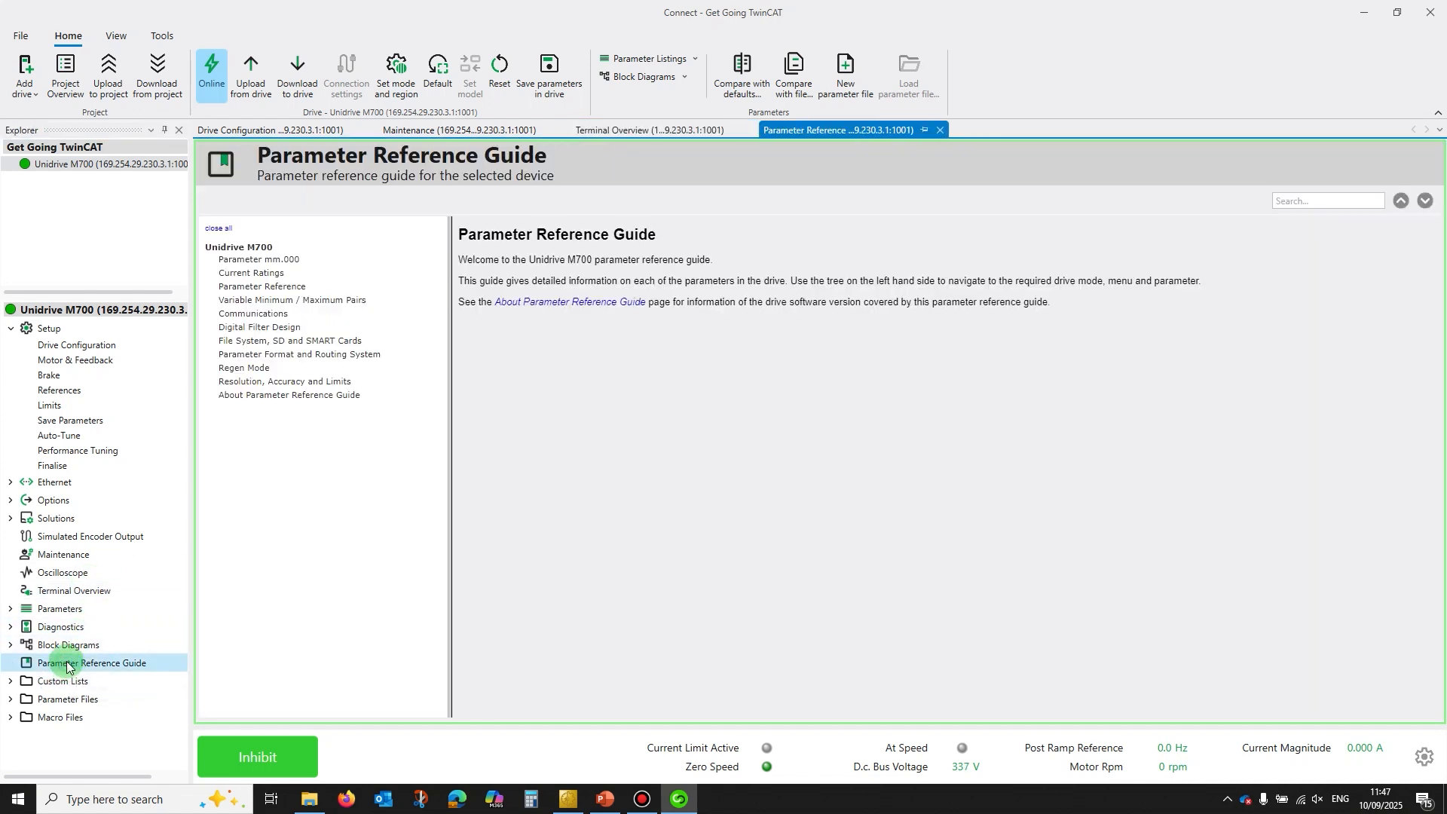
left_click(211, 296)
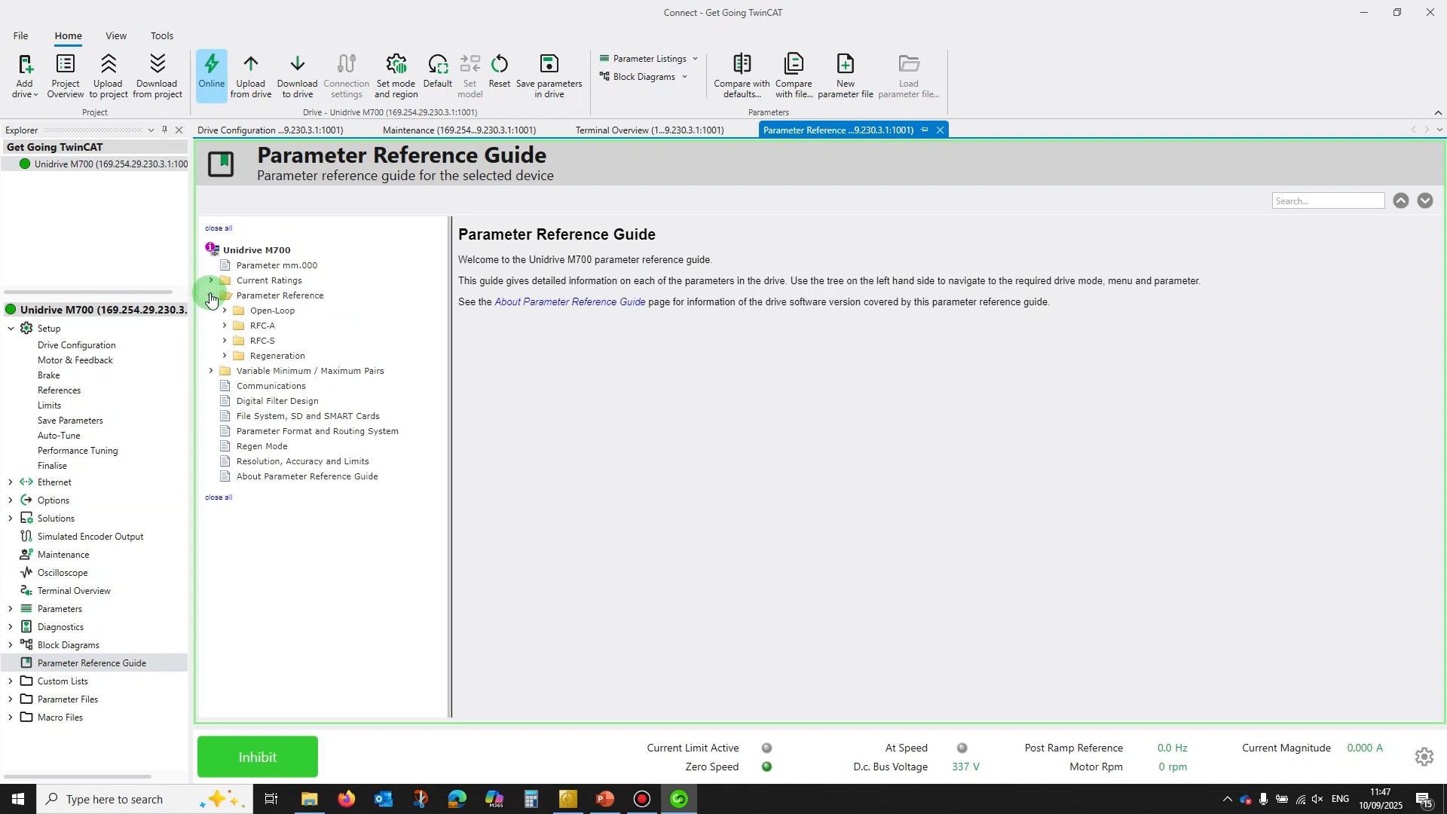
left_click(225, 341)
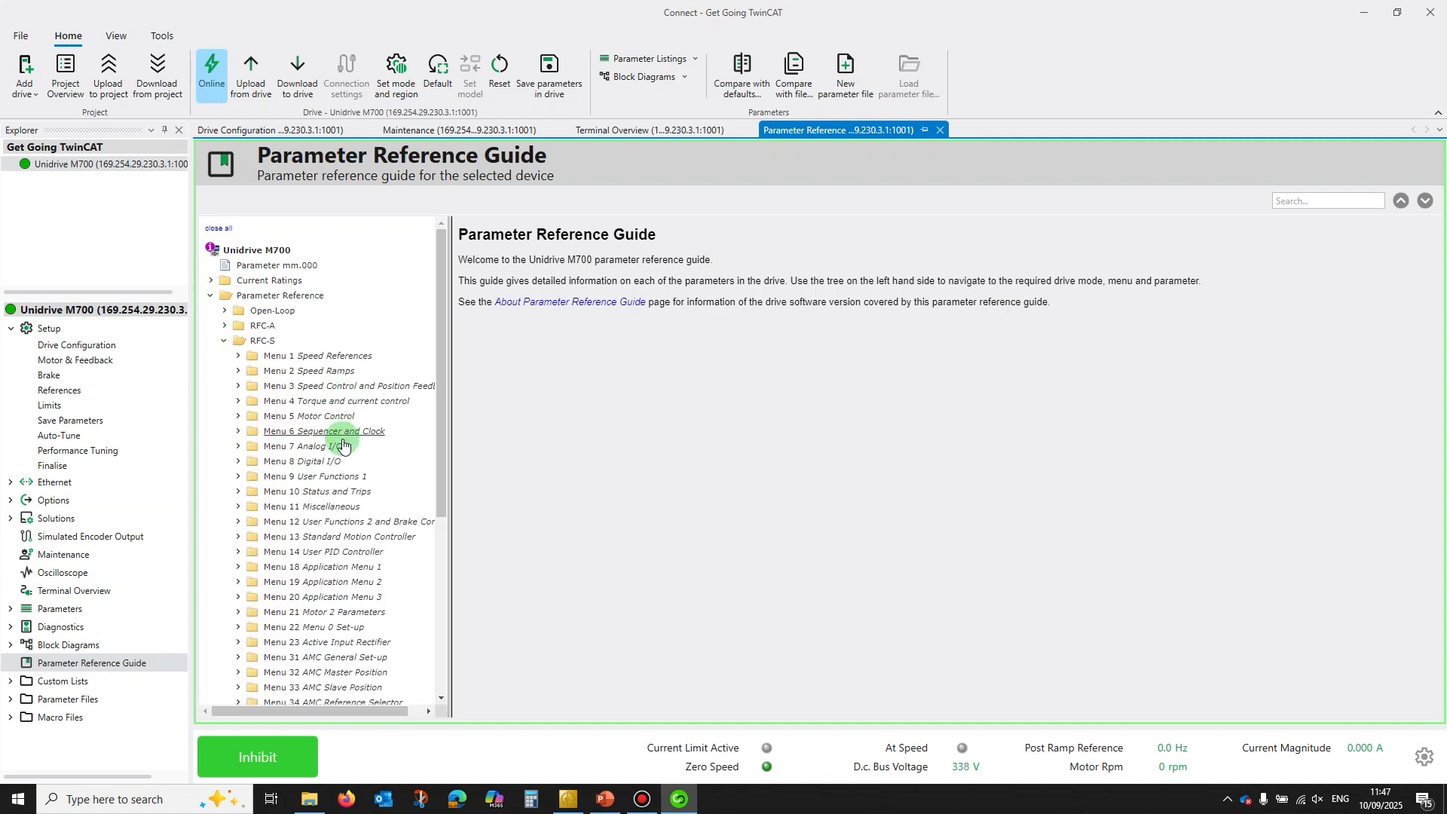
left_click(321, 461)
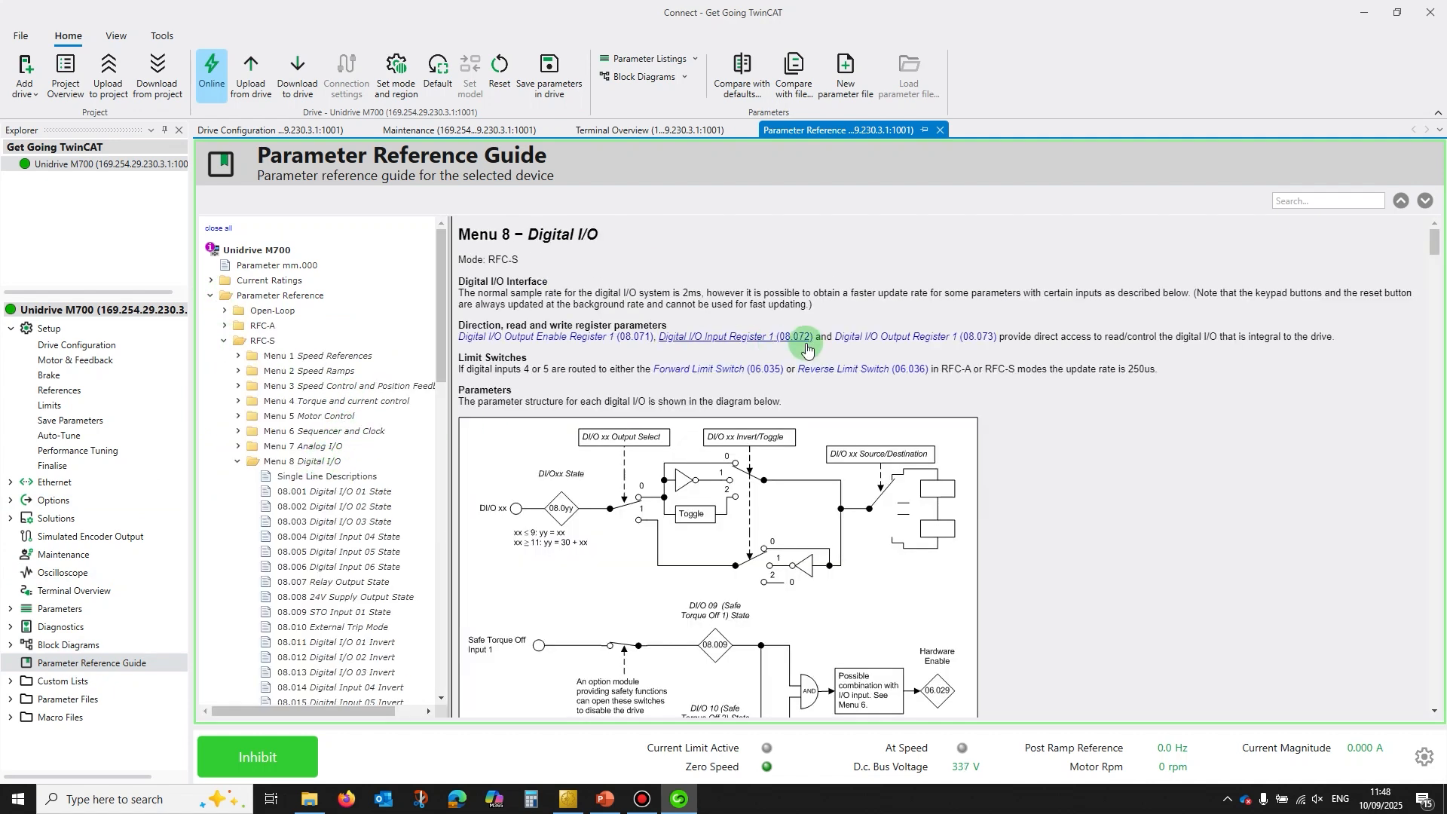
scroll(801, 375, "down", 6)
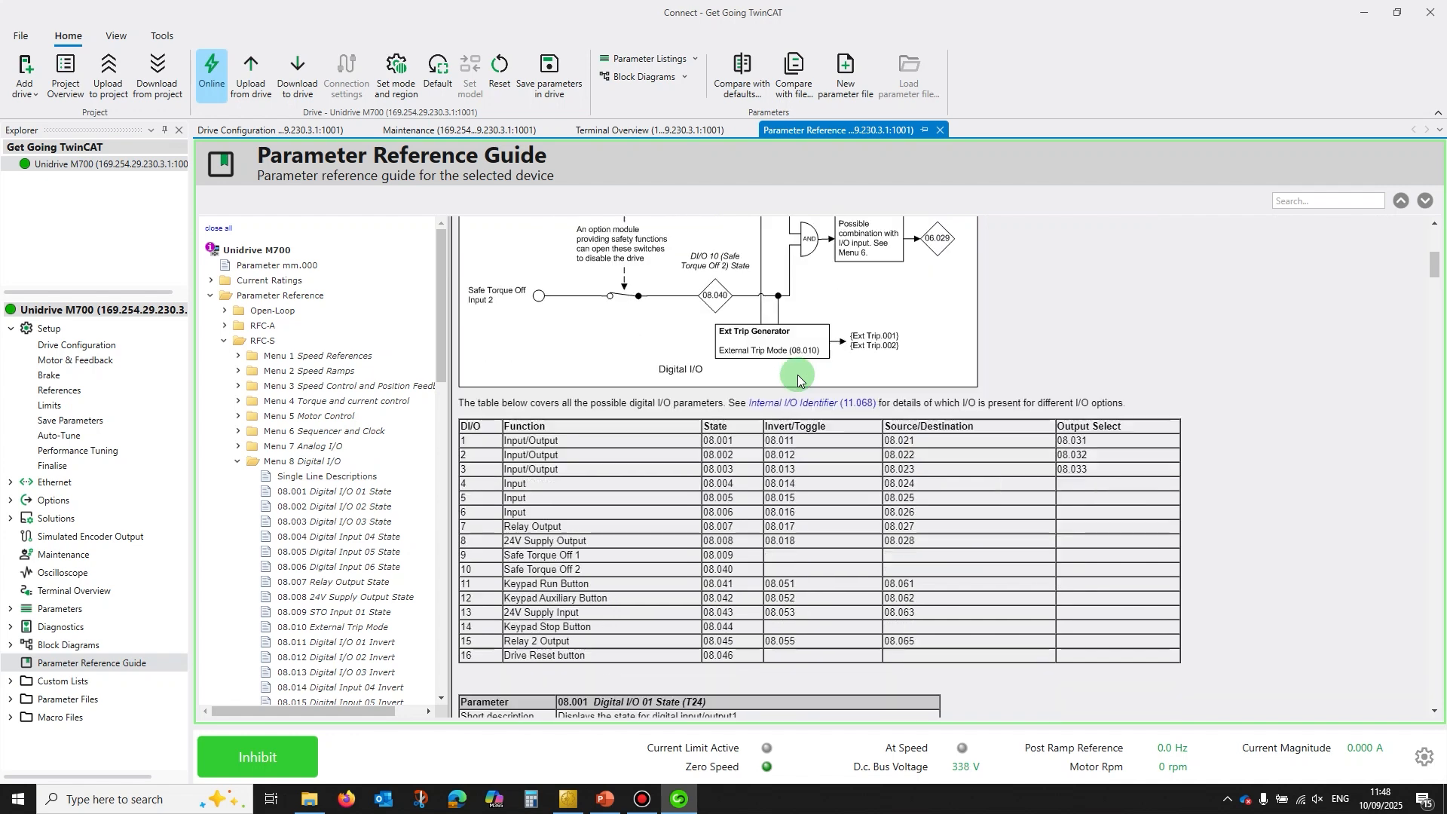
scroll(798, 379, "up", 5)
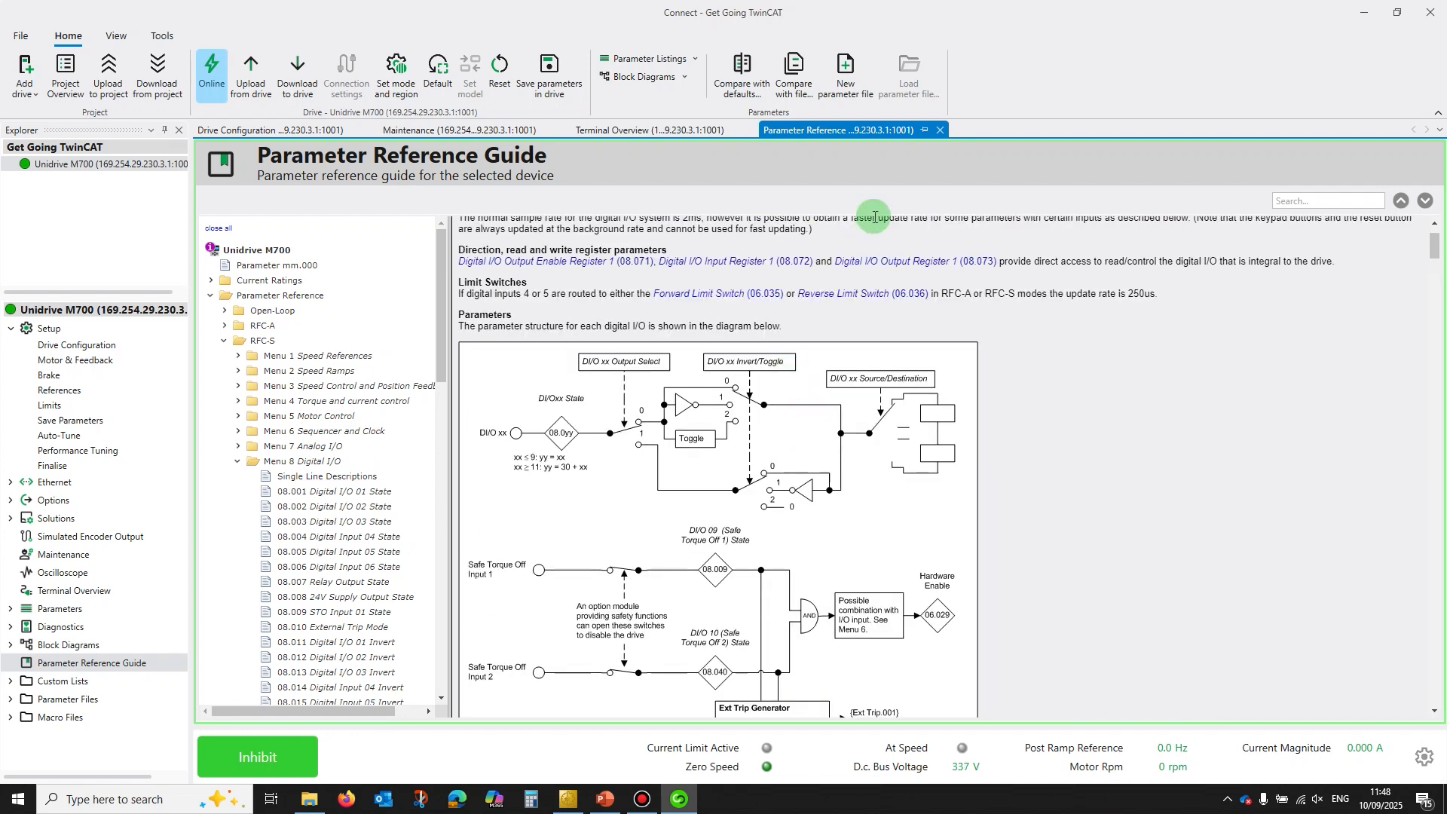
- Close the Parameter Reference Guide, Terminal Overview and Maintenance pages
left_click(938, 131)
left_click(746, 131)
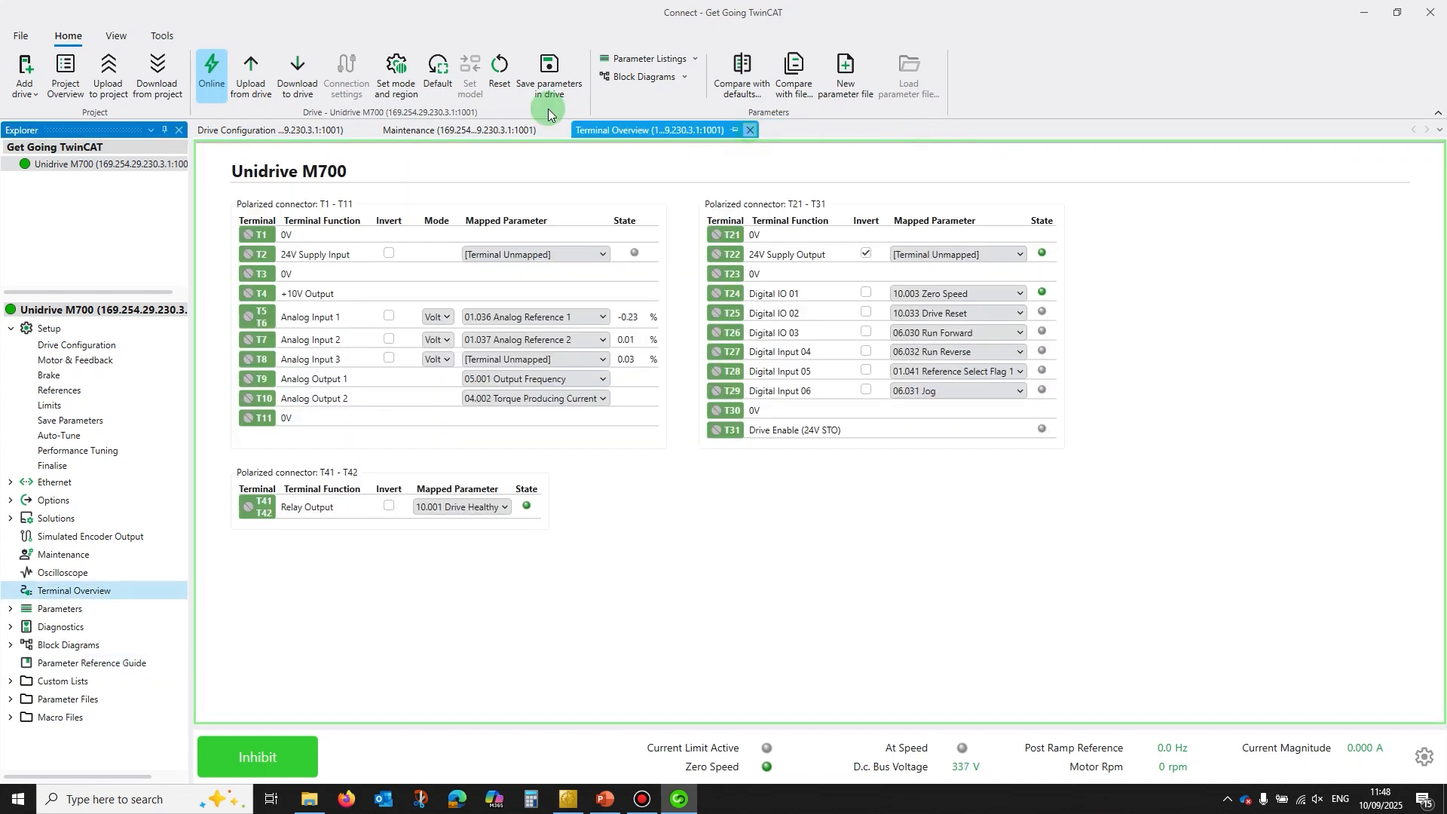
left_click(563, 130)
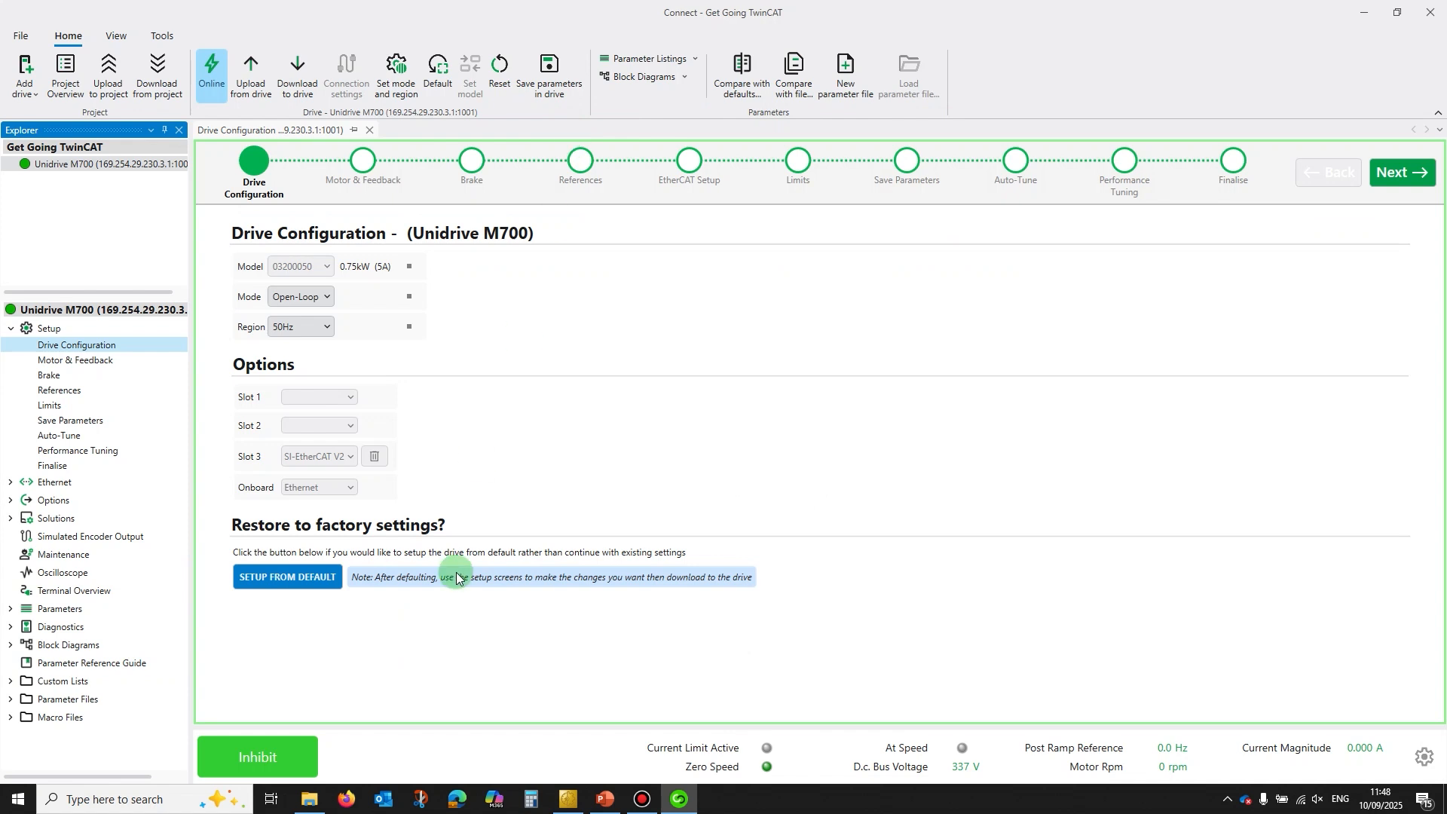
mouse_move(251, 735)
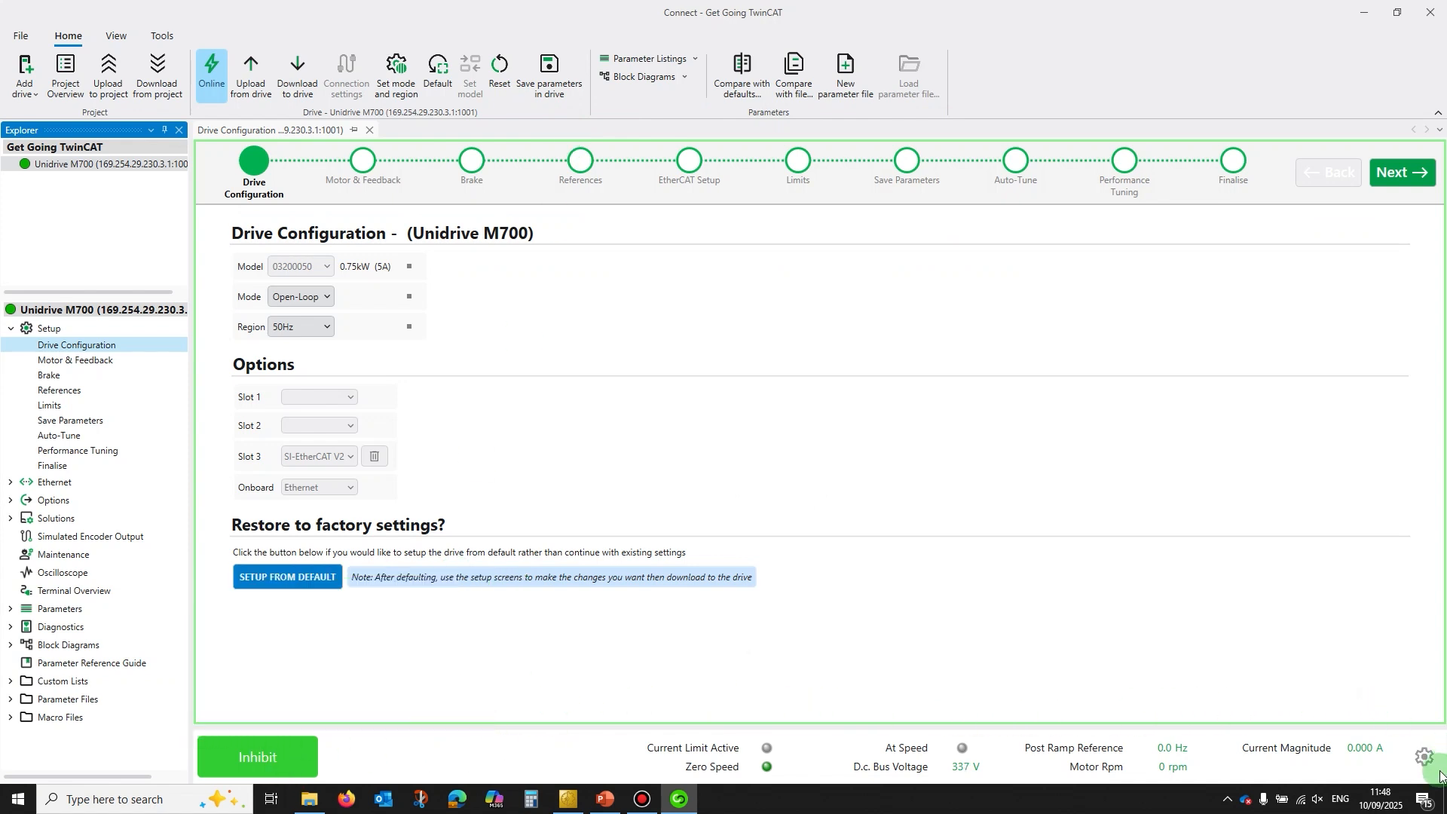
mouse_move(216, 757)
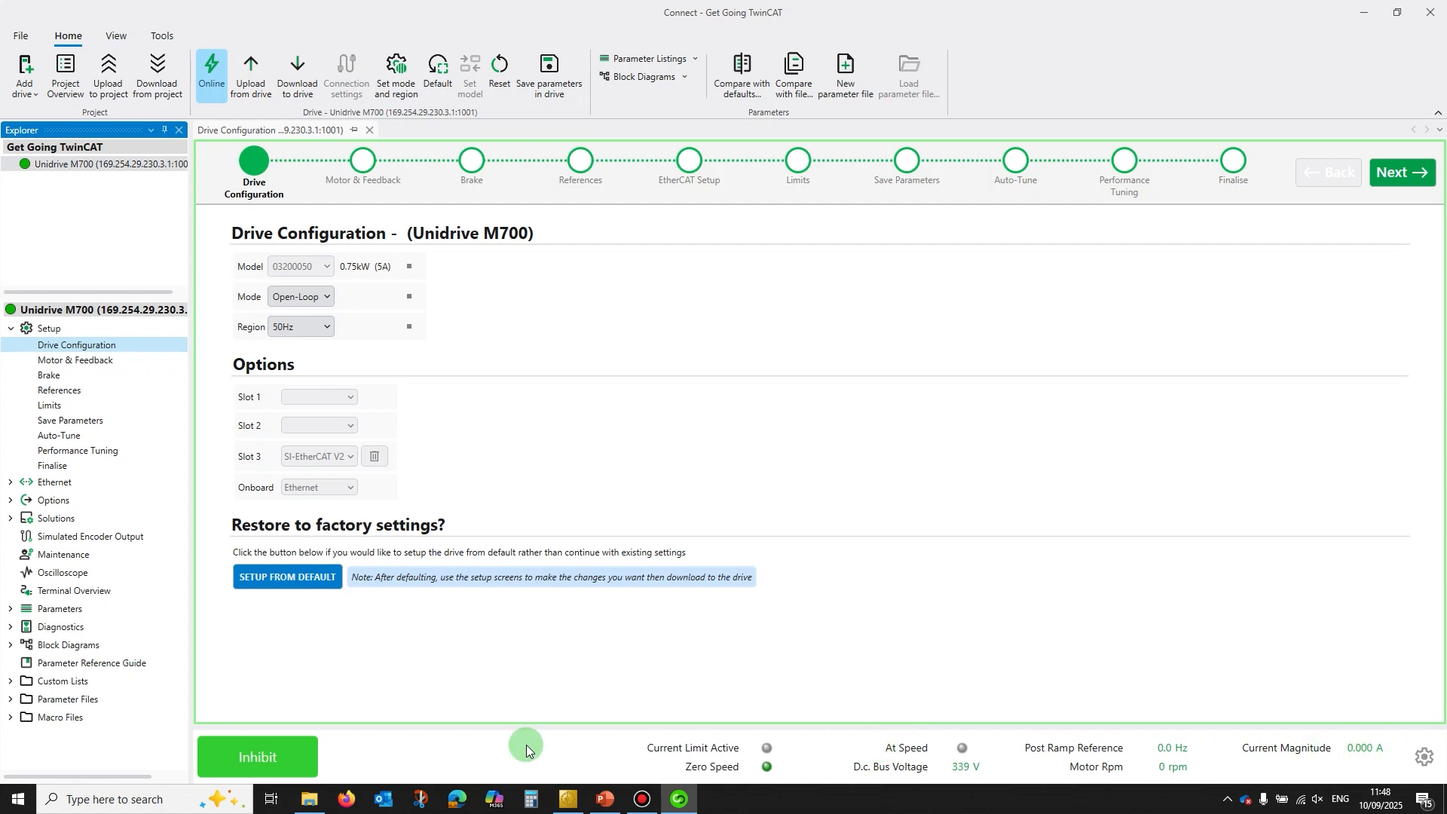
left_click(229, 750)
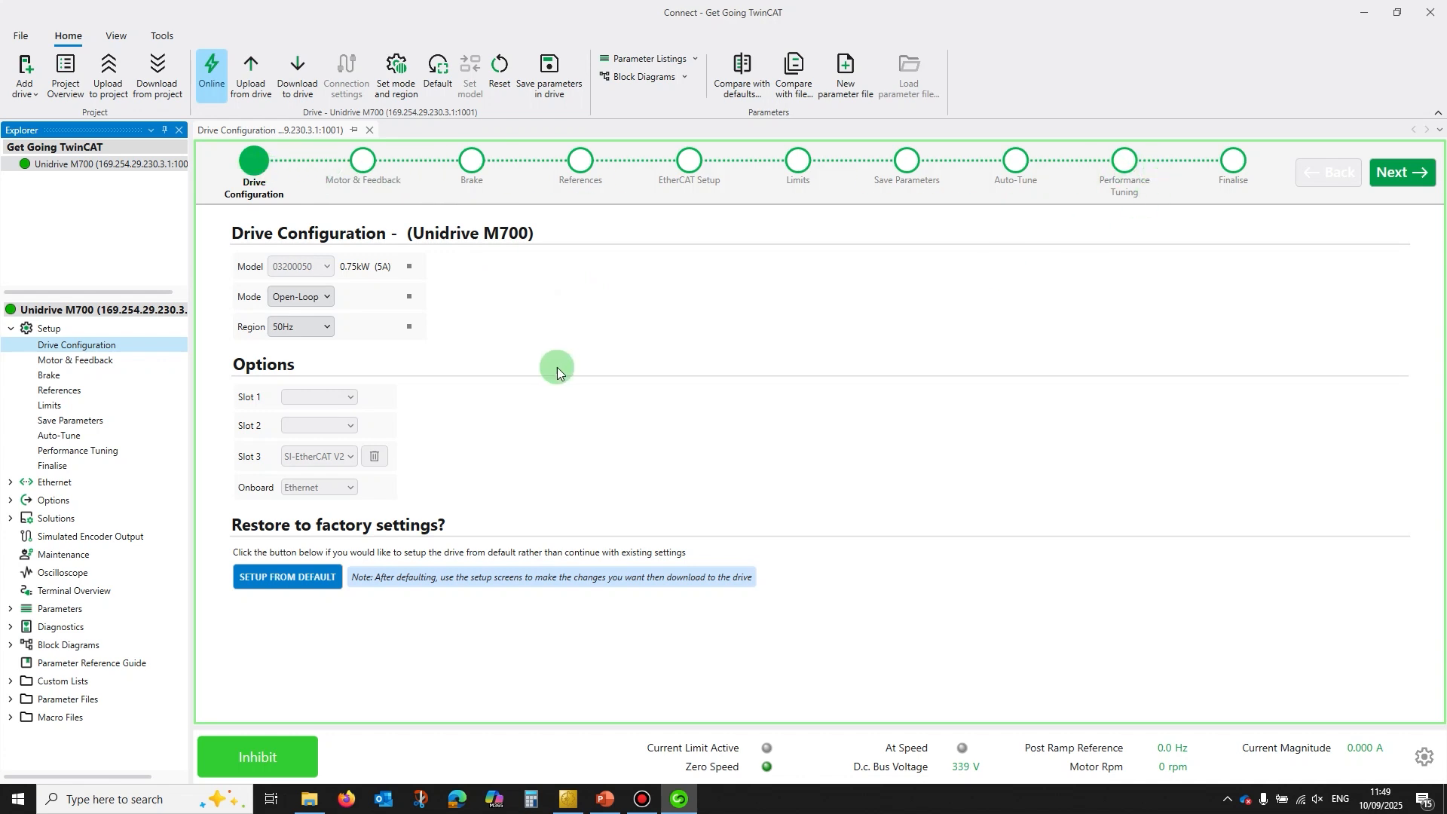
- Set the drive's operating mode to RFC-S in the Drive Configuration
left_click(327, 300)
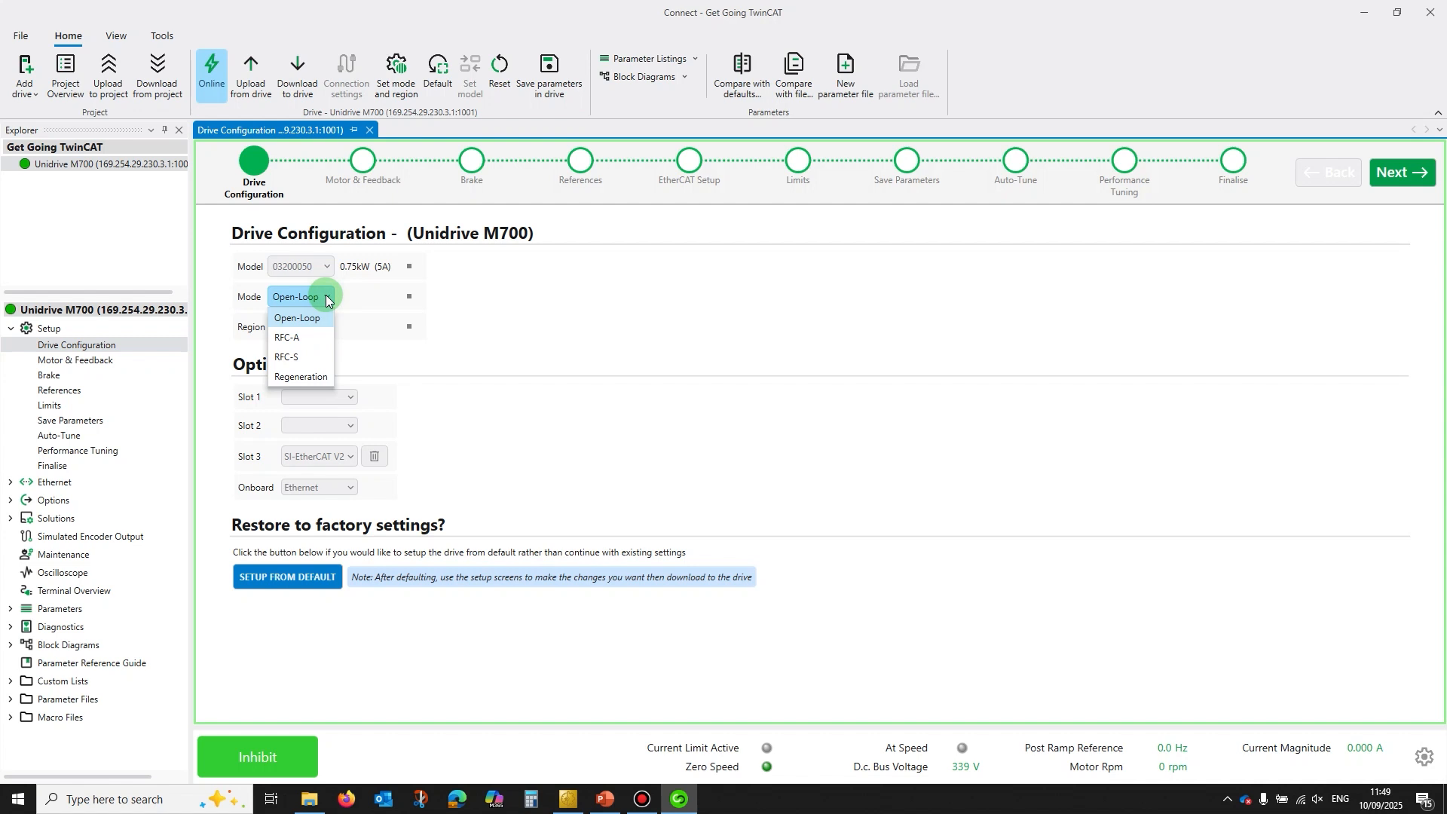
left_click(290, 359)
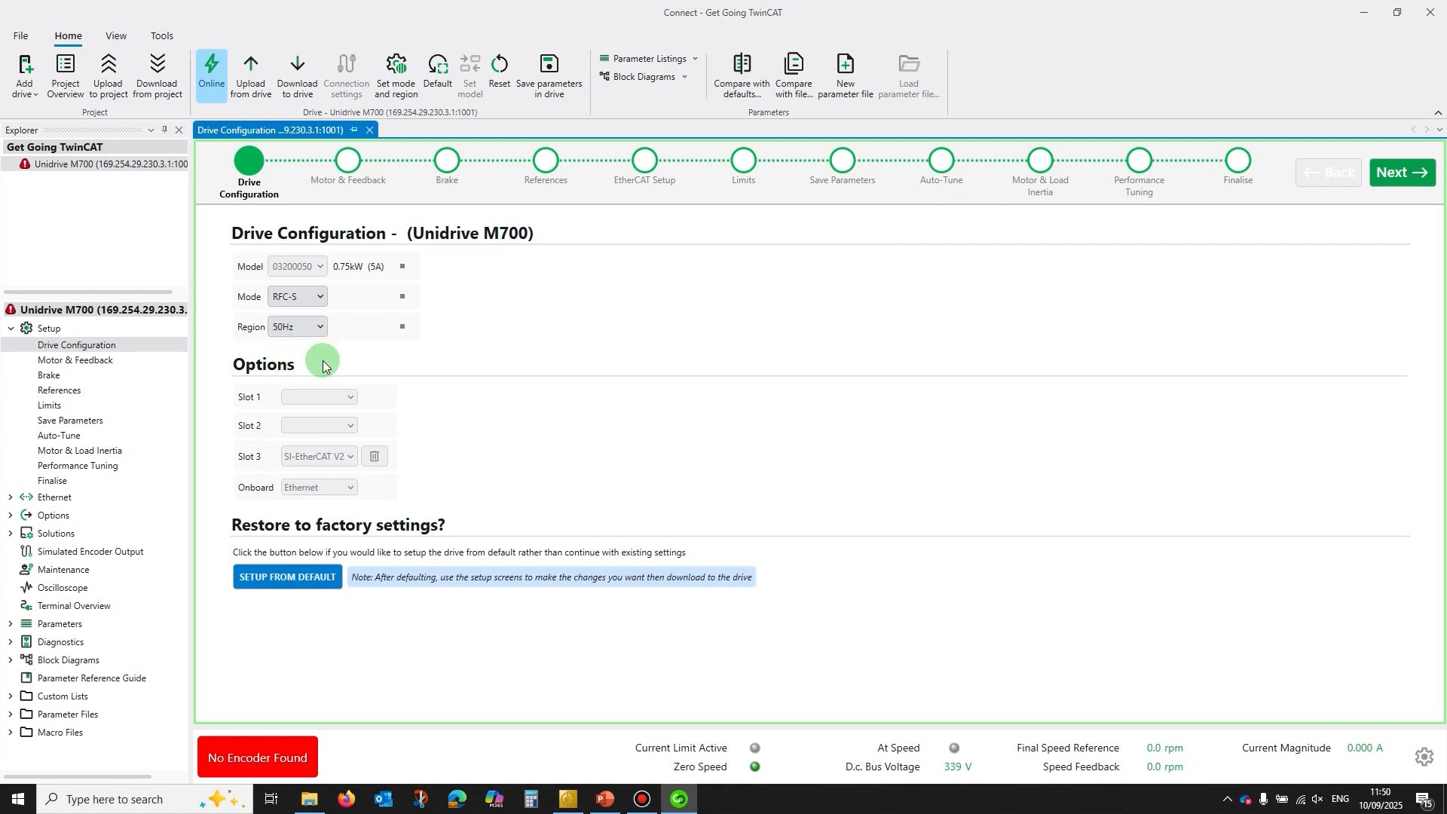
left_click(266, 755)
- Search the motor database for 067eda in the Motor & Feedback setup, and clear the search text
left_click(347, 162)
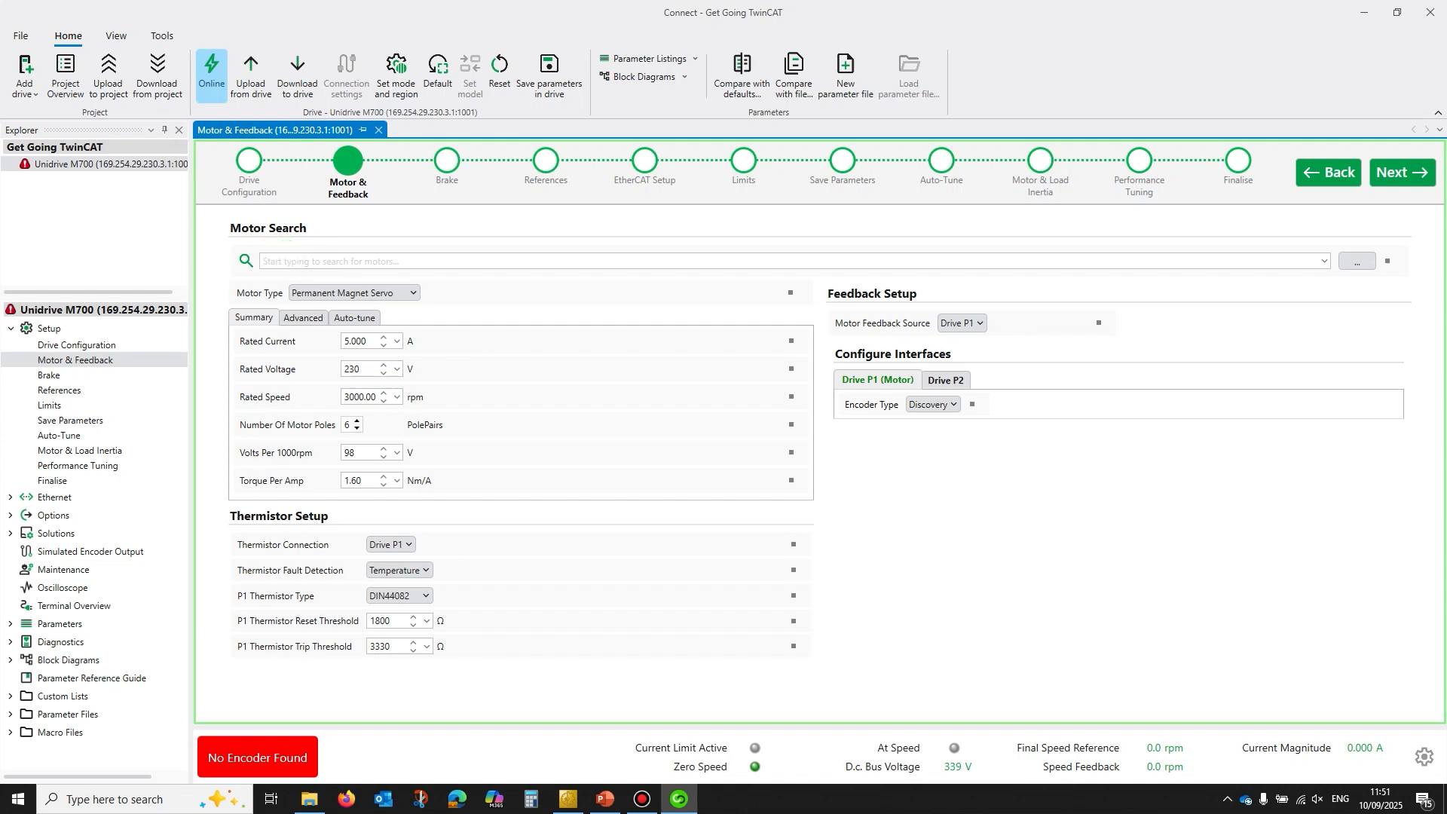
type("067eda")
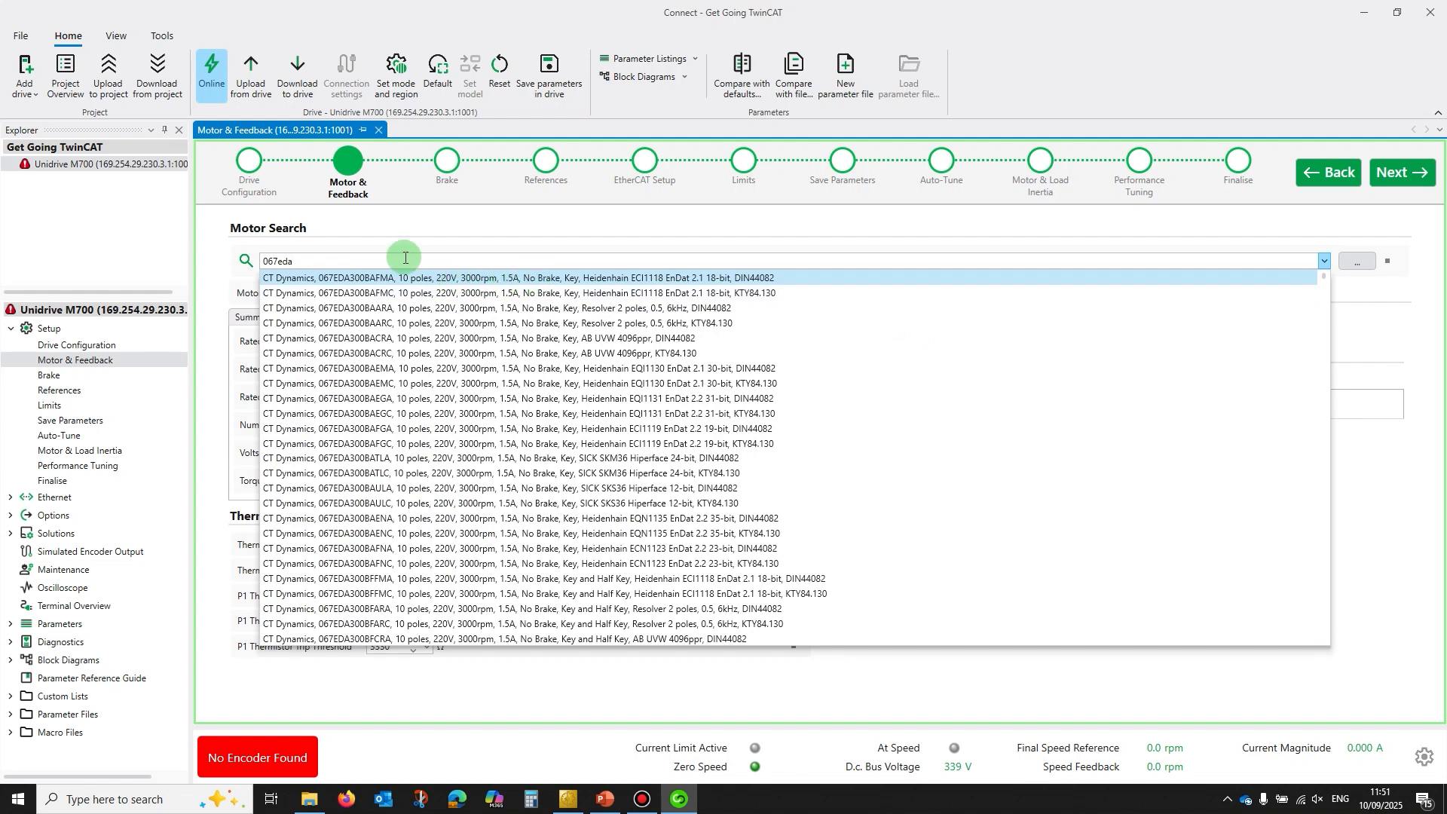
left_click_drag(295, 259, 245, 256)
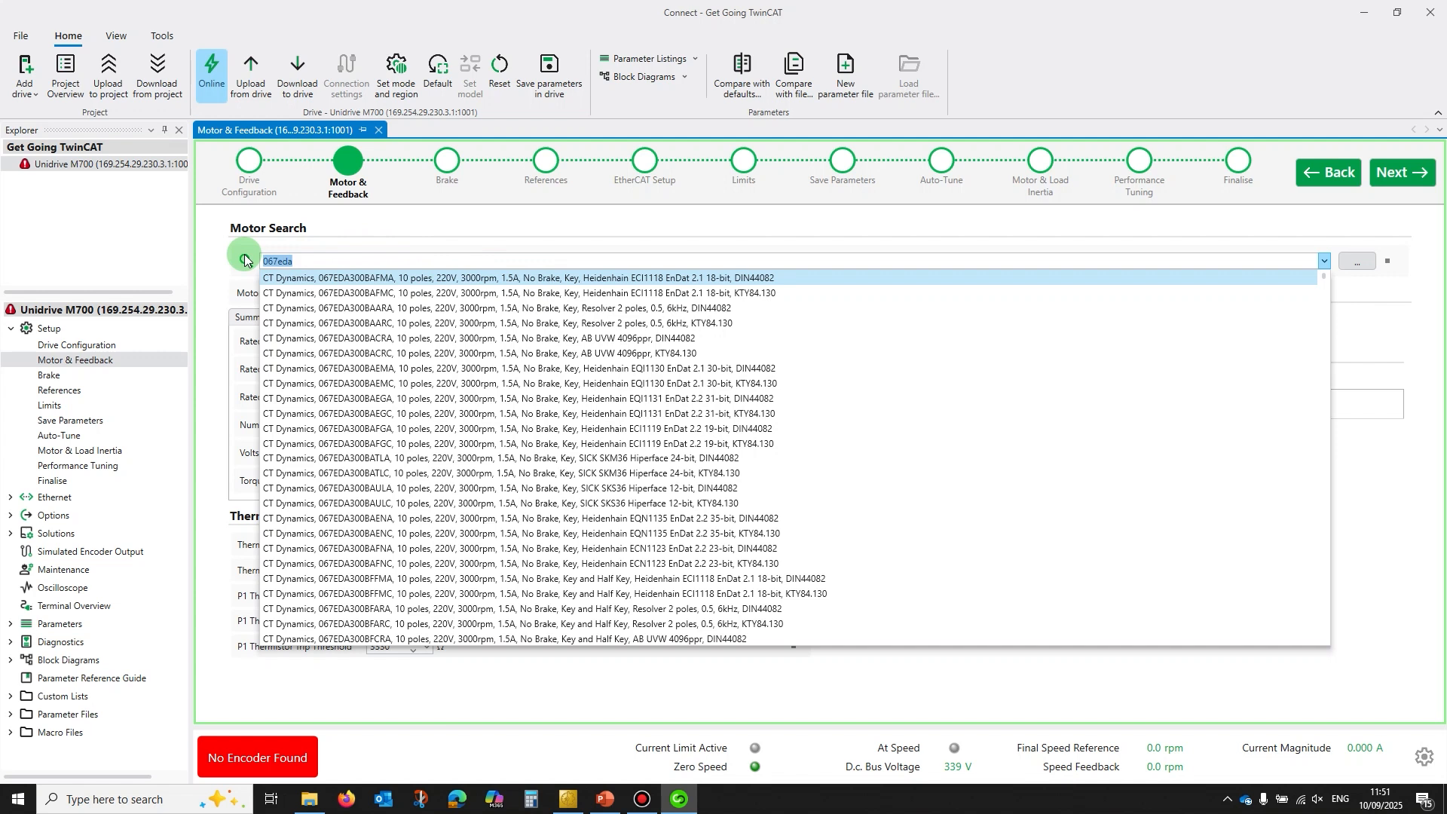
key("BackSpace")
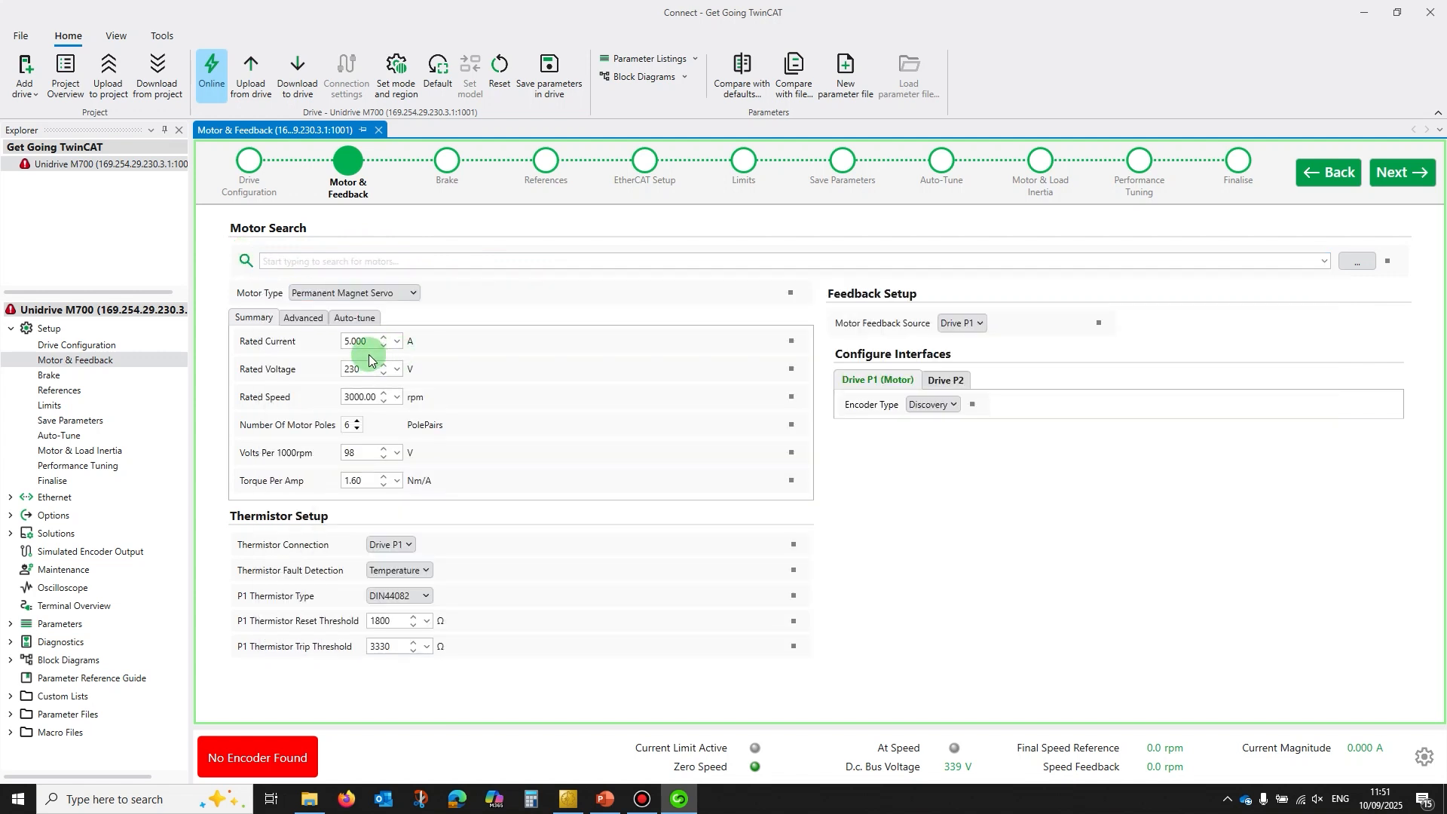
- Set the motor's rated speed to 6000 rpm, volts per 1000rpm to 28 V and torque per amp to 0.47 Nm/A
left_click_drag(345, 394, 351, 394)
type("6")
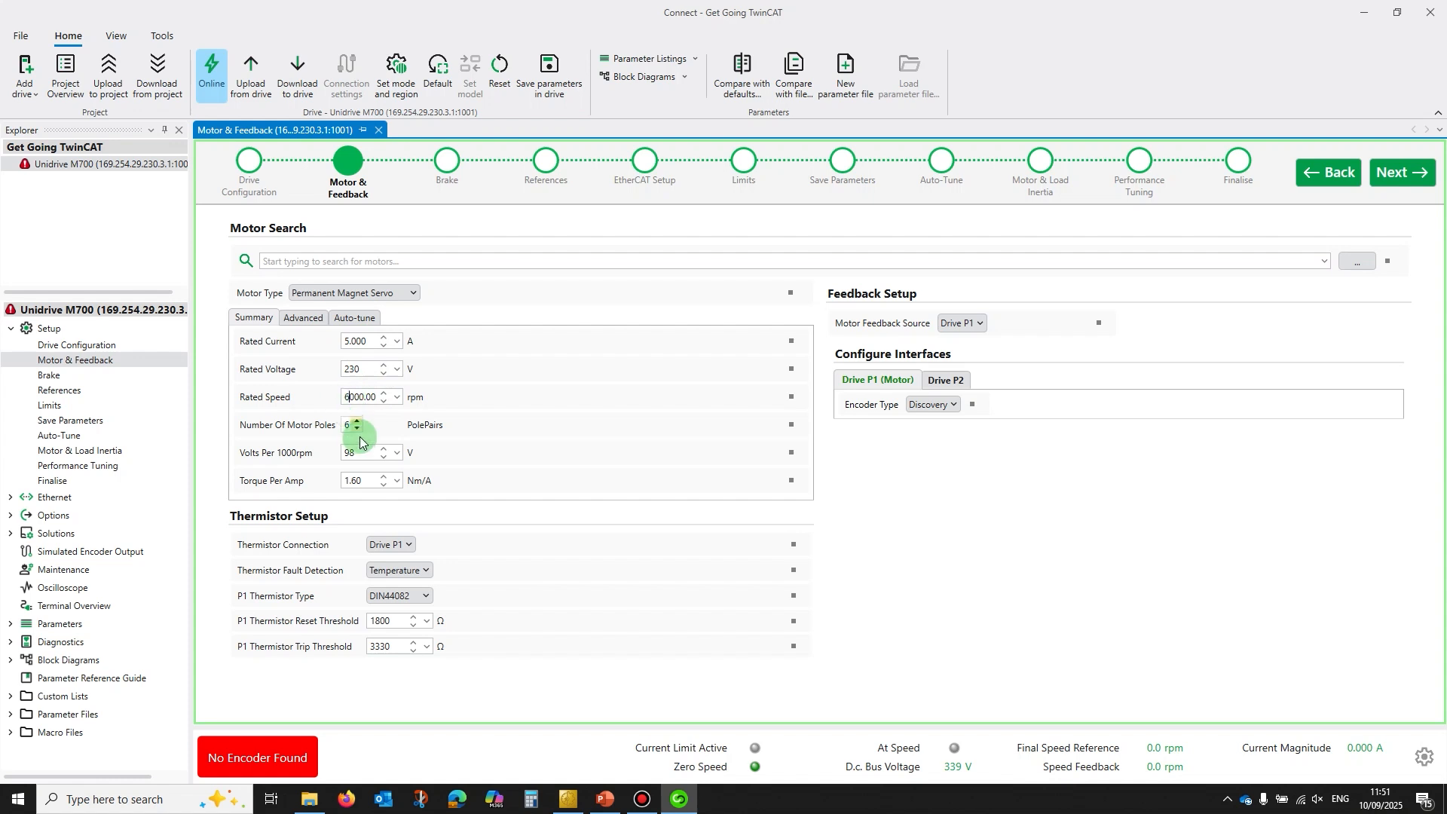
left_click_drag(344, 452, 351, 452)
type("2")
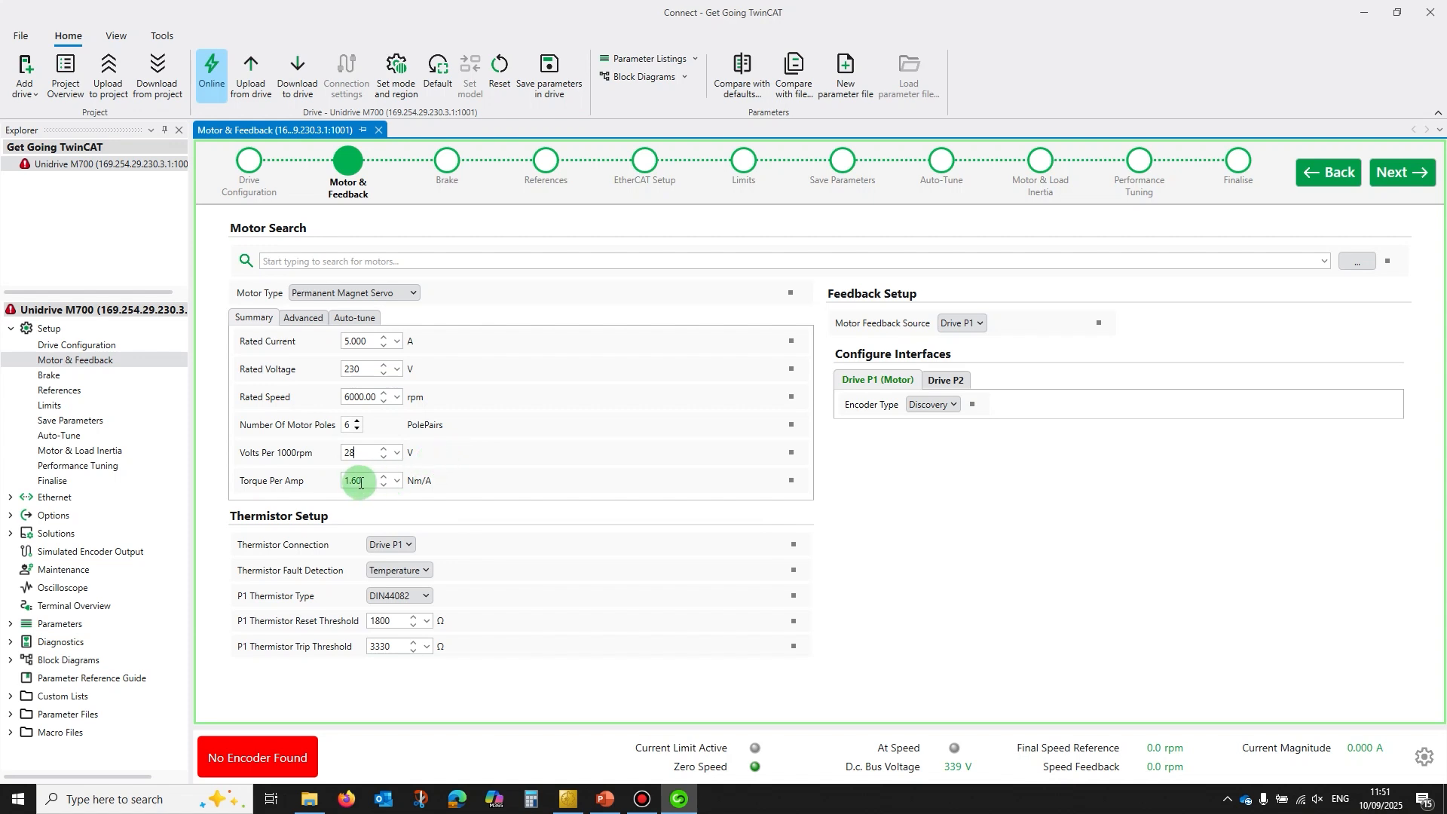
left_click_drag(362, 483, 341, 483)
left_click(373, 482)
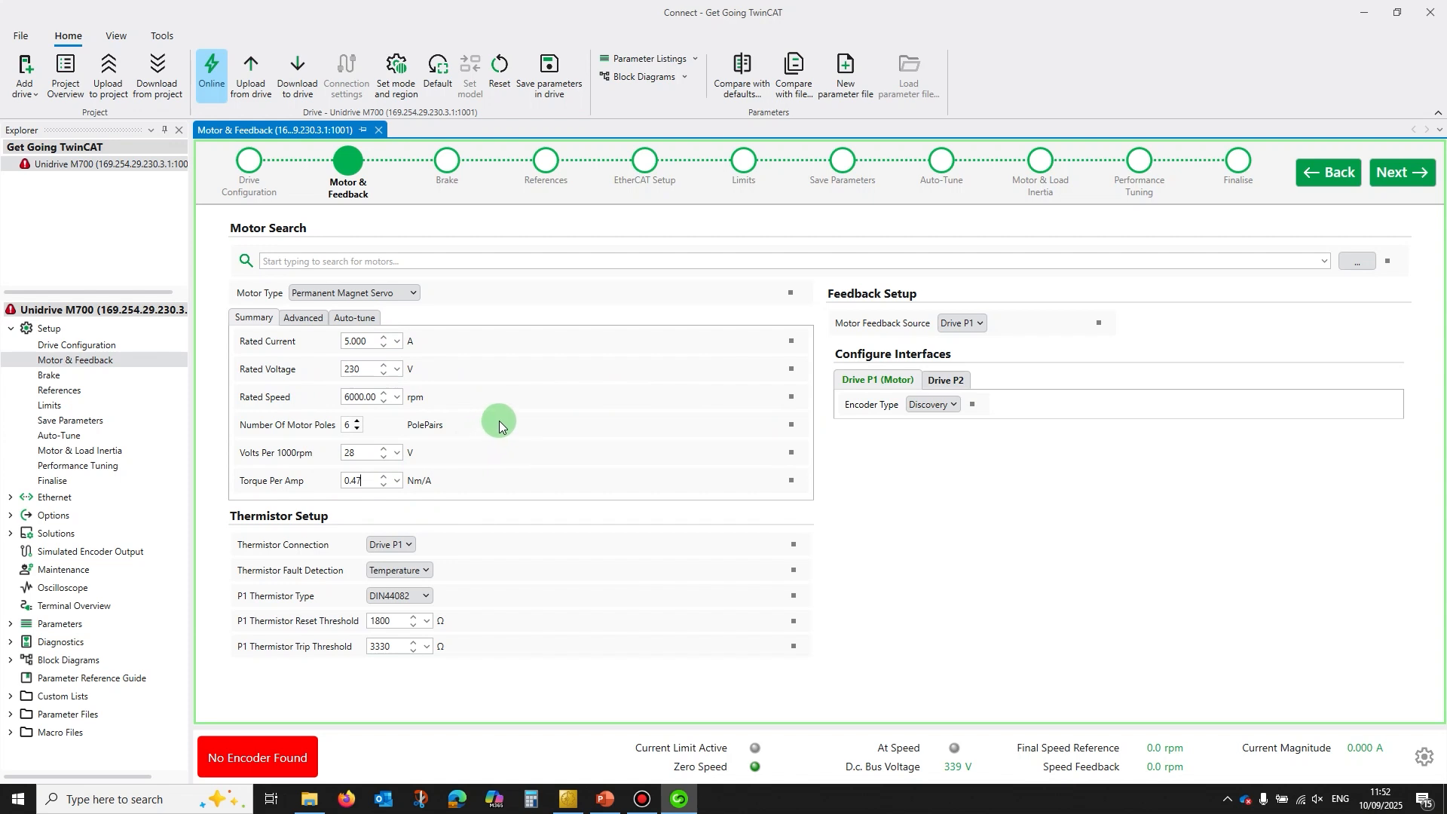
- Set the Drive P1 encoder type to SC Hiperface with an 8V supply voltage
left_click(952, 408)
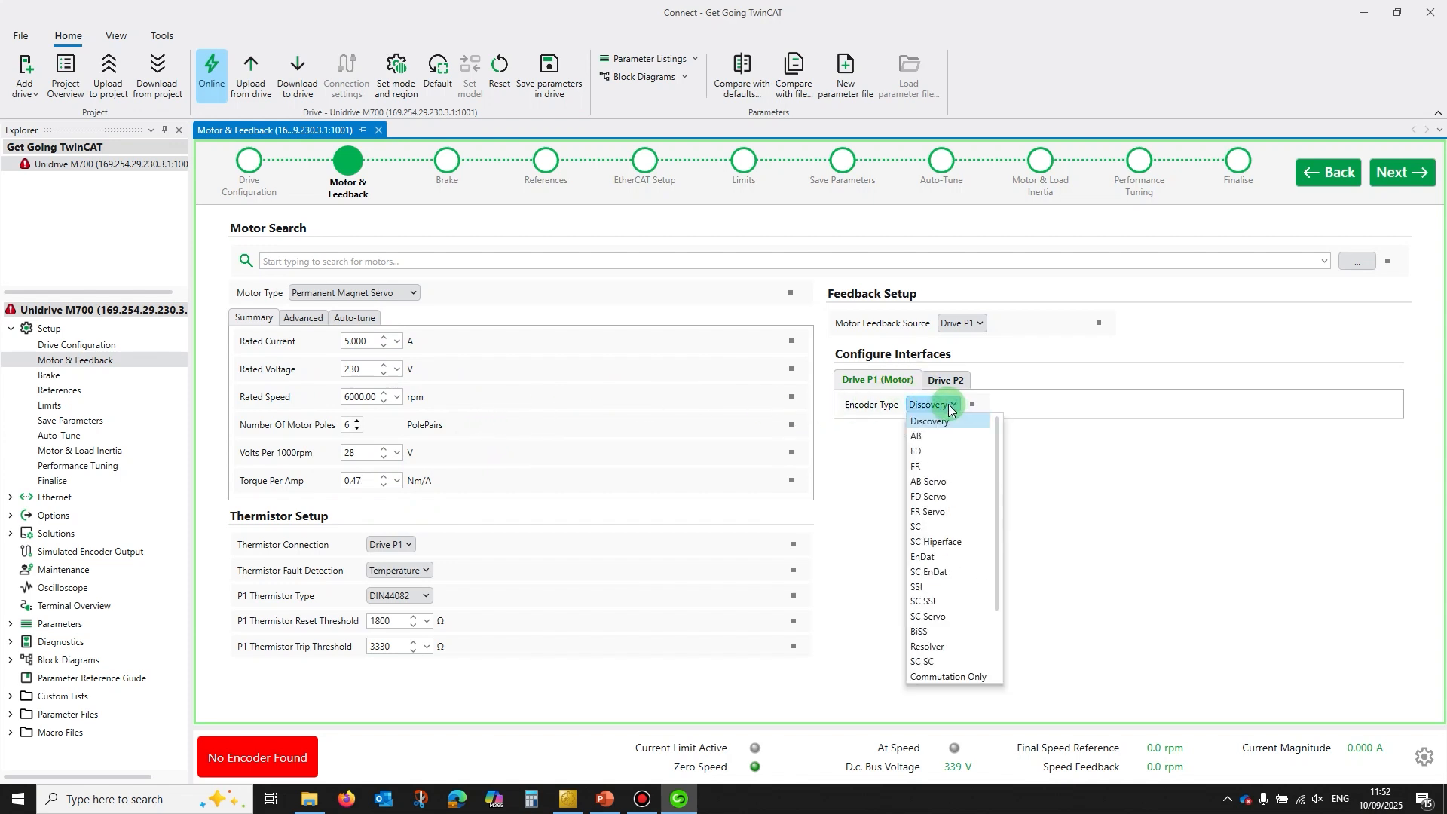
left_click(942, 542)
left_click(1004, 457)
left_click(985, 483)
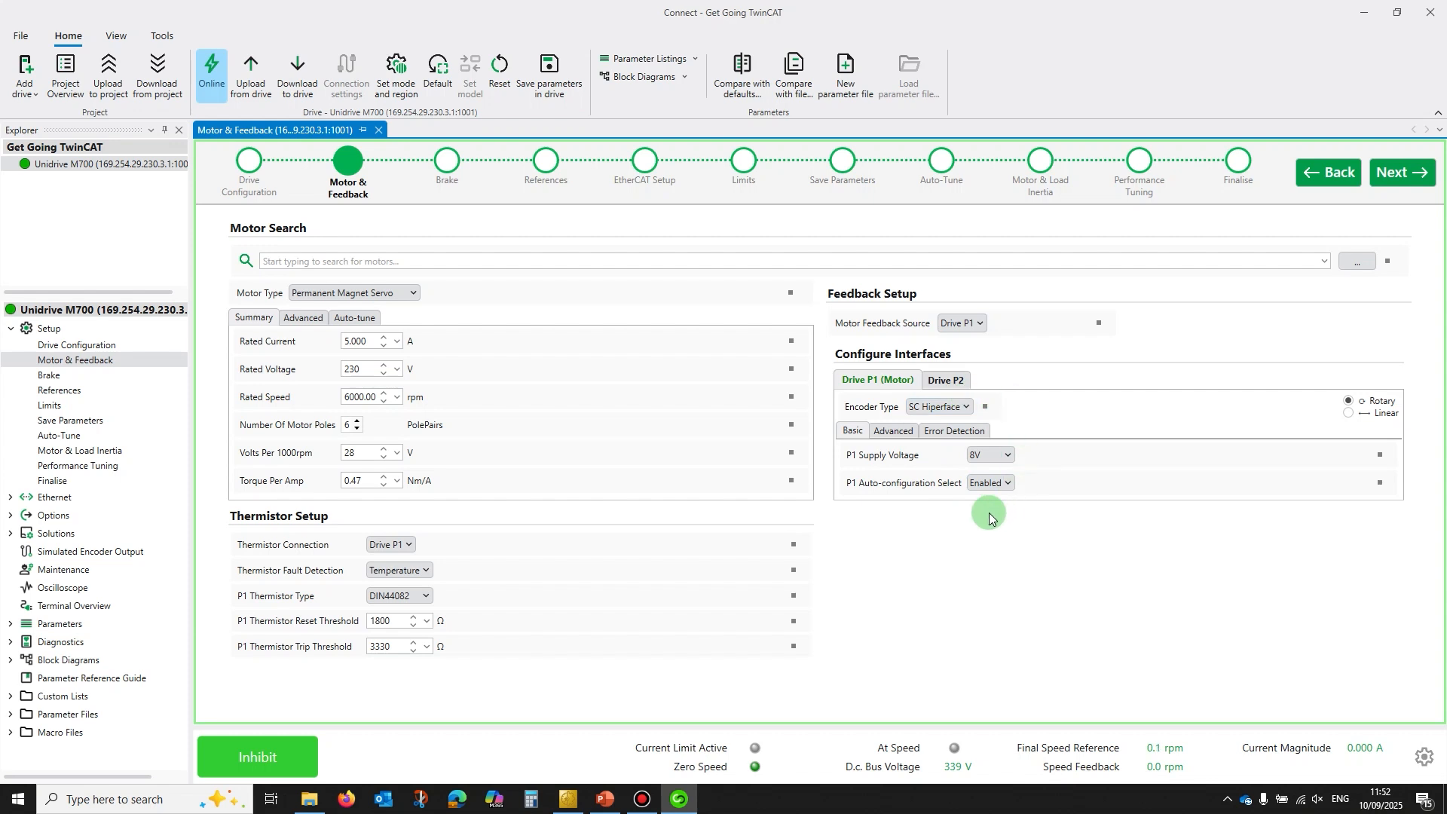
mouse_move(229, 754)
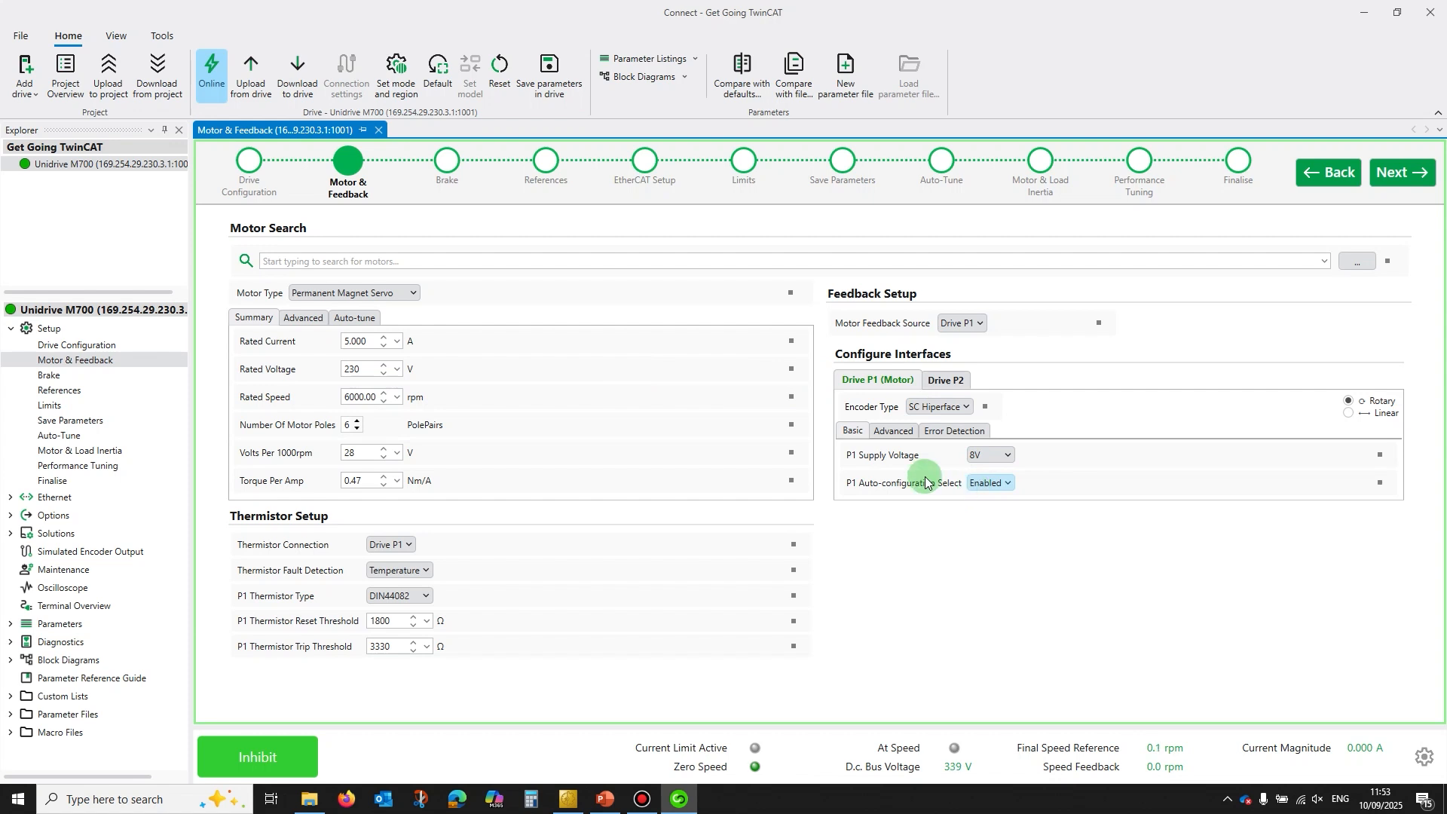
- Show the dynamic braking resistor settings in the Brake setup by marking a resistor as fitted, and revert to not fitted
left_click(448, 161)
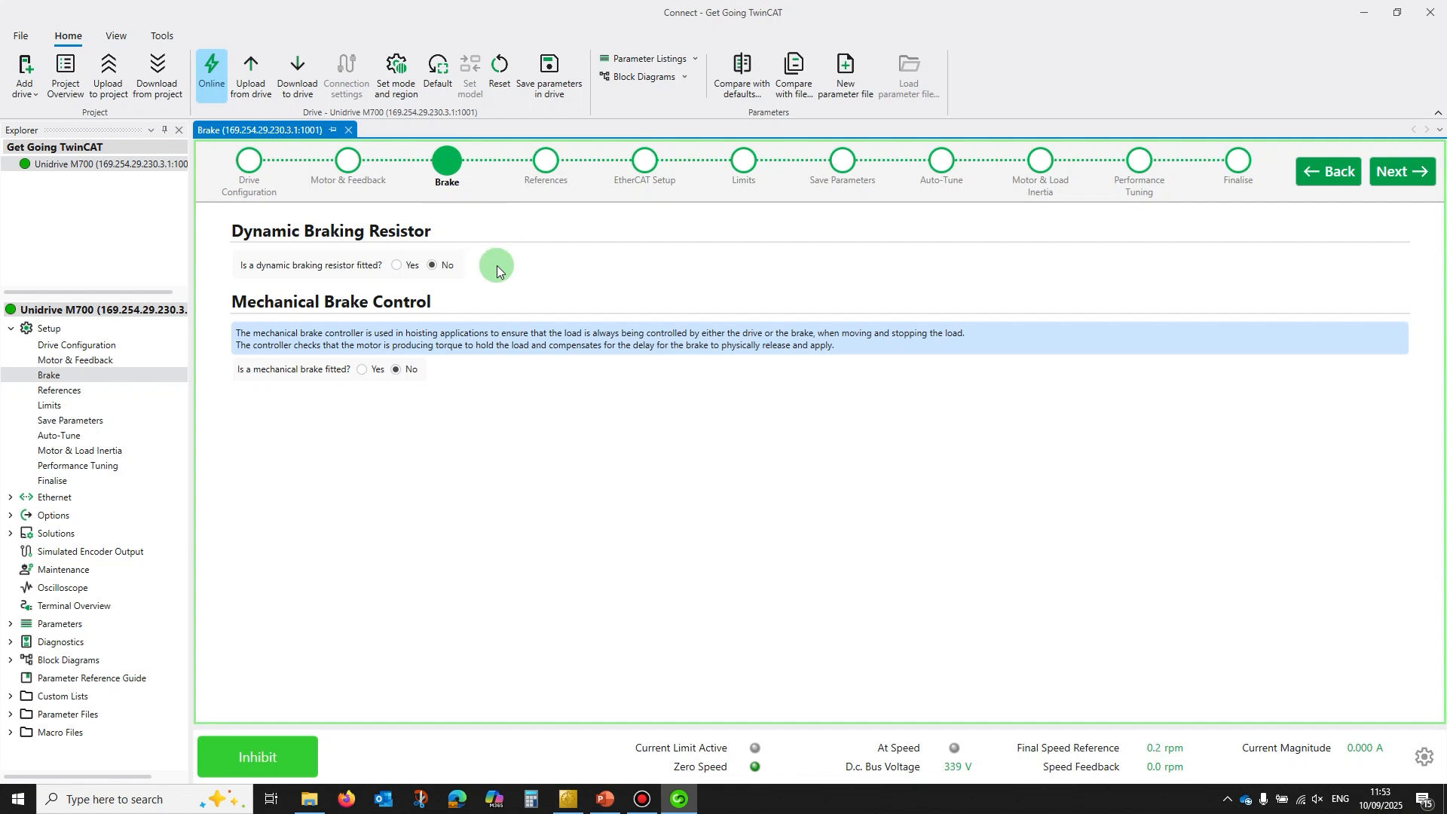
left_click(395, 266)
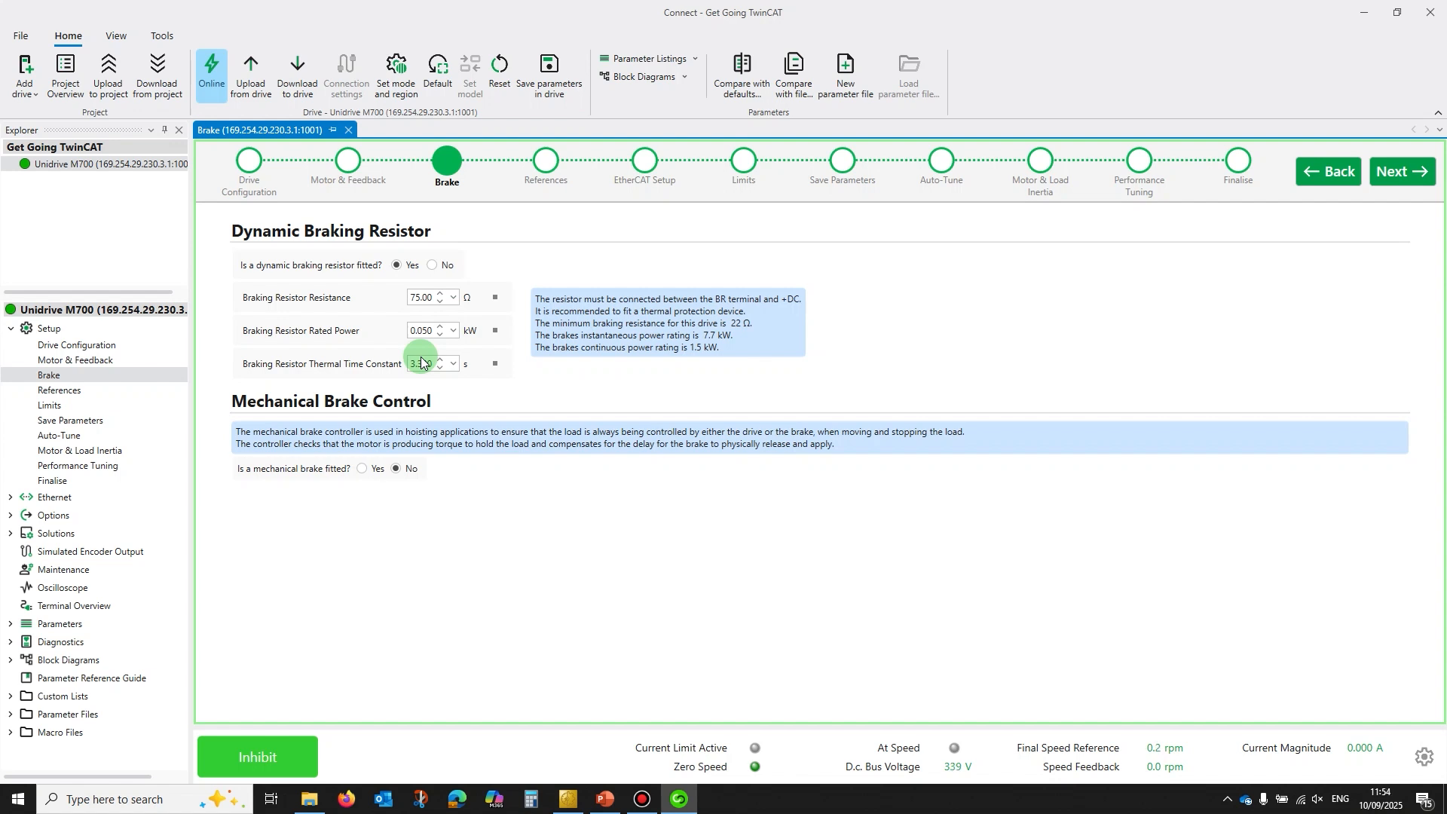
left_click(434, 266)
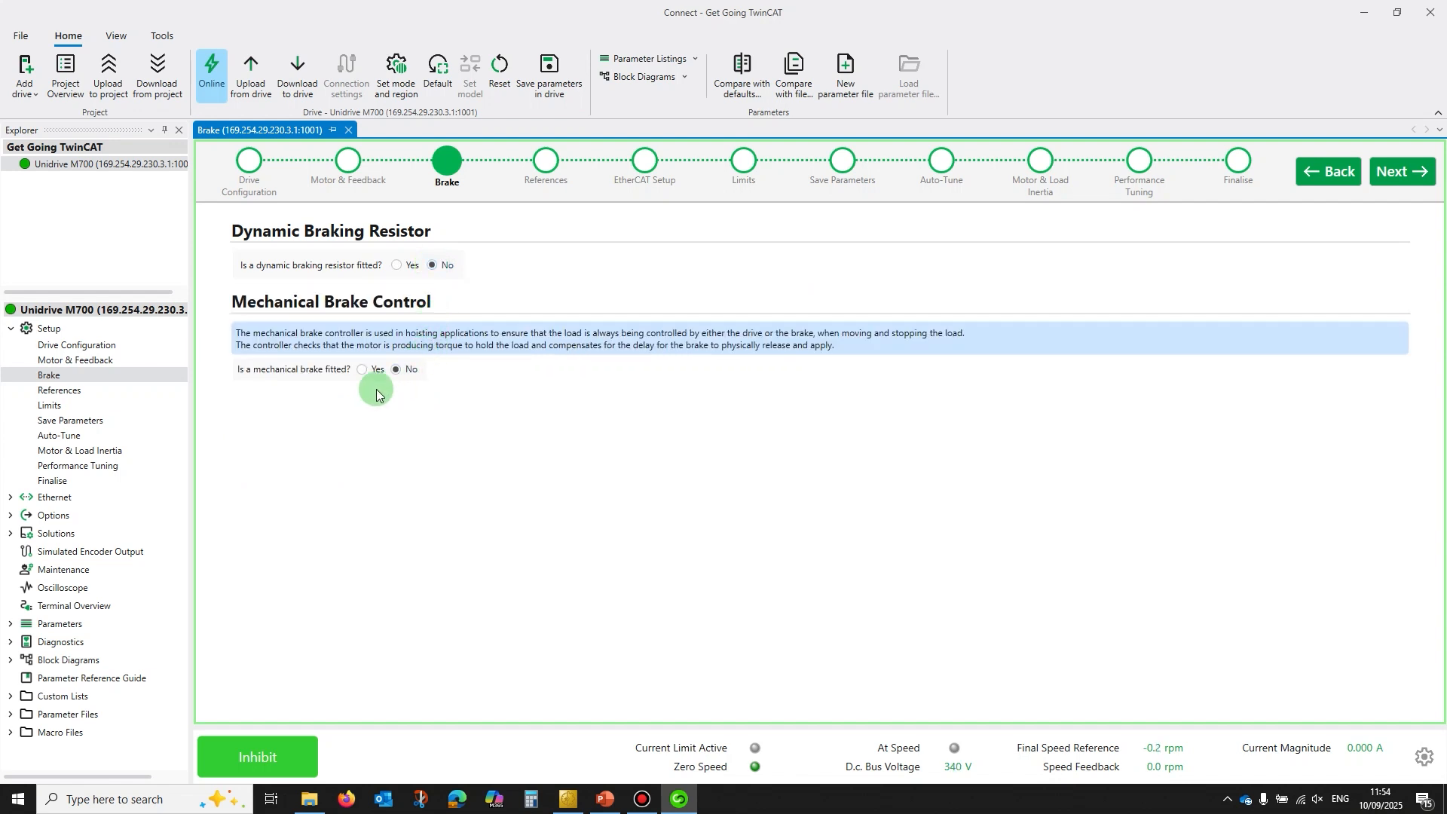
- Examine the mechanical brake control settings and Brake Release terminal choices by marking a brake as fitted, and revert to not fitted
left_click(362, 369)
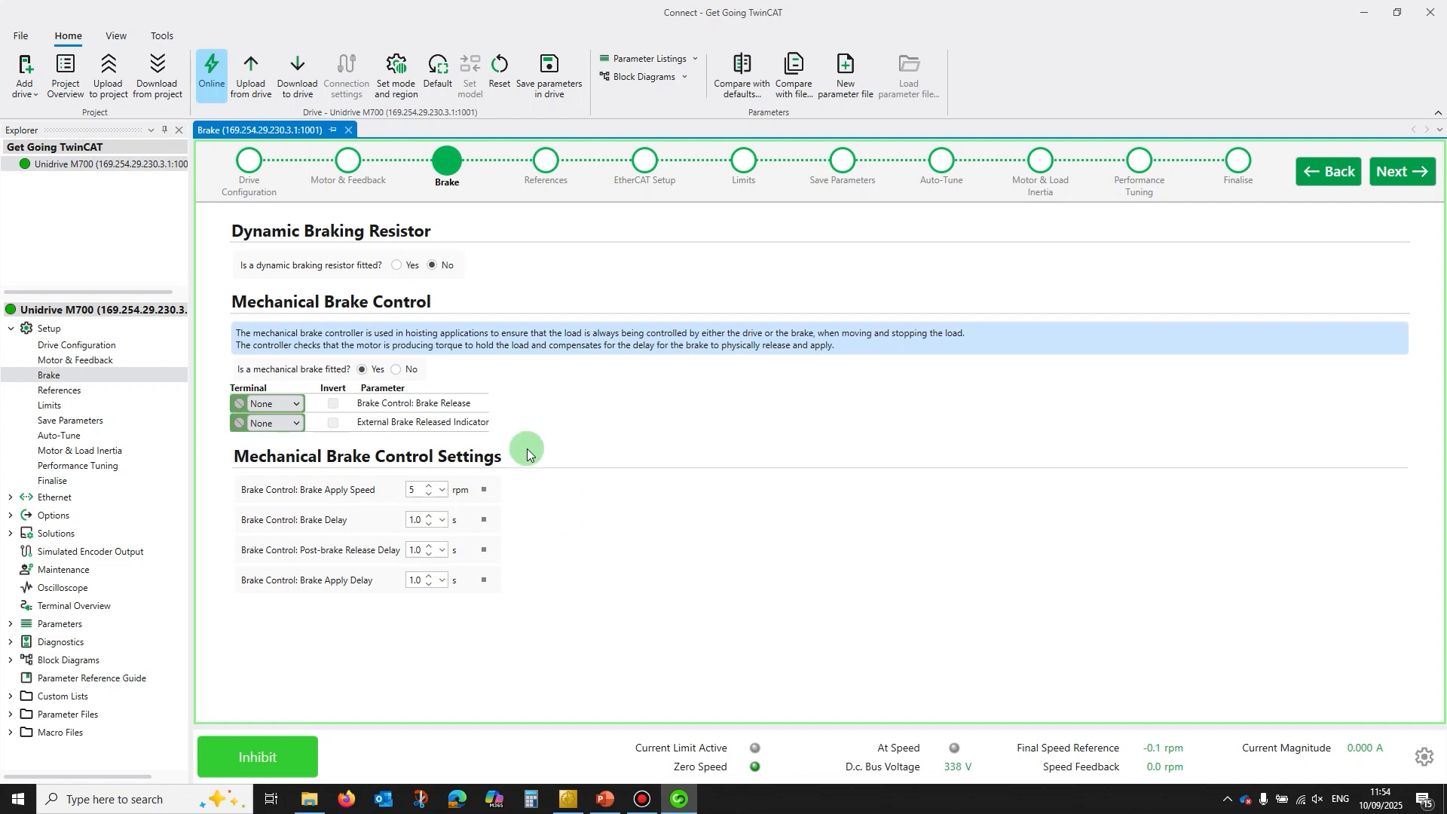
left_click(296, 405)
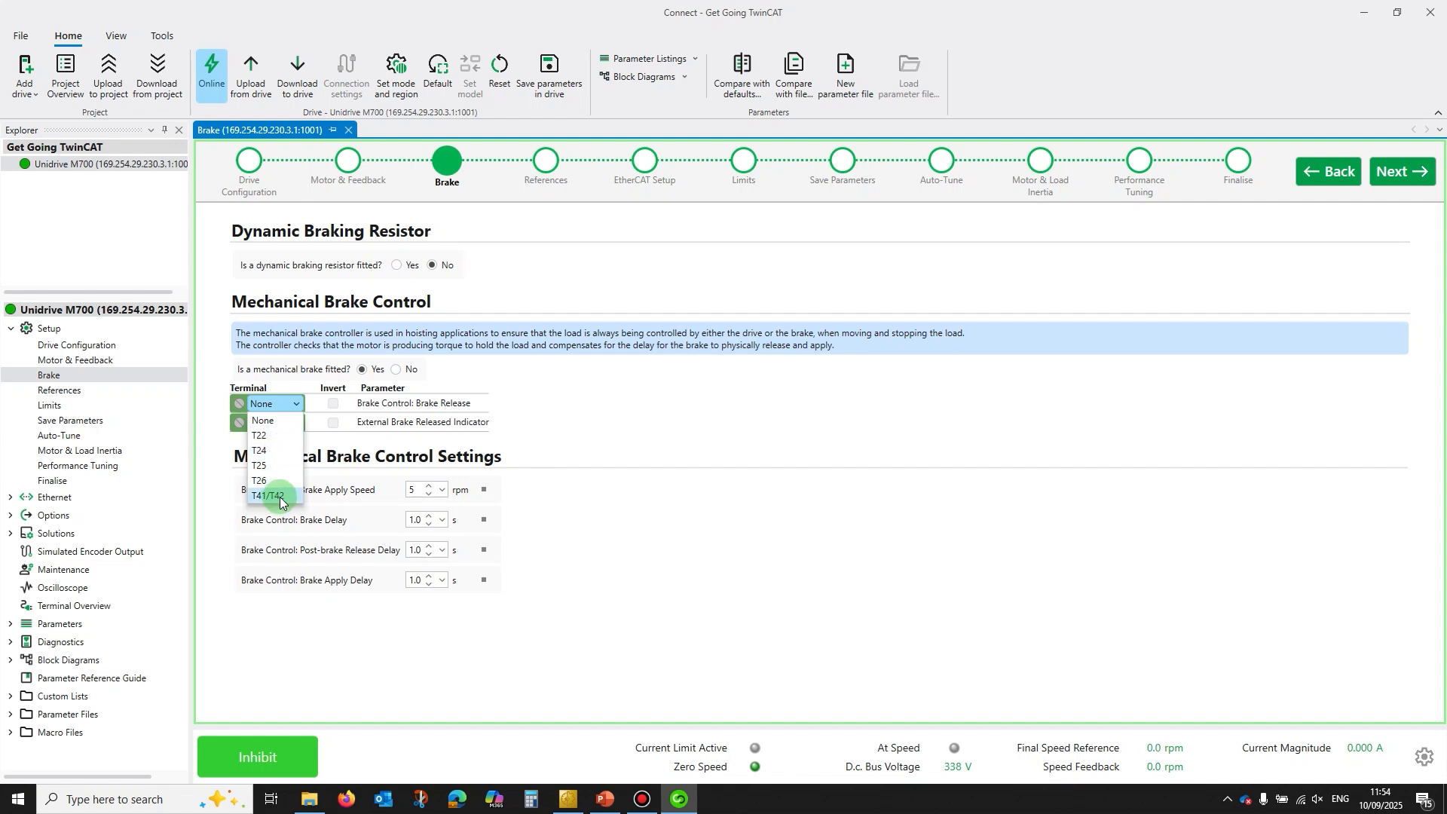
left_click(574, 403)
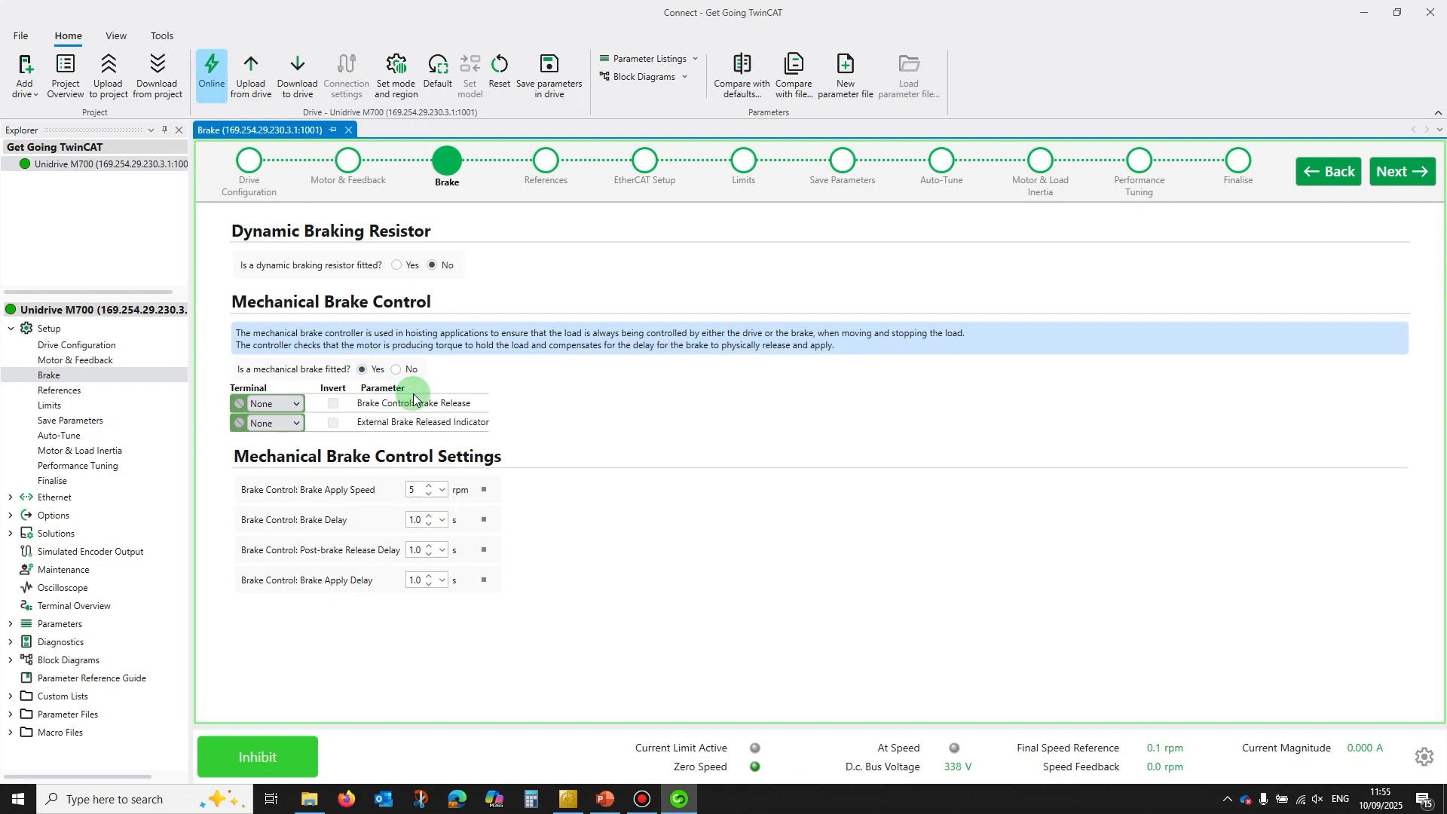
left_click(395, 370)
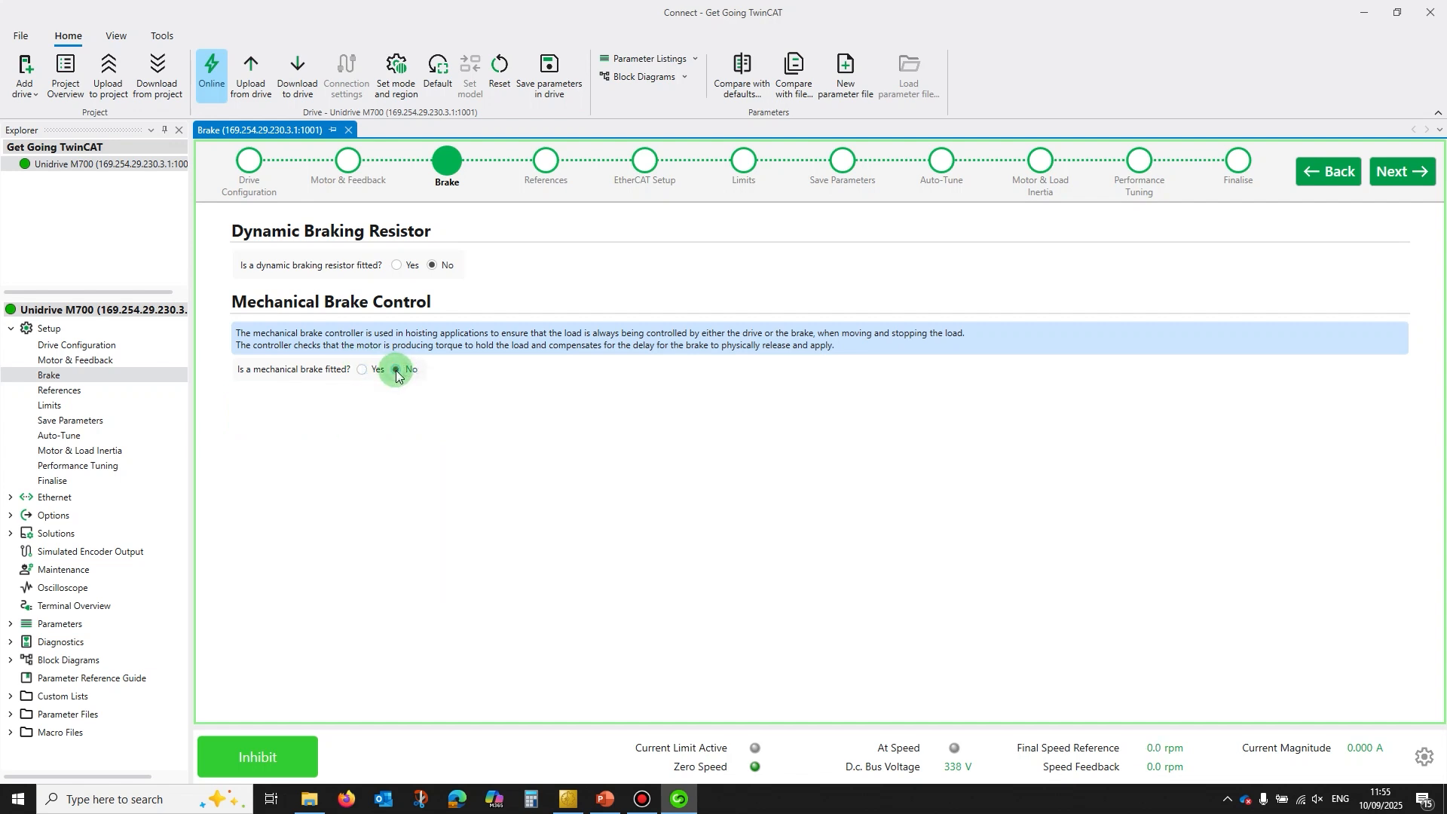
- Review the References setup, and enable Easy Stop Mode in the EtherCAT Setup to examine its options before disabling it again
left_click(547, 162)
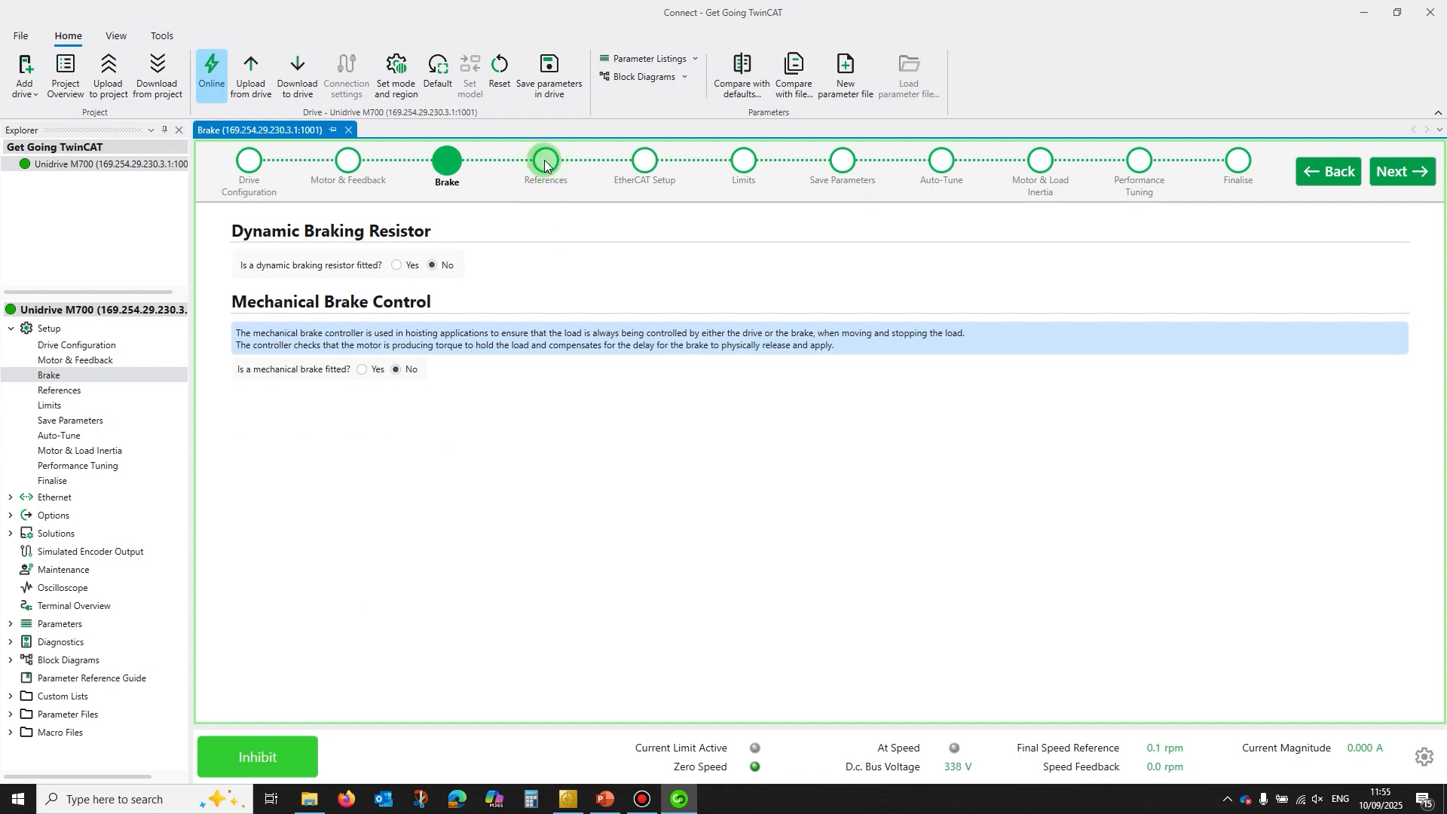
left_click(545, 163)
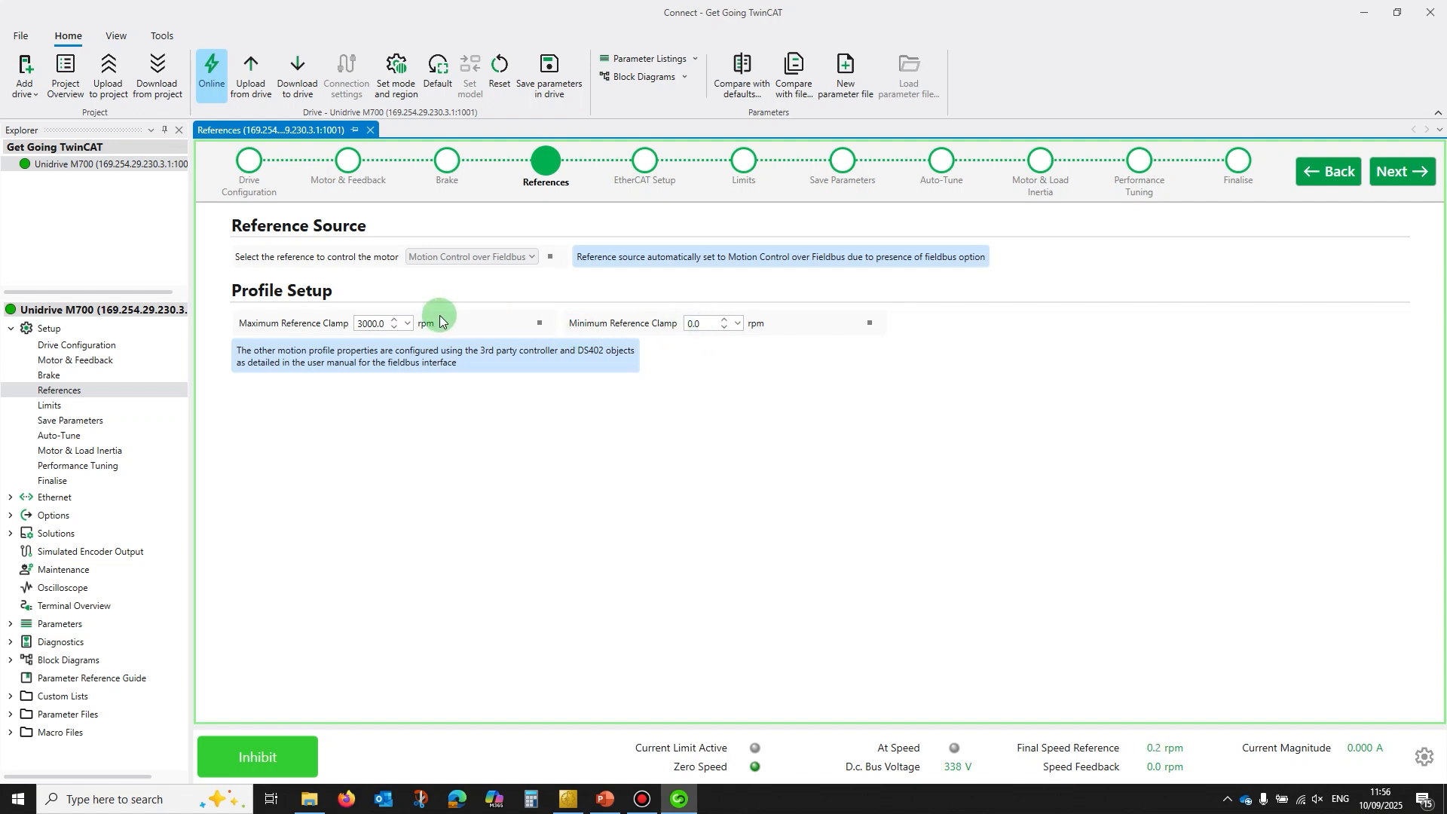
left_click(646, 163)
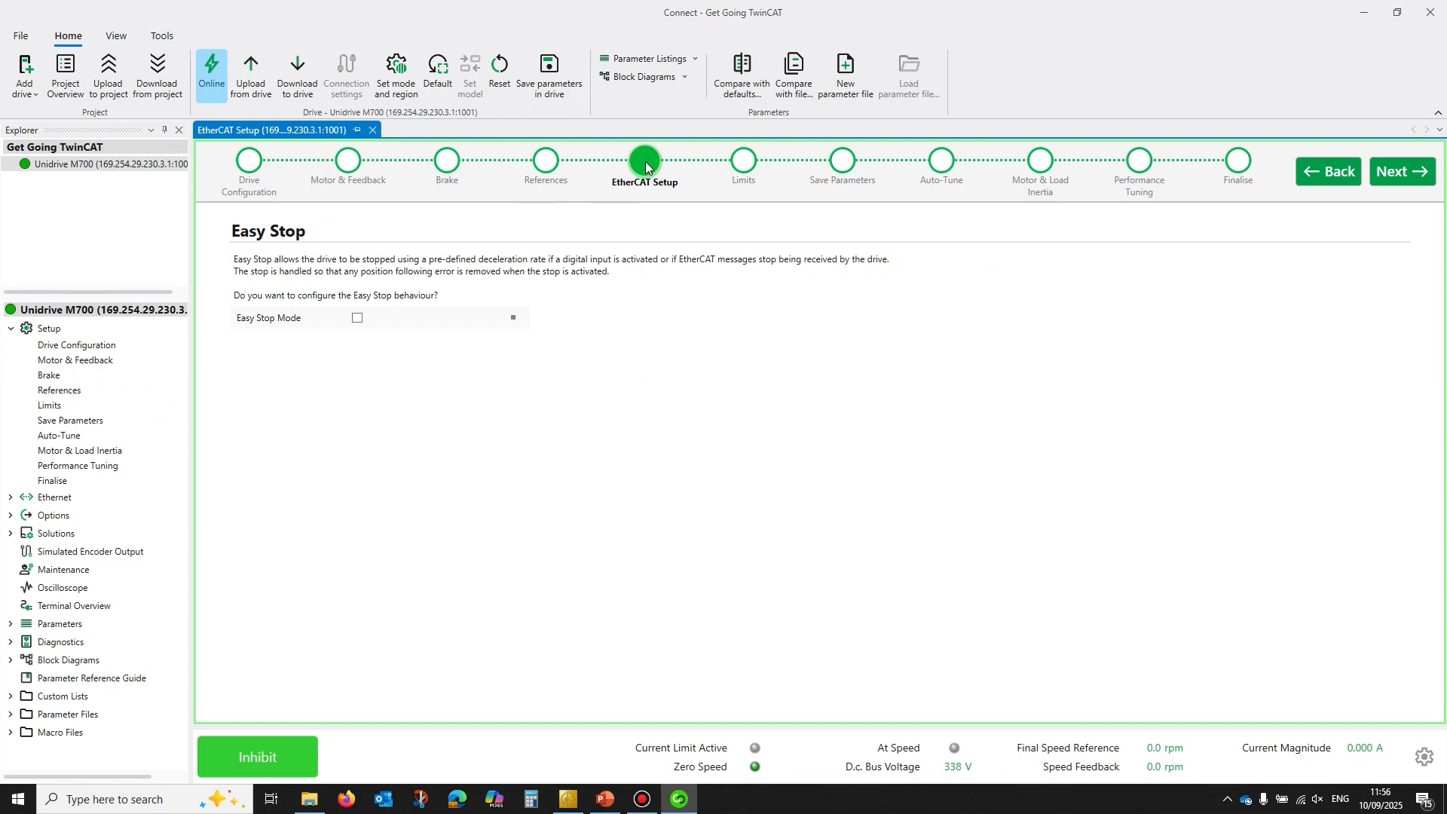
left_click(358, 319)
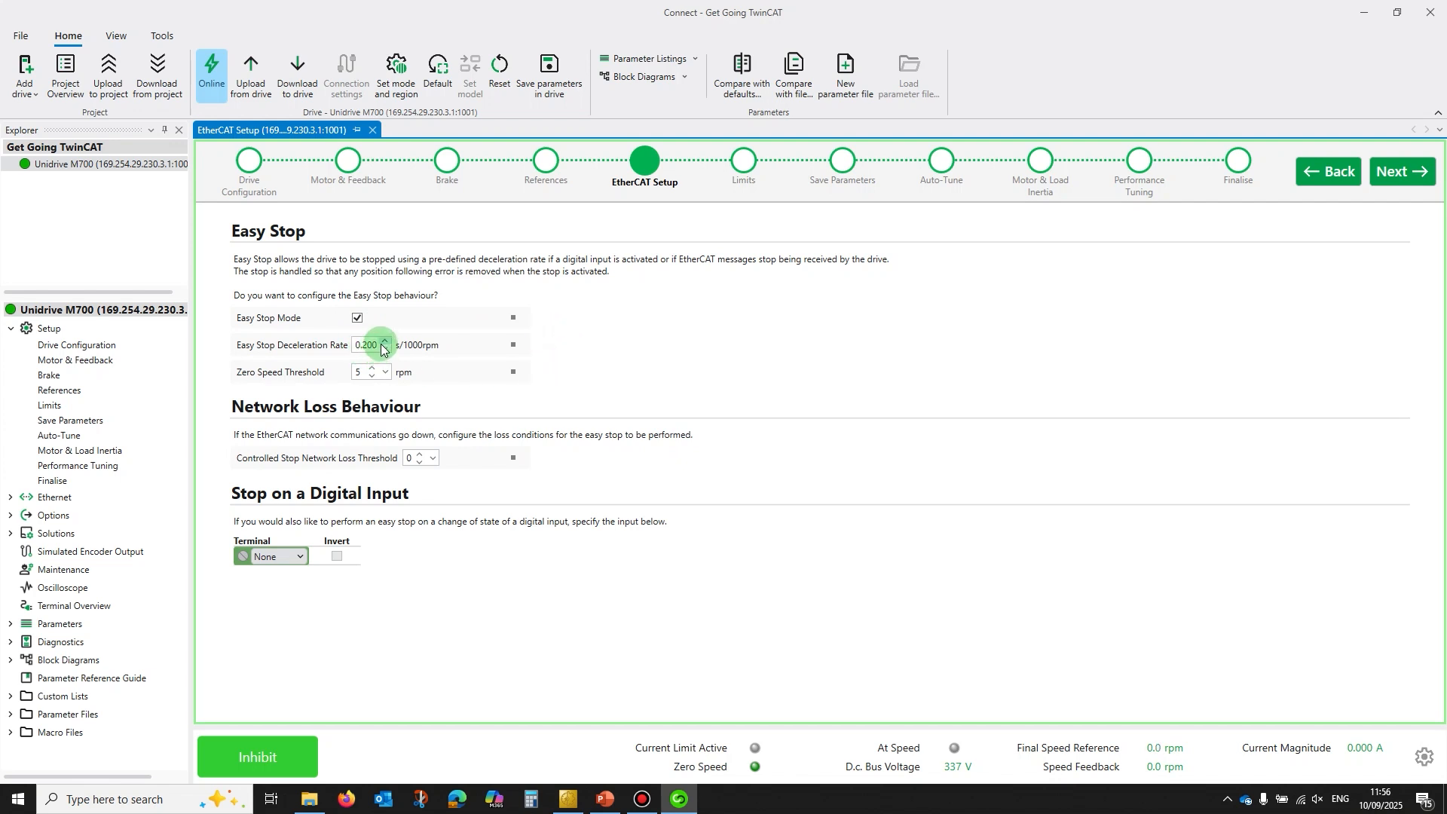
left_click(255, 565)
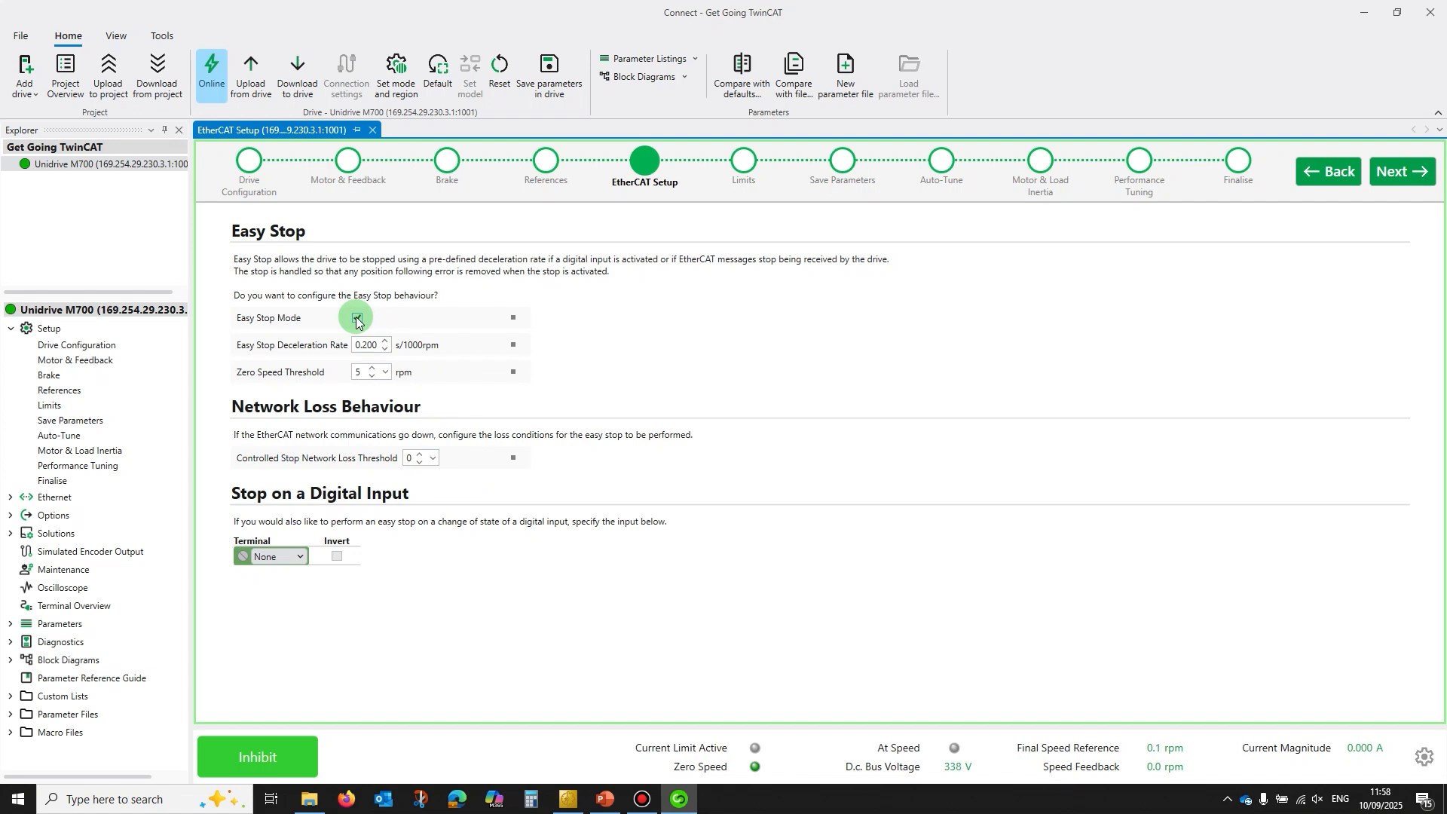
left_click(356, 319)
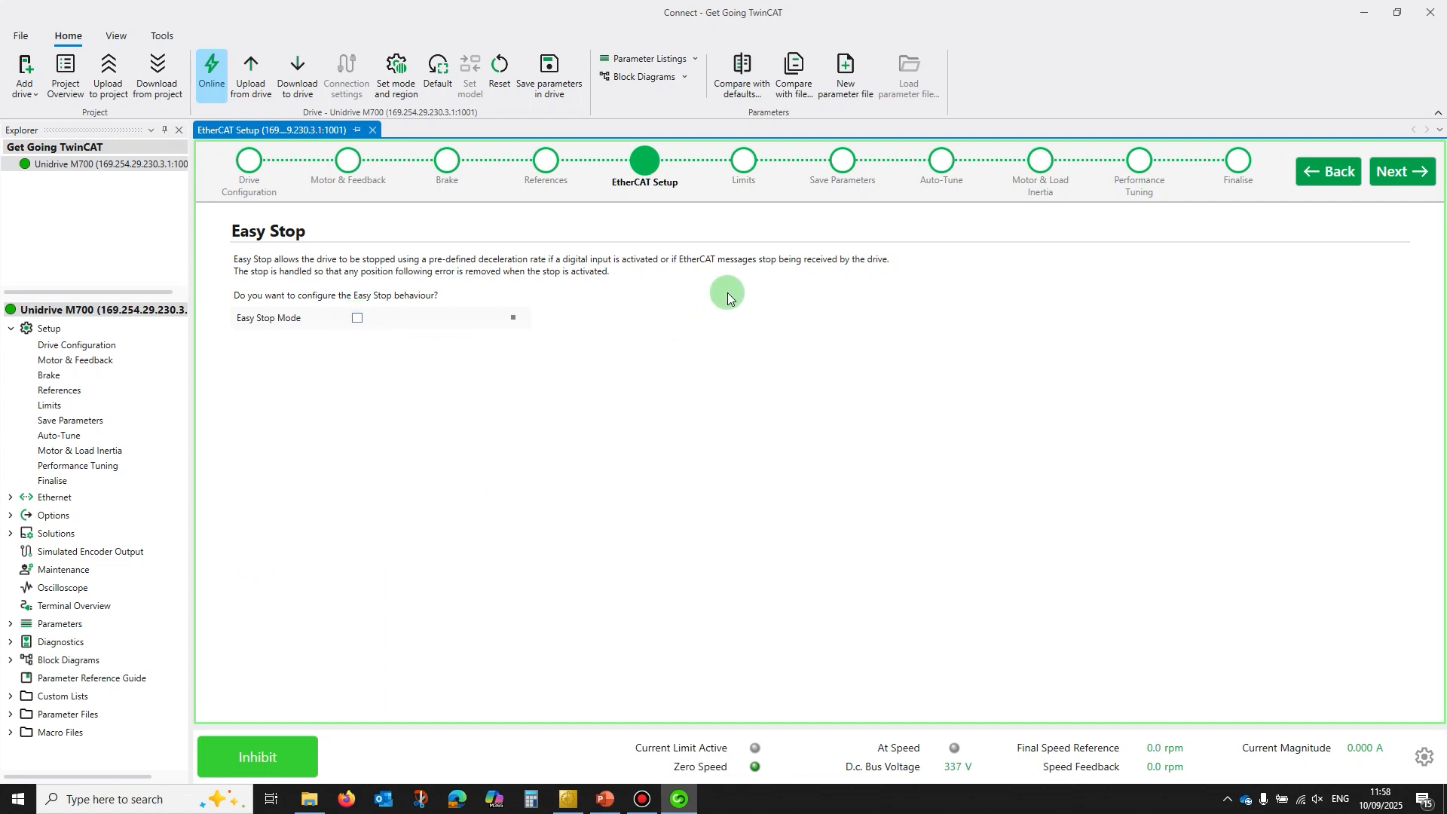
- Examine the terminals available for the Forward Limit Switch in the hardware travel limit configuration, without assigning one
left_click(748, 161)
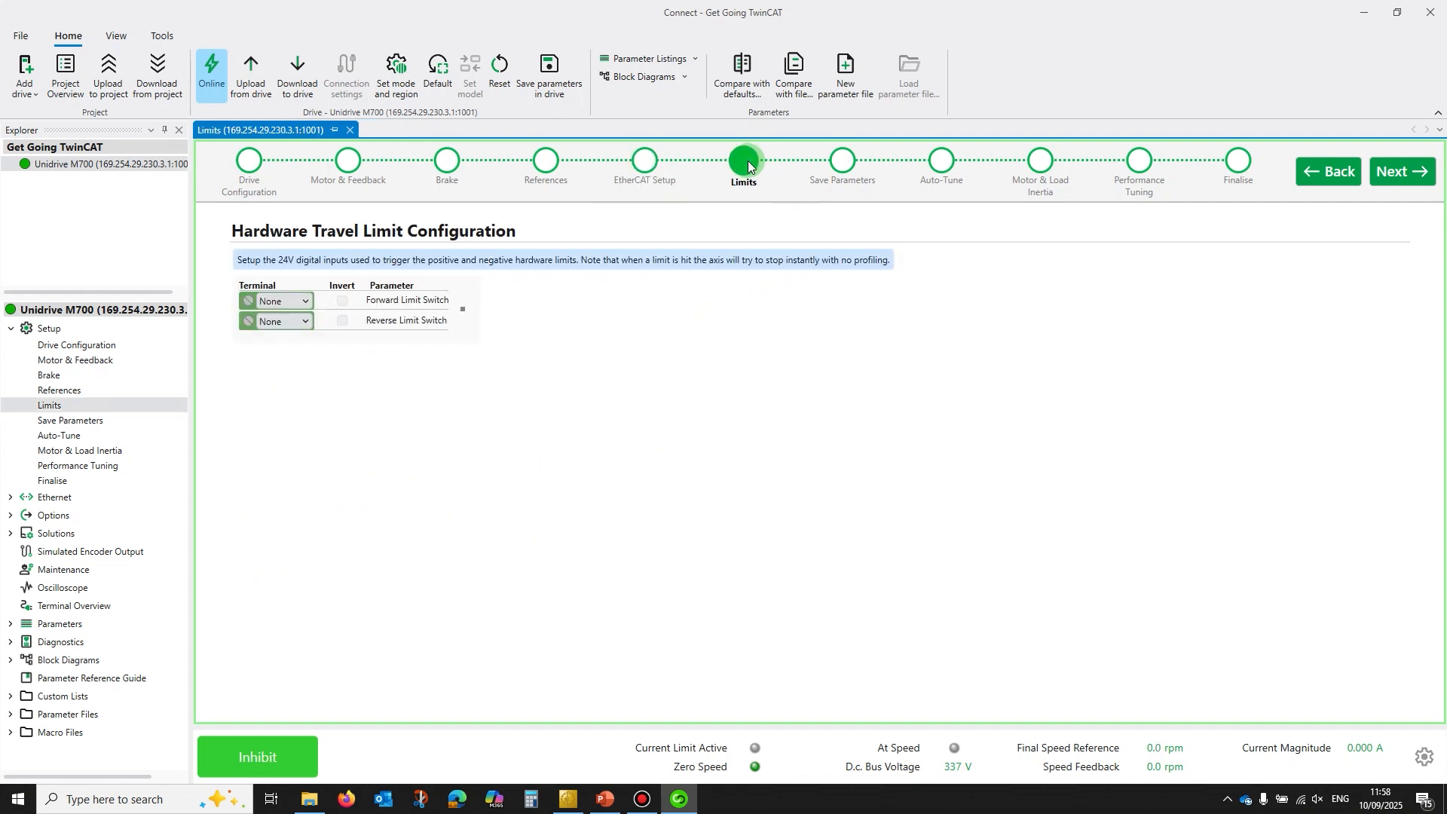
left_click(307, 300)
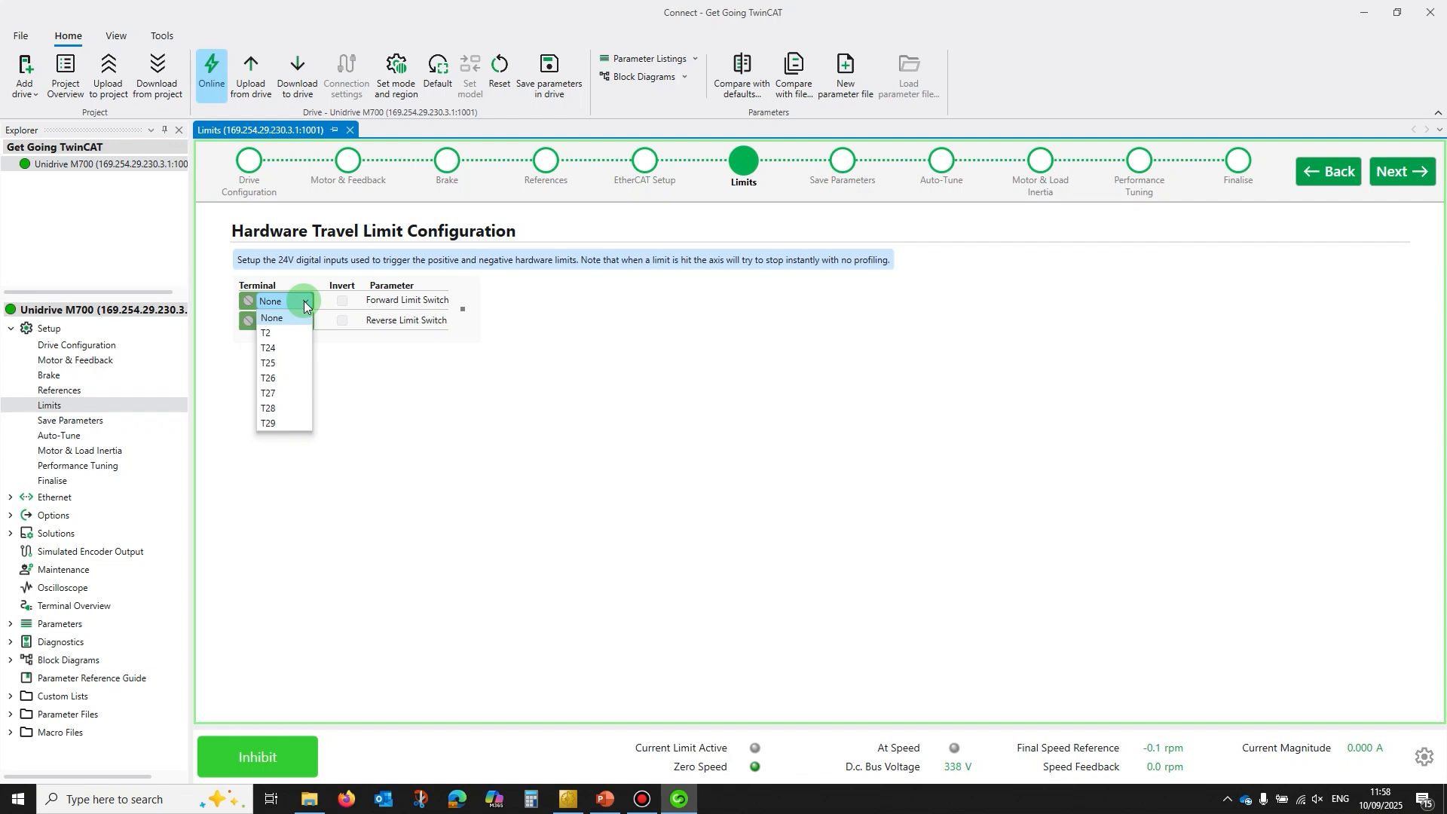
left_click(603, 319)
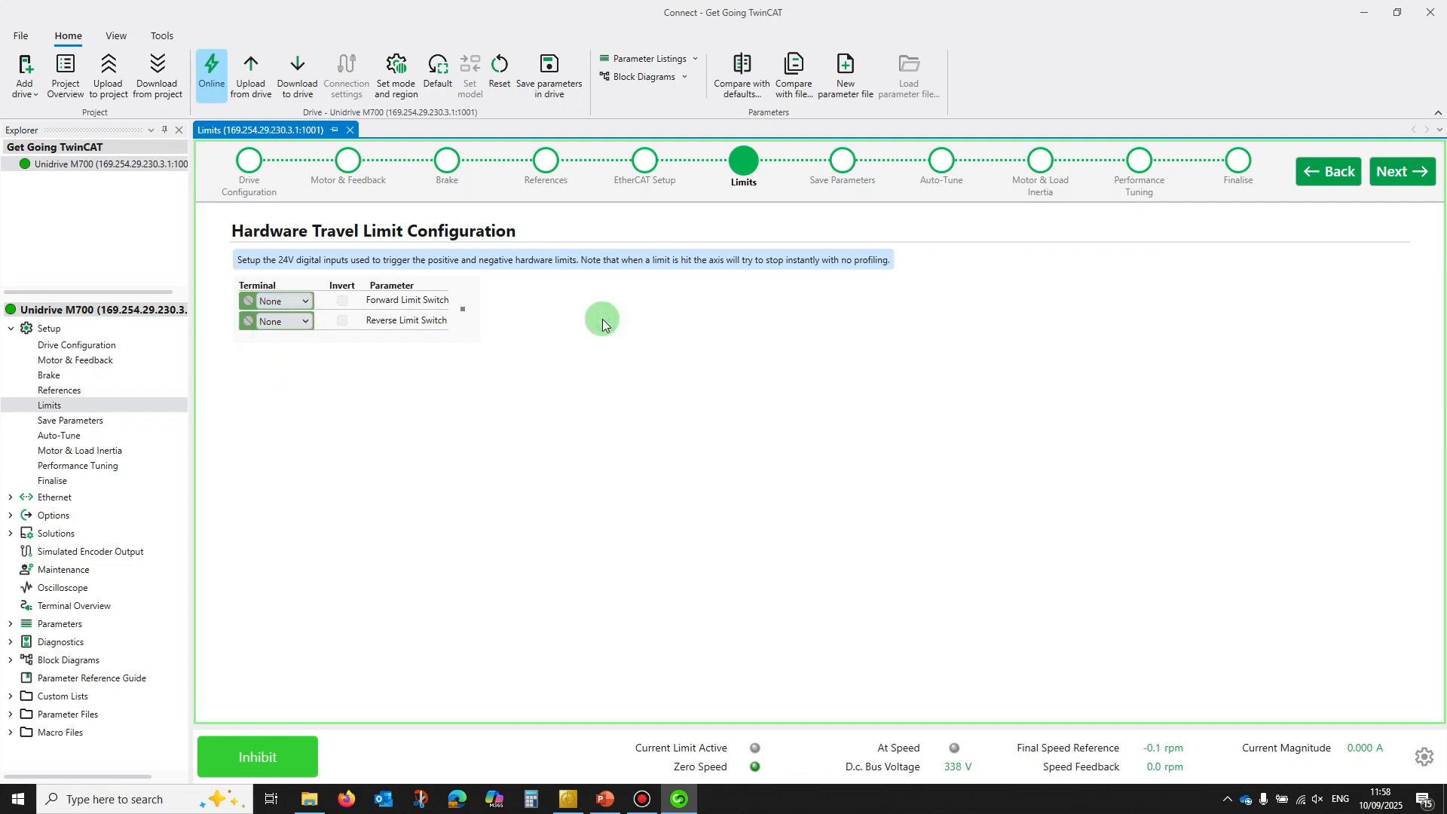
- Save the parameters in the drive from the Save Parameters setup stage
left_click(843, 165)
left_click(276, 291)
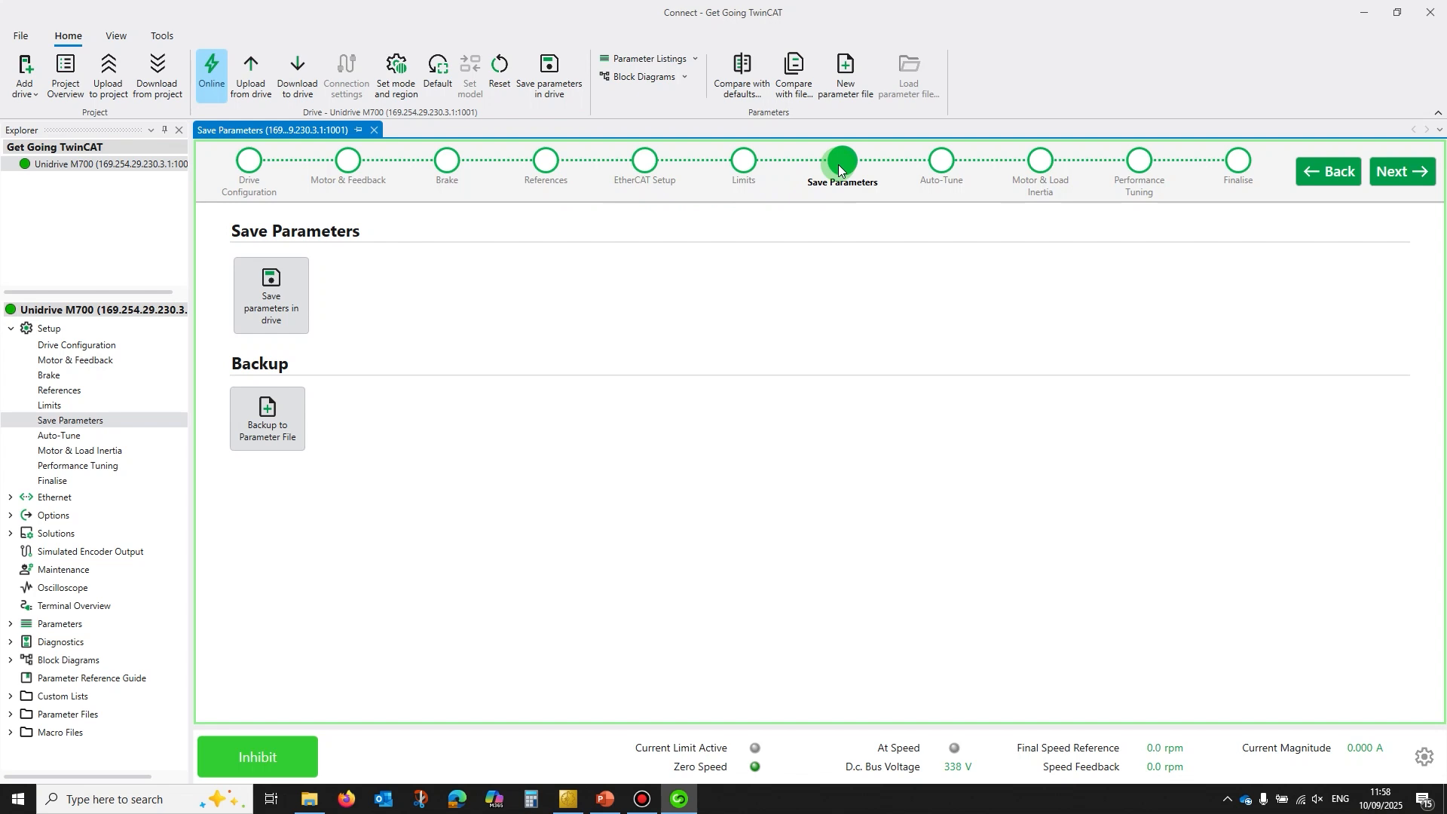
- Start a Rotating auto-tune in the Forwards direction and check the Drive Enable terminal in the Terminal Overview
left_click(943, 169)
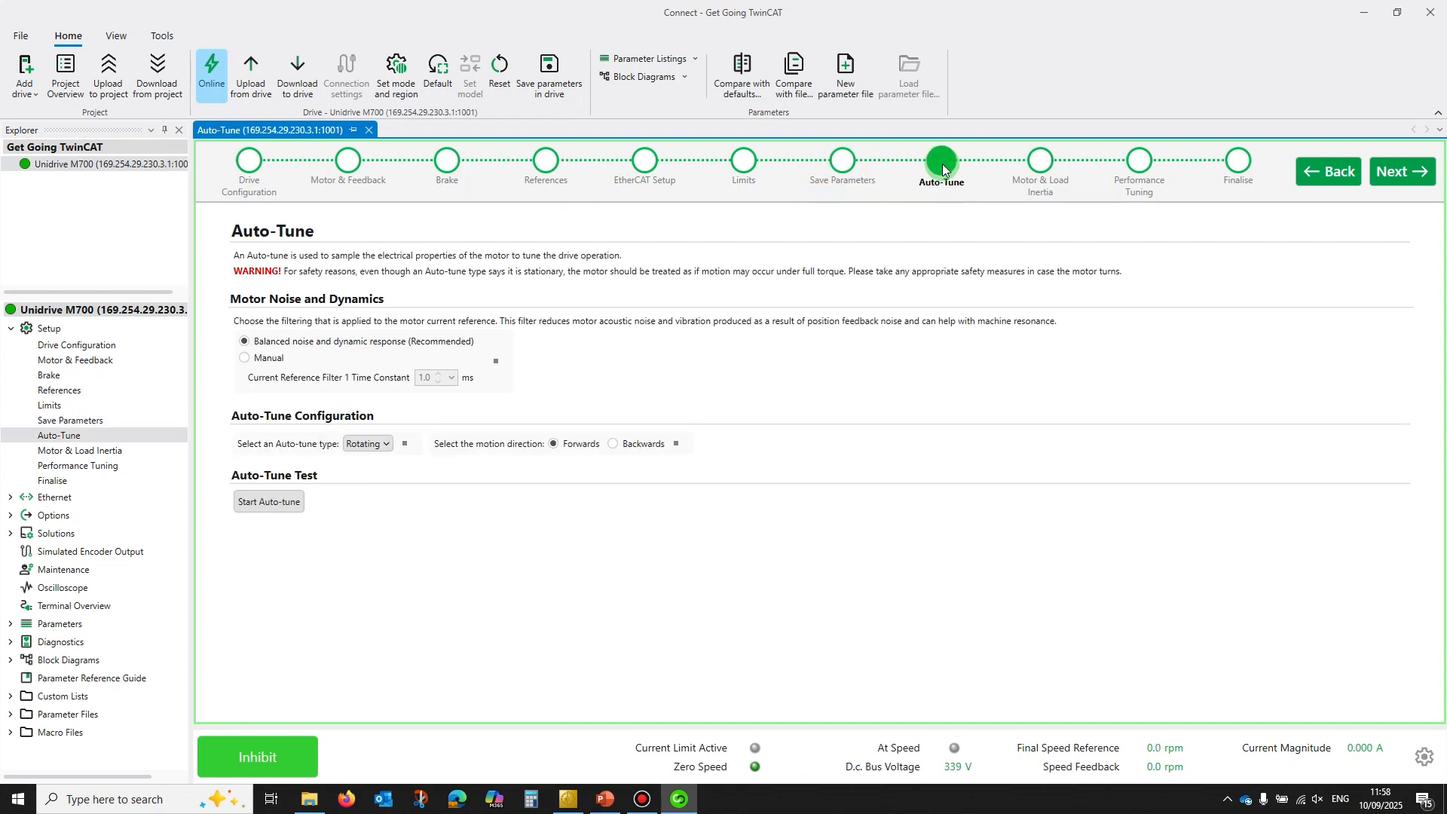
left_click(266, 500)
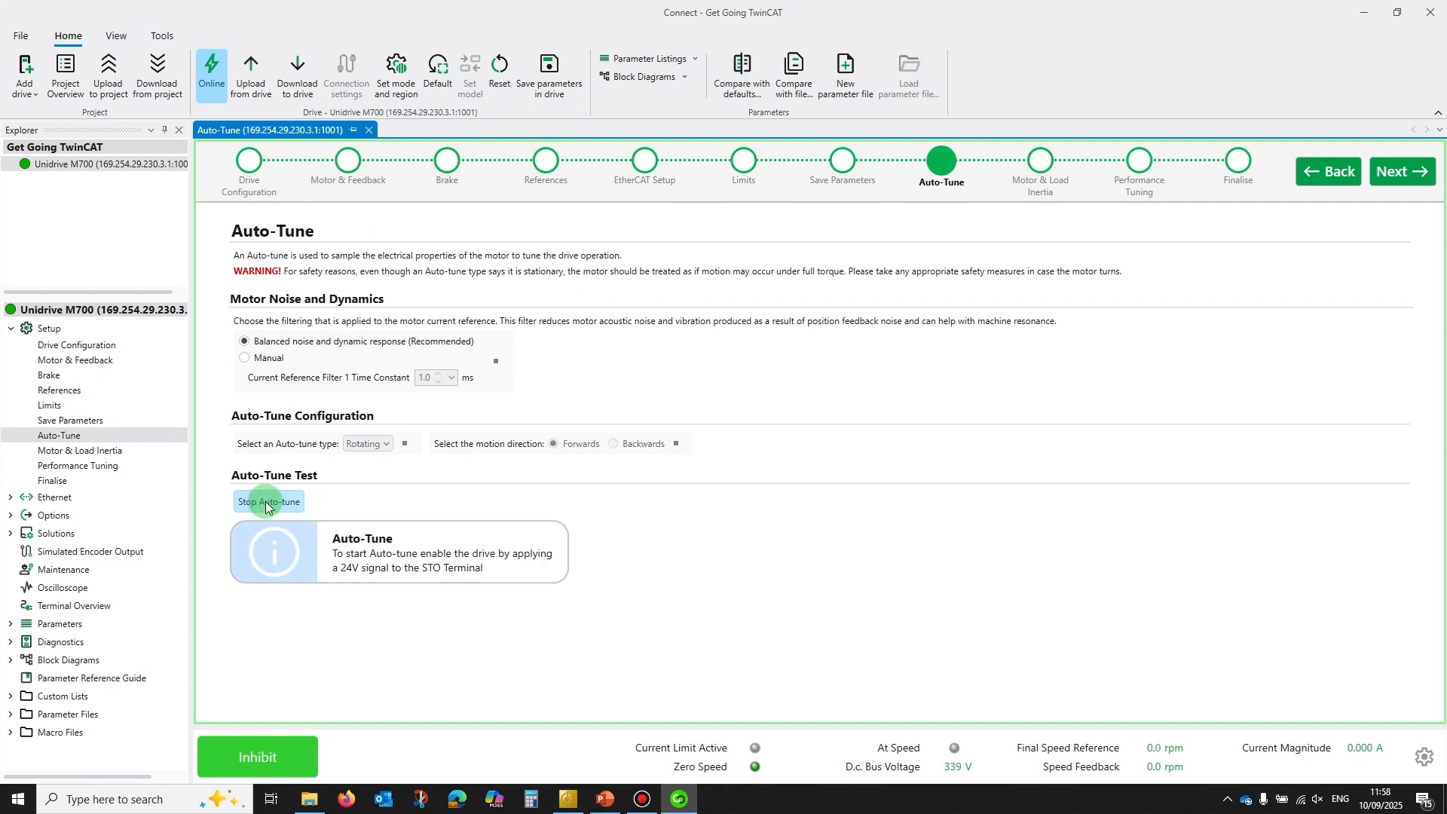
left_click(75, 608)
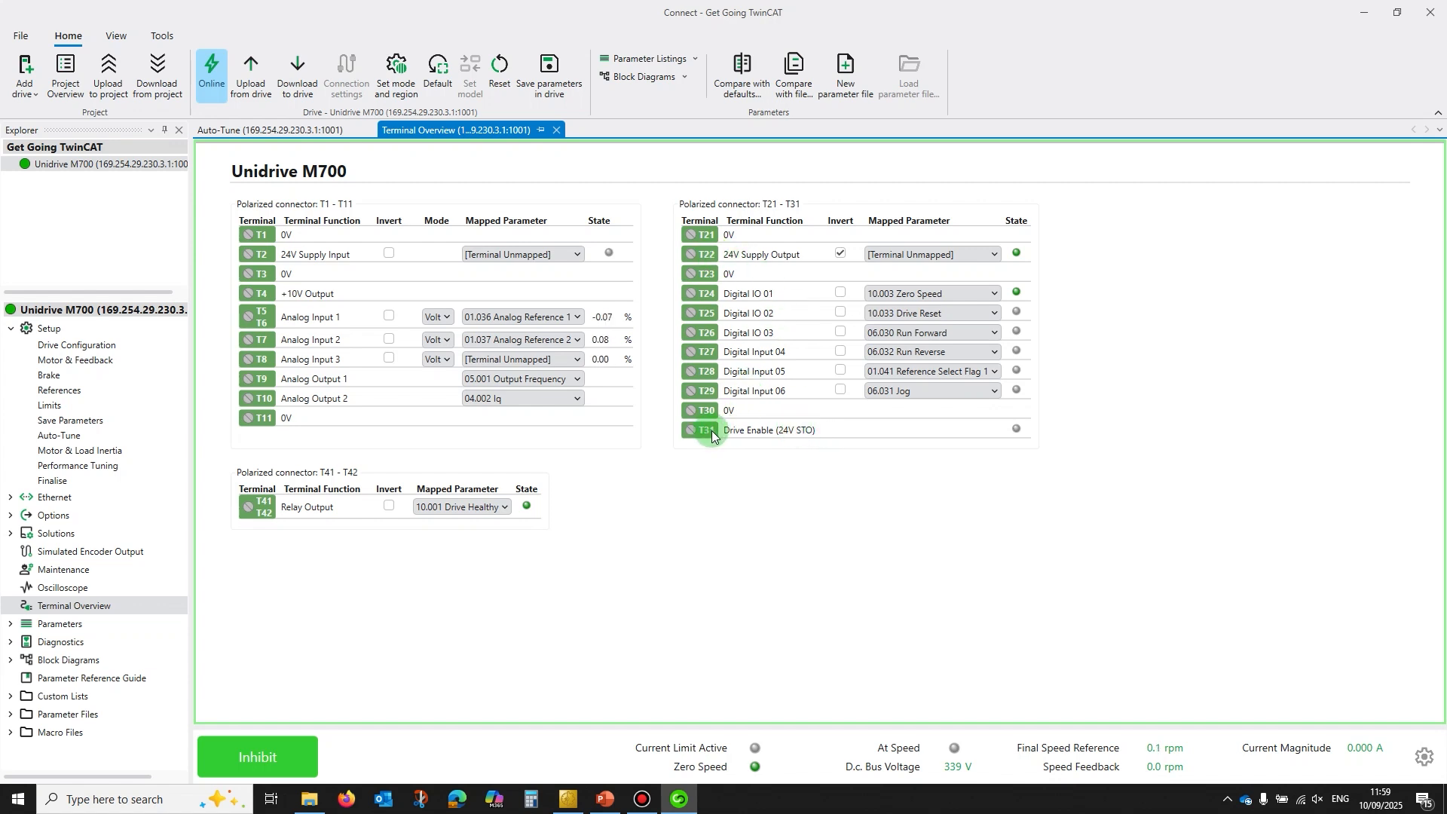
- Return to the Auto-Tune setup and review the table of auto-tuned values
left_click(288, 130)
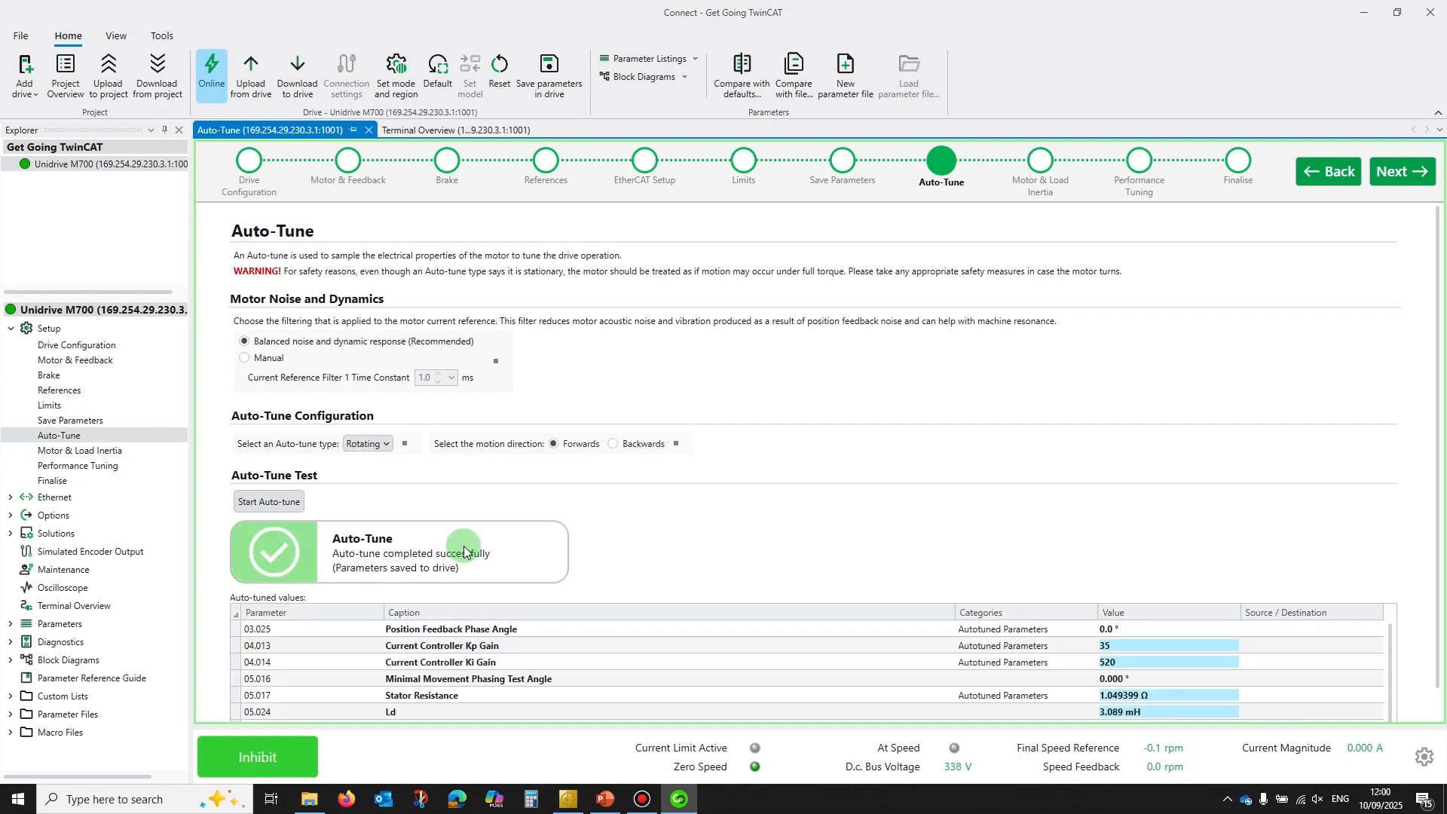
scroll(650, 630, "down", 1)
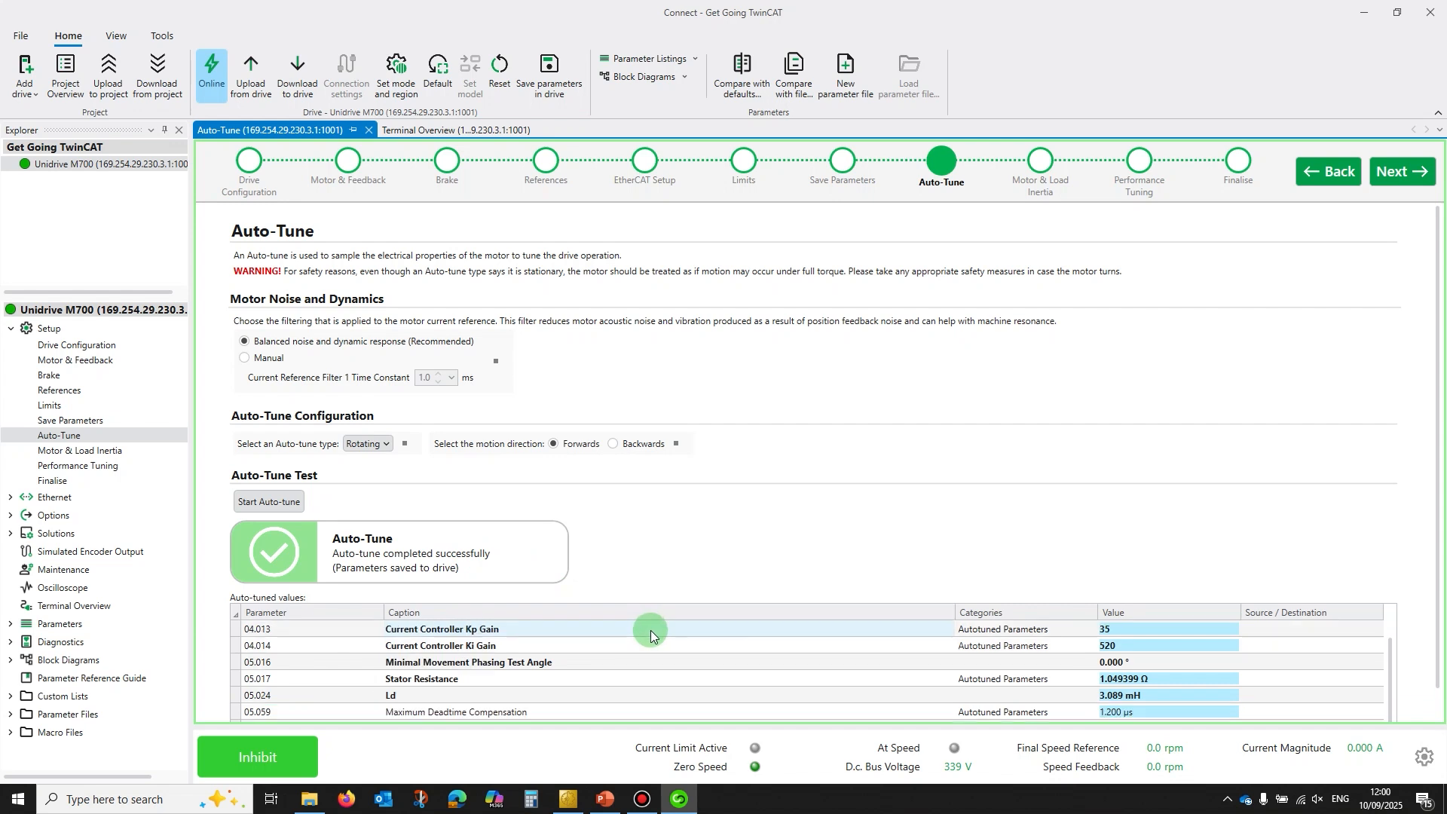
scroll(751, 676, "up", 1)
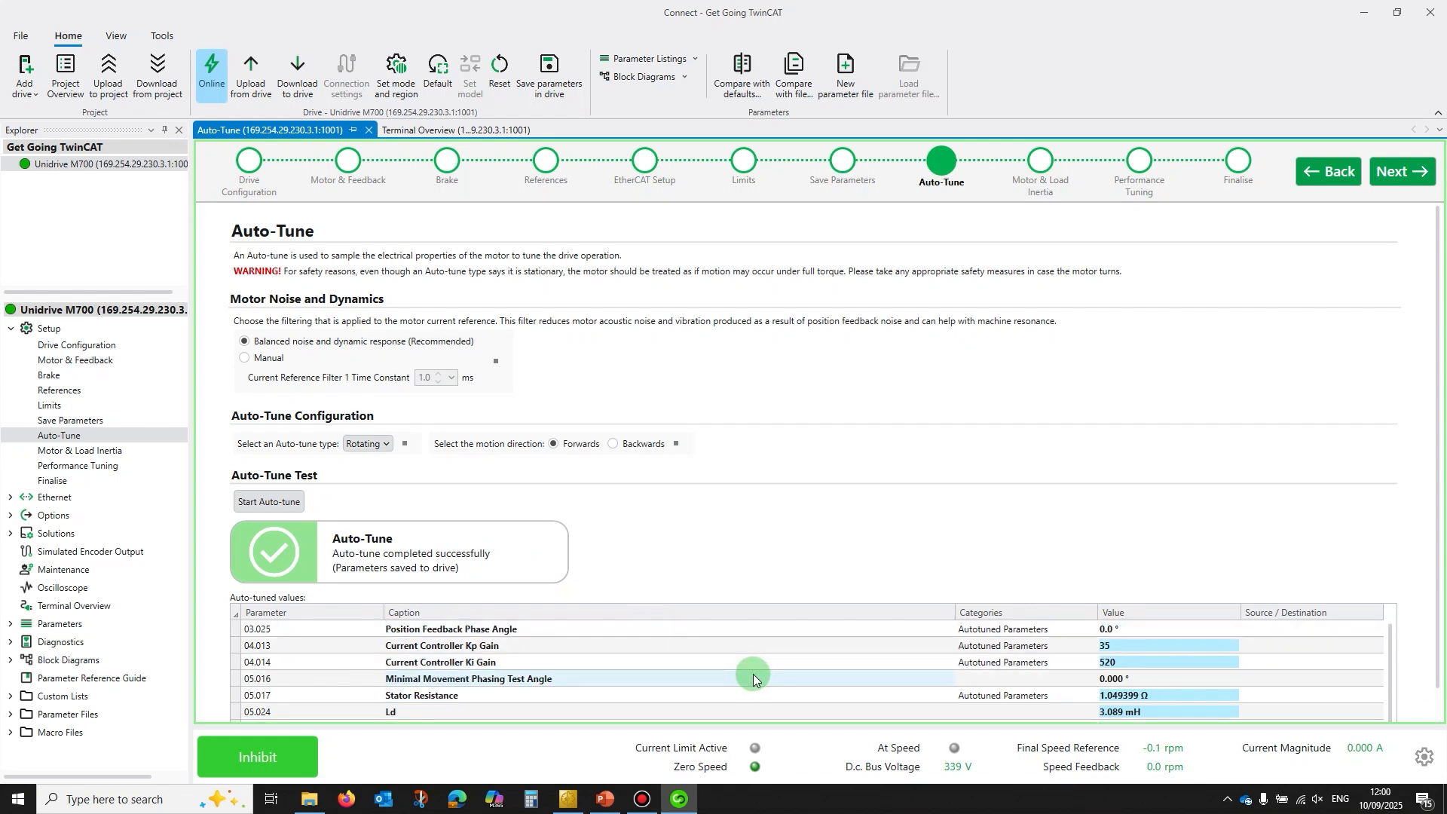
- Set the Mechanical Load Test Level to 5% and run the Inertia 1: Oscillating auto-tune for the motor and load inertia
left_click(1043, 163)
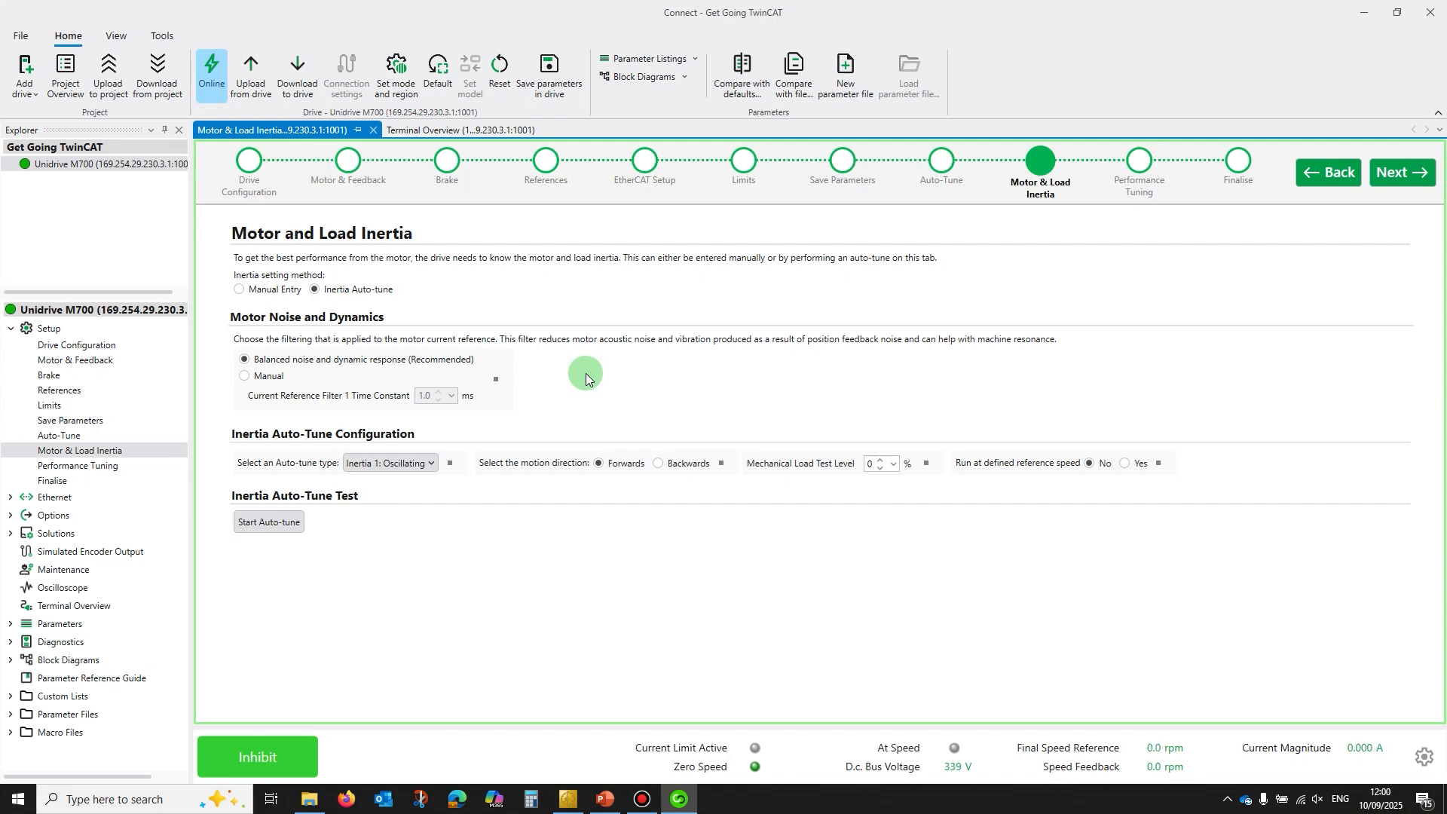
left_click(882, 459)
left_click(882, 459)
left_click(882, 459)
left_click(882, 459)
left_click(882, 459)
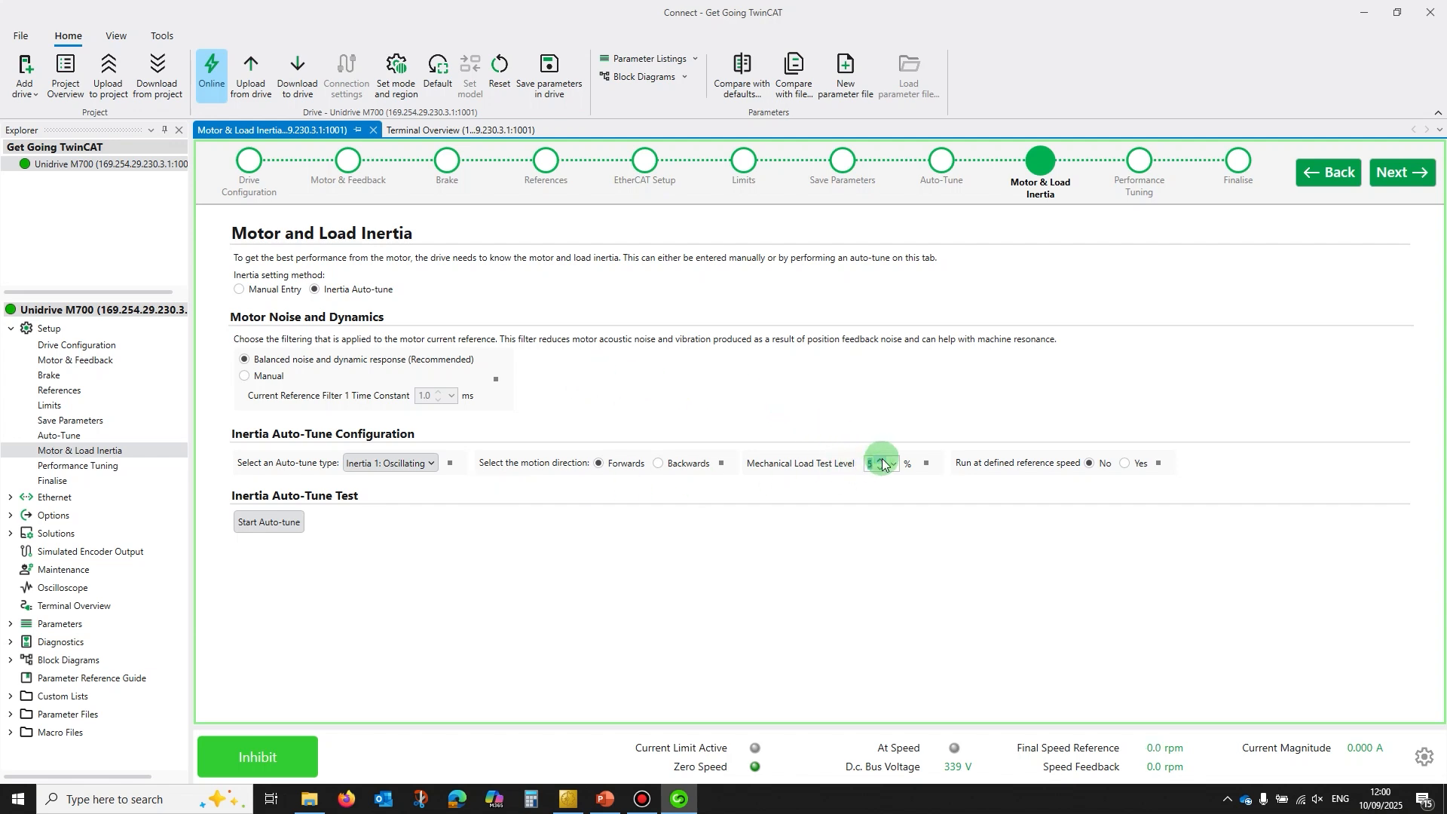
left_click(268, 521)
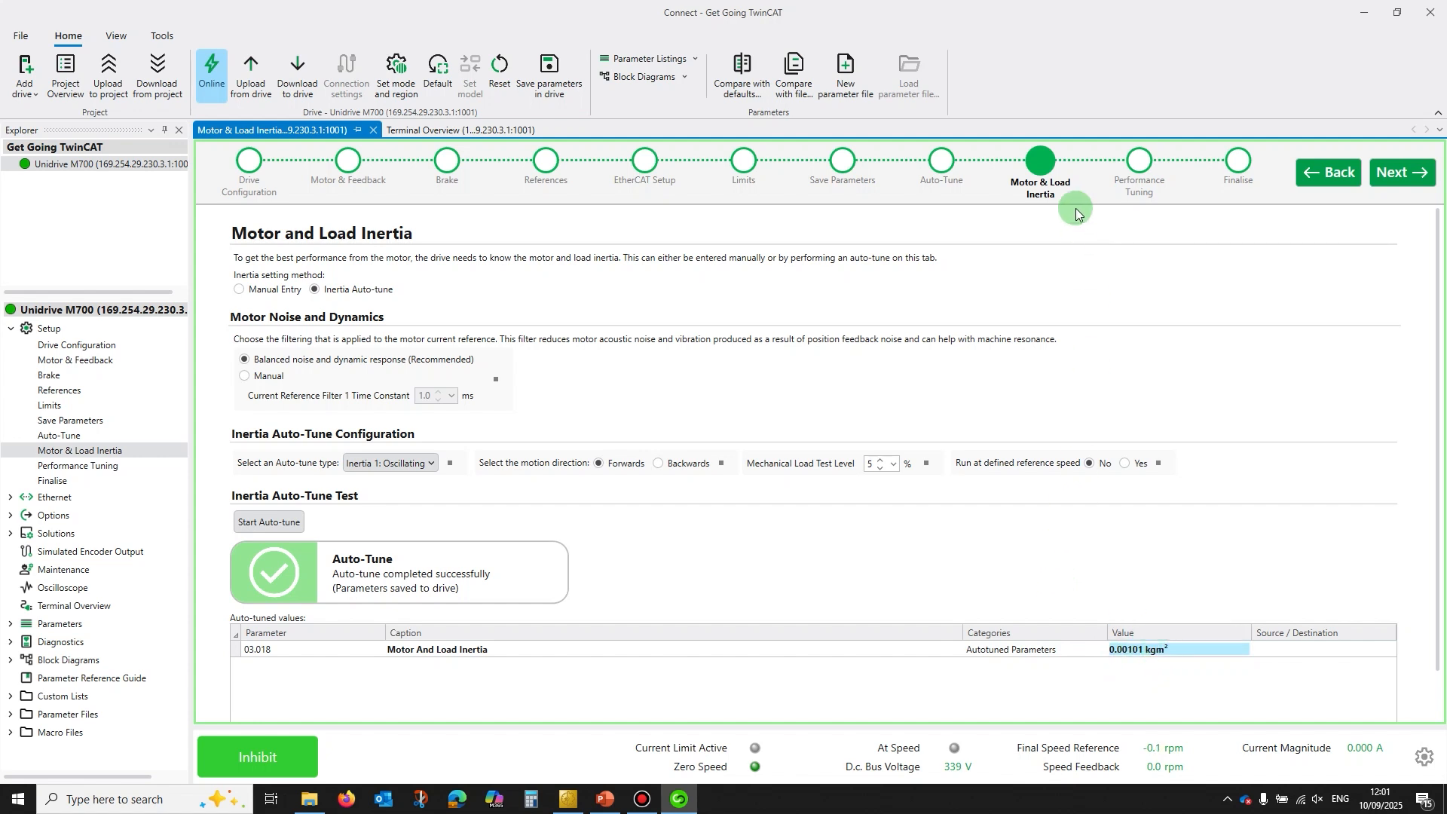
- Take drive control for test moves in Performance Tuning
left_click(1142, 165)
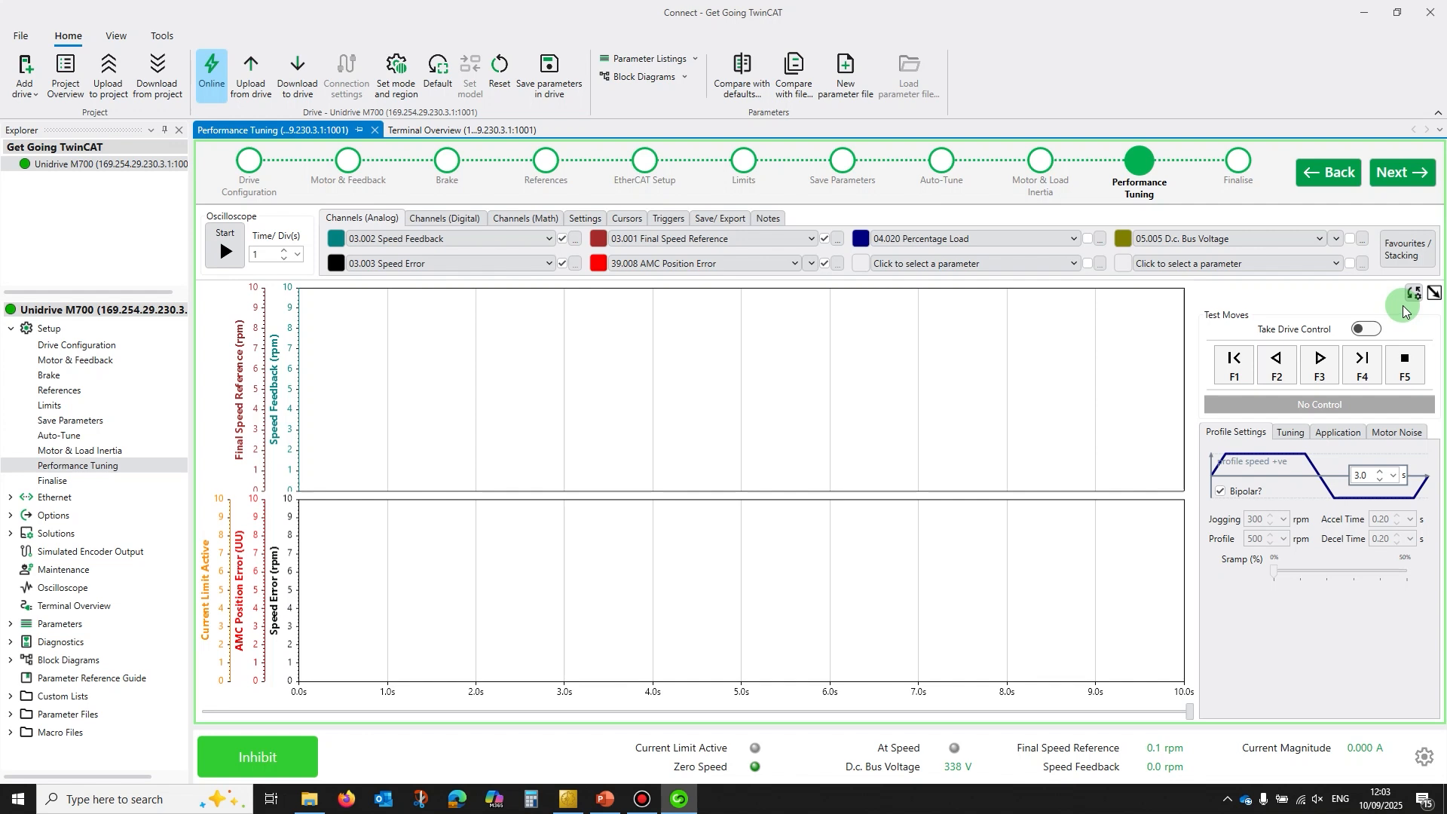
left_click(1365, 329)
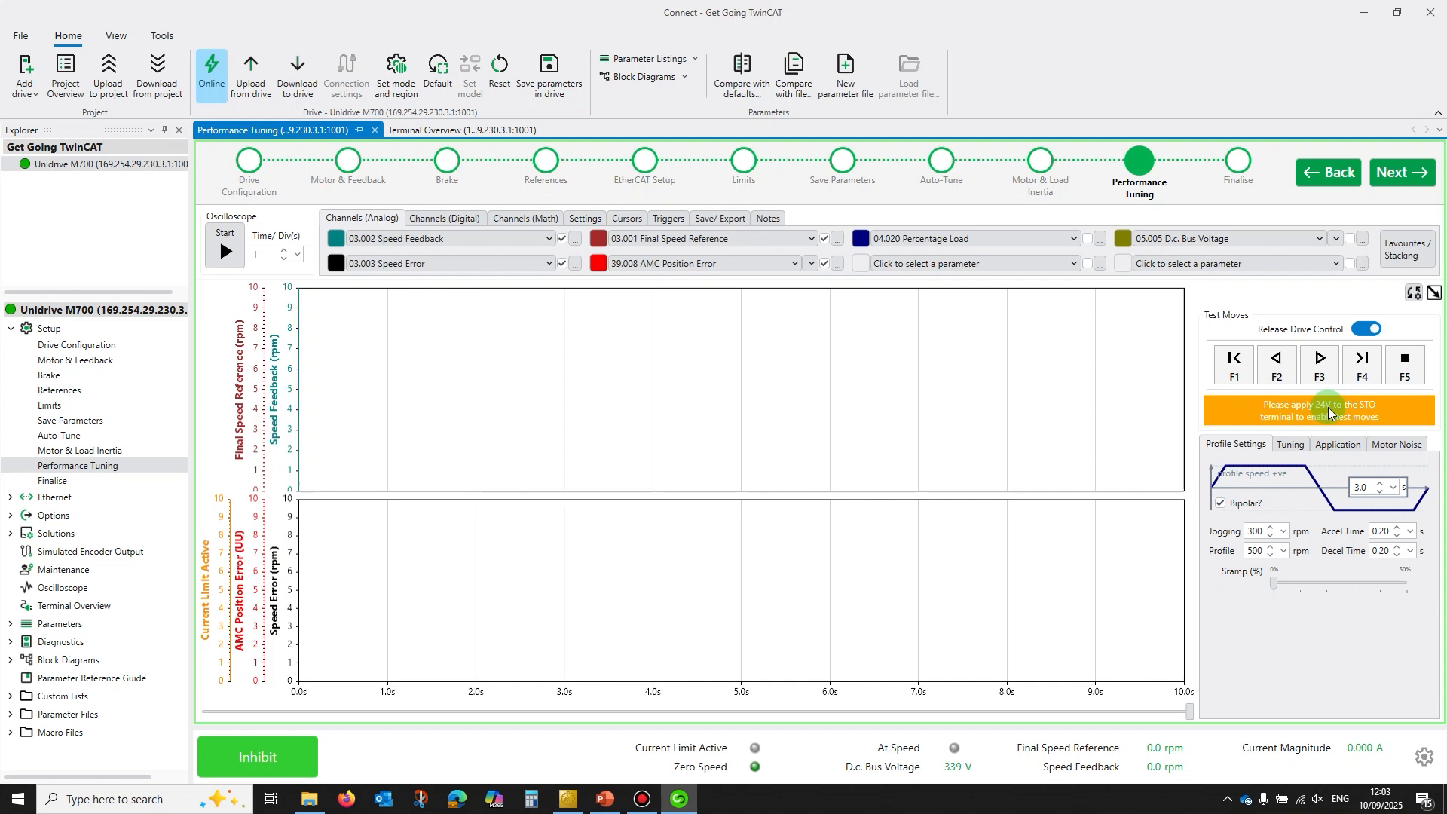
mouse_move(273, 765)
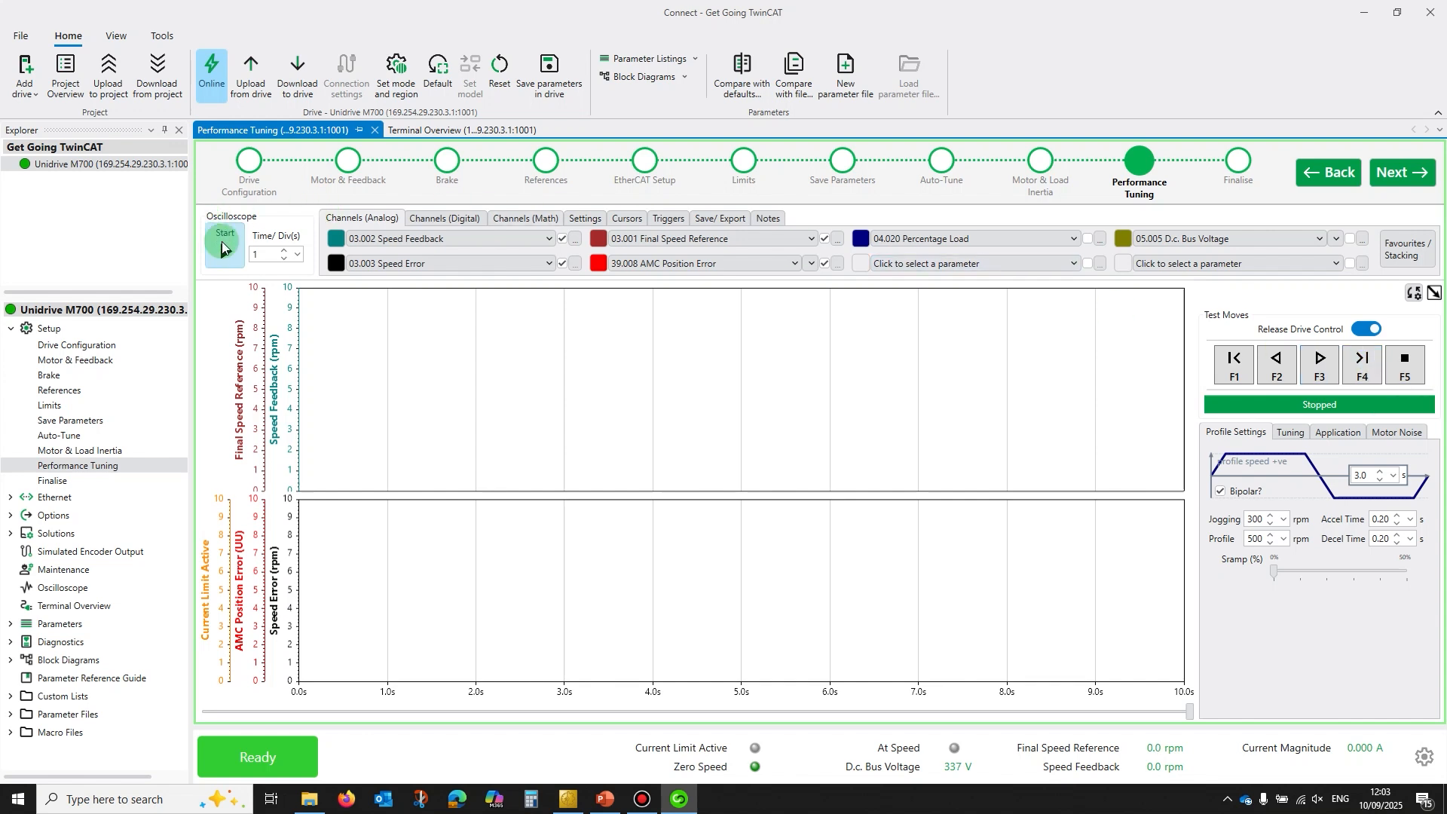
- Record test jogs at 300 rpm forwards and in reverse on the oscilloscope, and stop the recording to inspect the speed traces
left_click(224, 245)
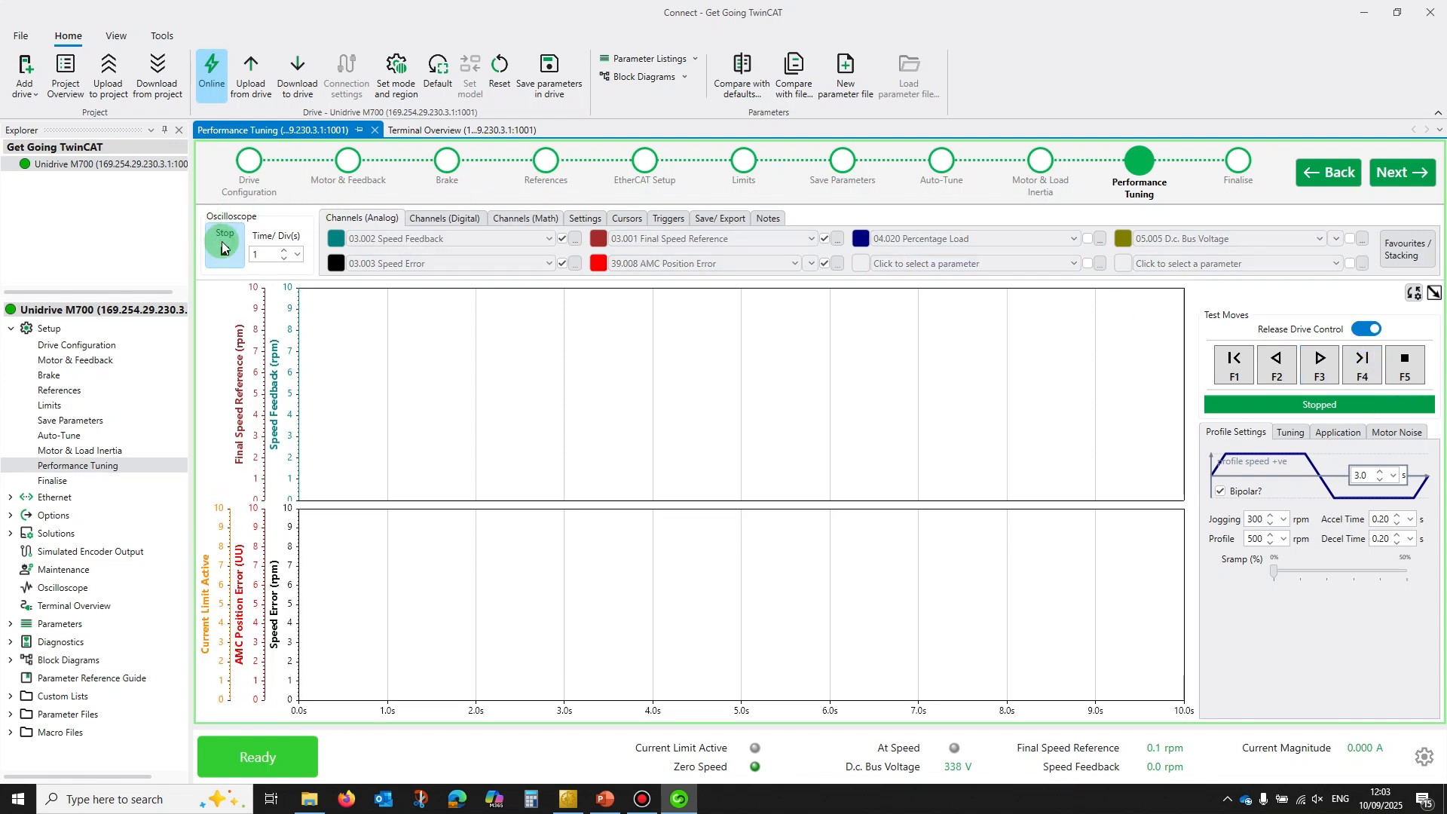
left_click(1360, 365)
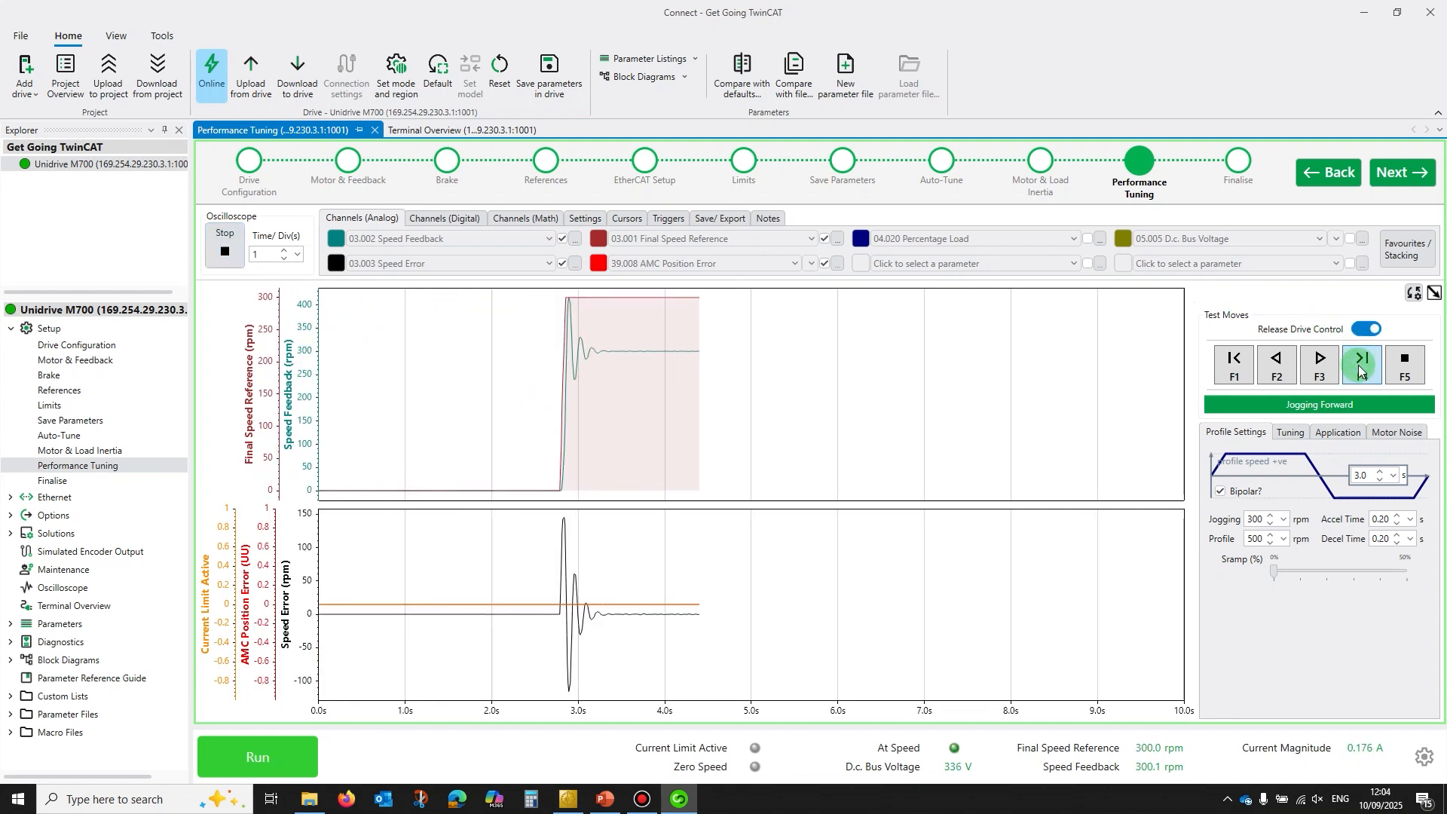
left_click_drag(1360, 369, 1357, 369)
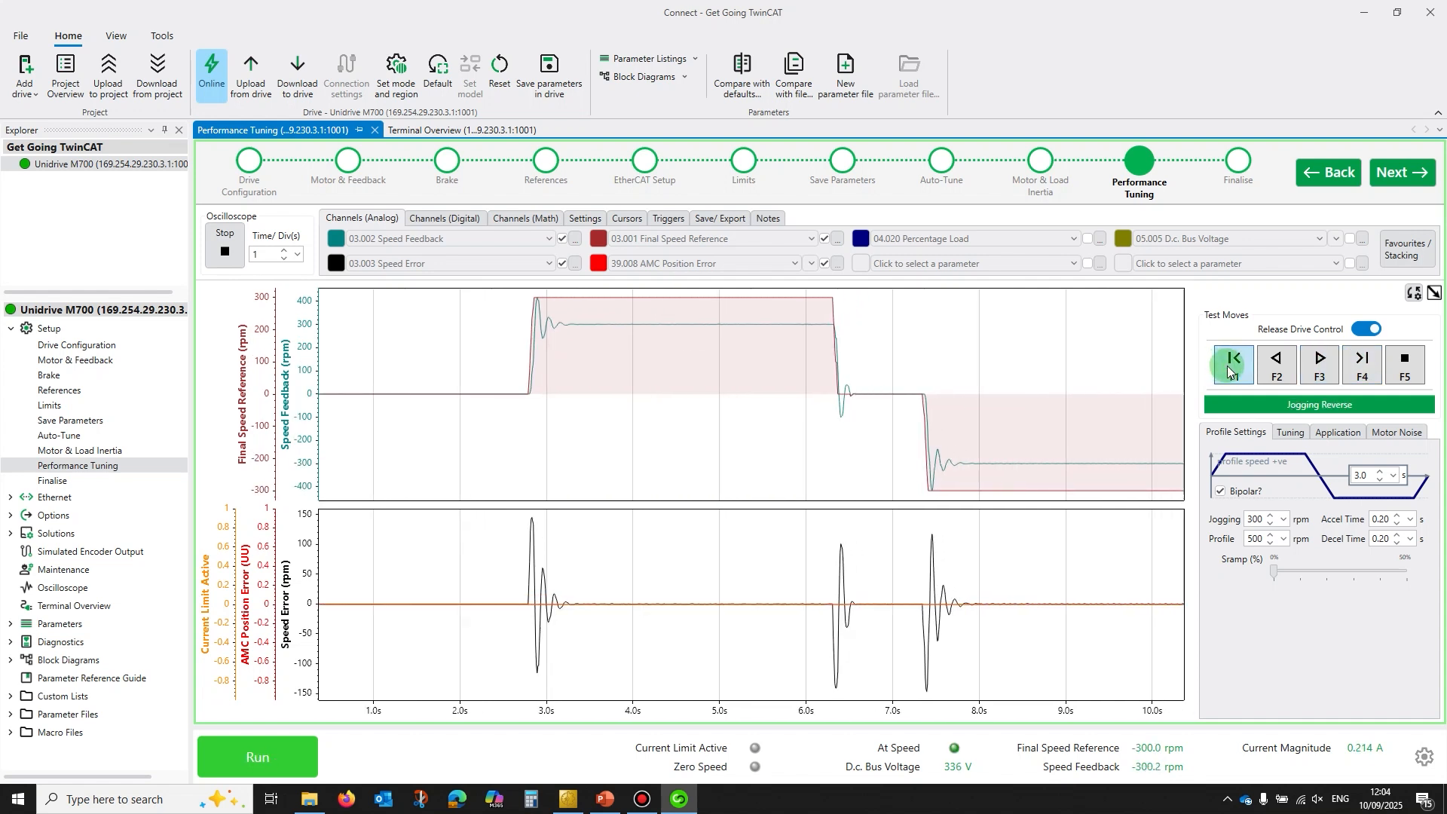
left_click_drag(1228, 371, 1214, 369)
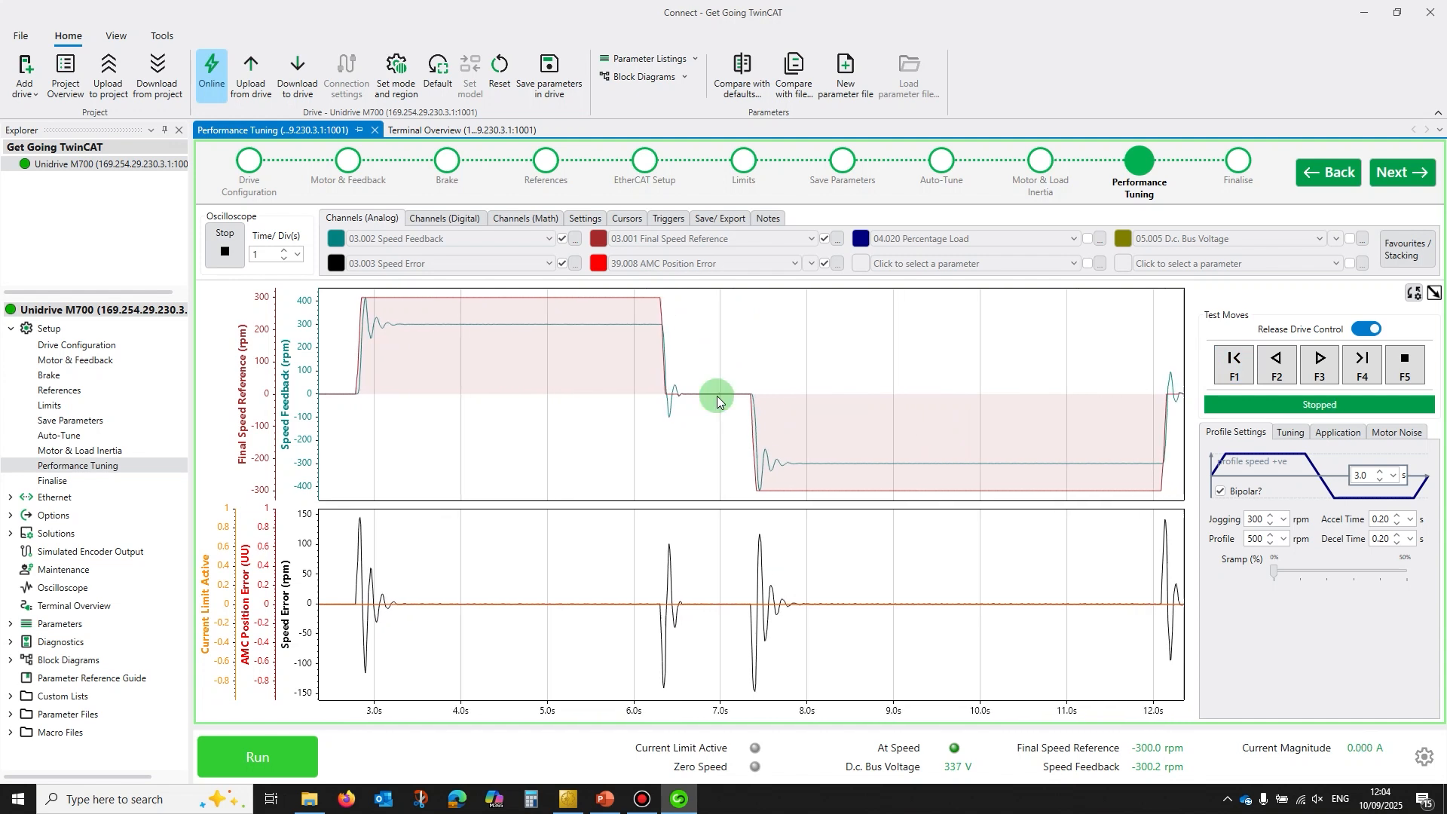
left_click(225, 248)
mouse_move(633, 429)
left_mouse_down()
mouse_move(660, 400)
mouse_move(661, 461)
mouse_move(703, 461)
left_mouse_up()
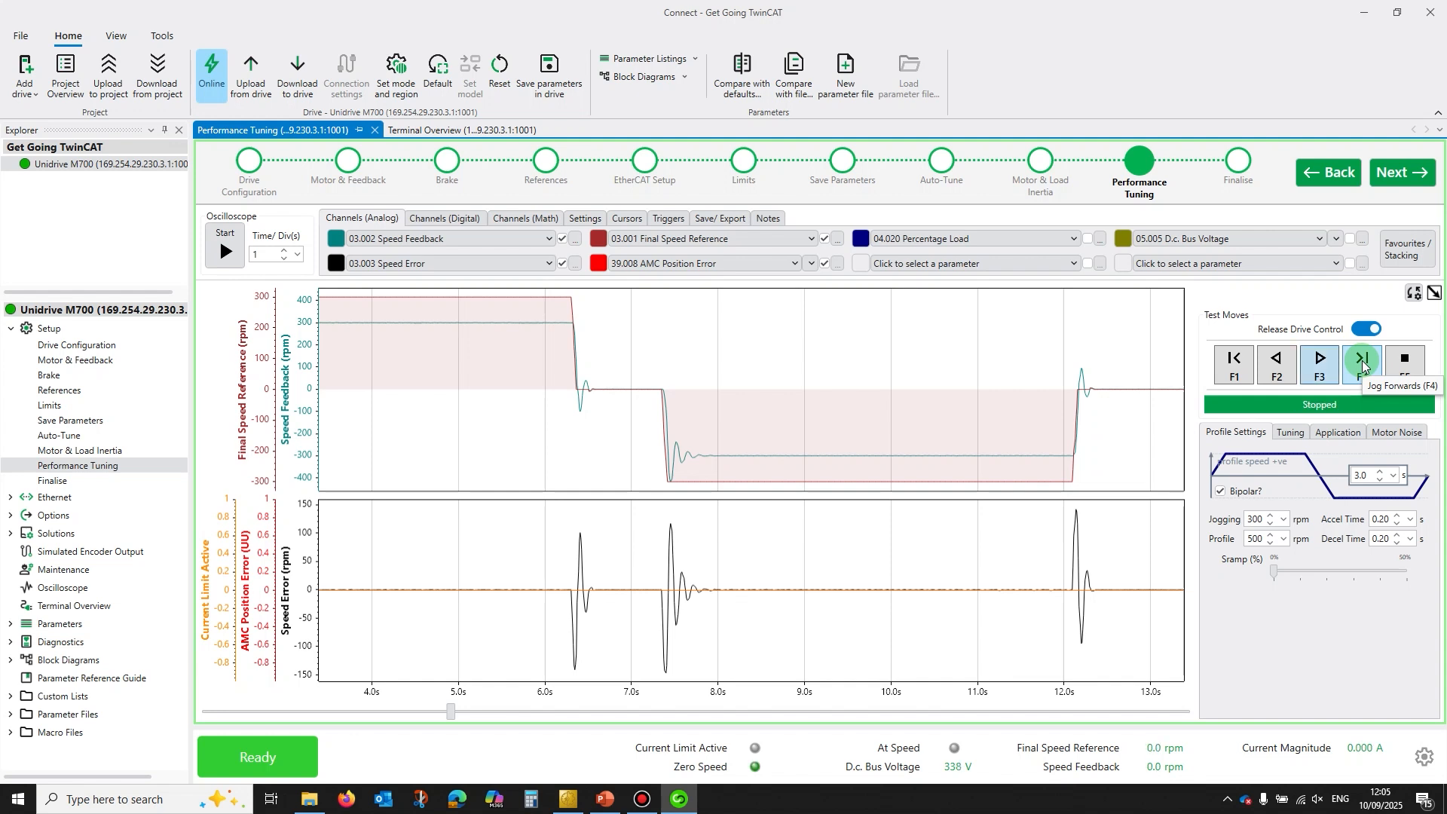
- Record the bipolar 500 rpm profile running forward on the oscilloscope and switch the speed loop tuning to Bandwidth
left_click(226, 250)
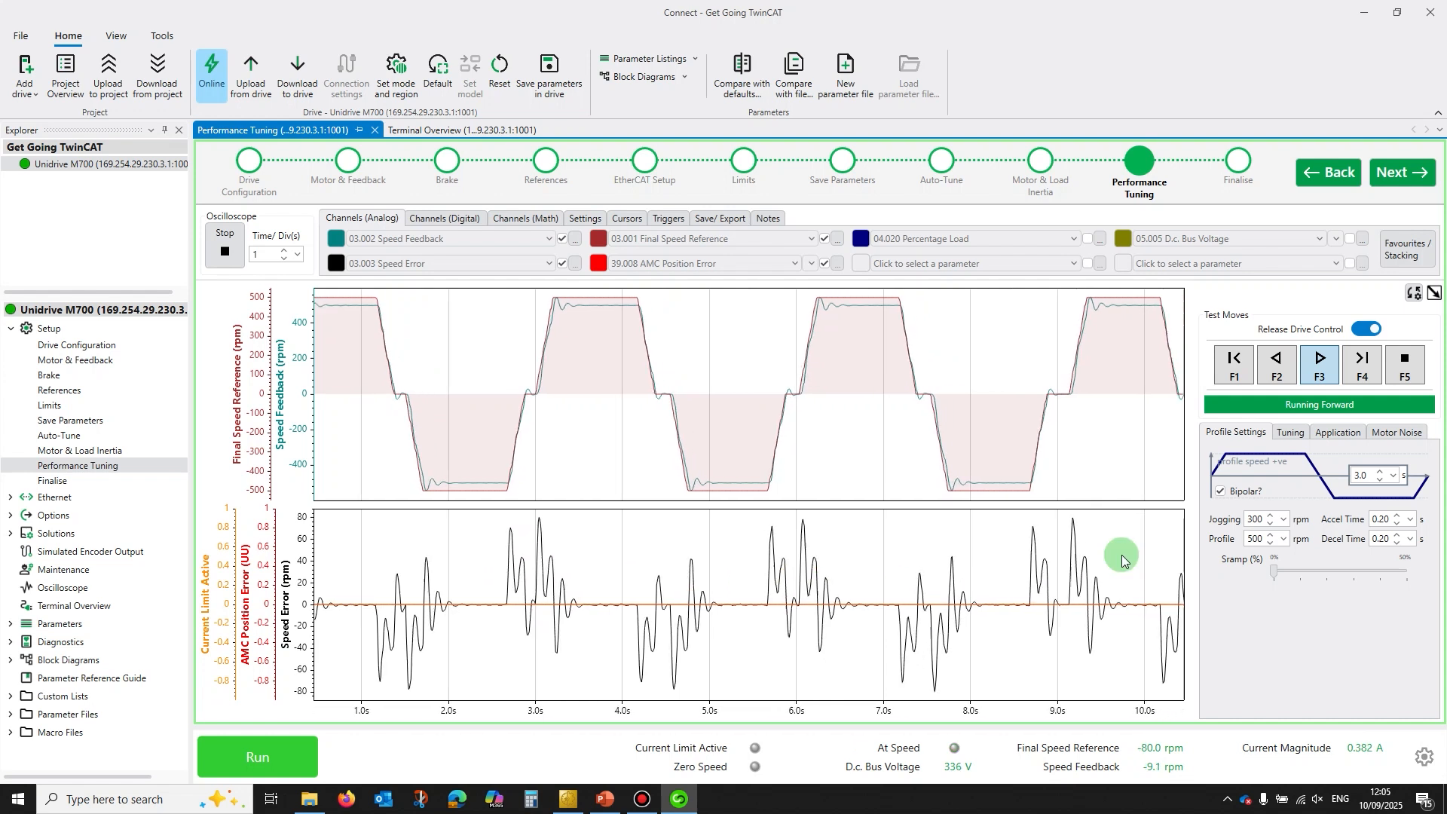
left_click(1291, 433)
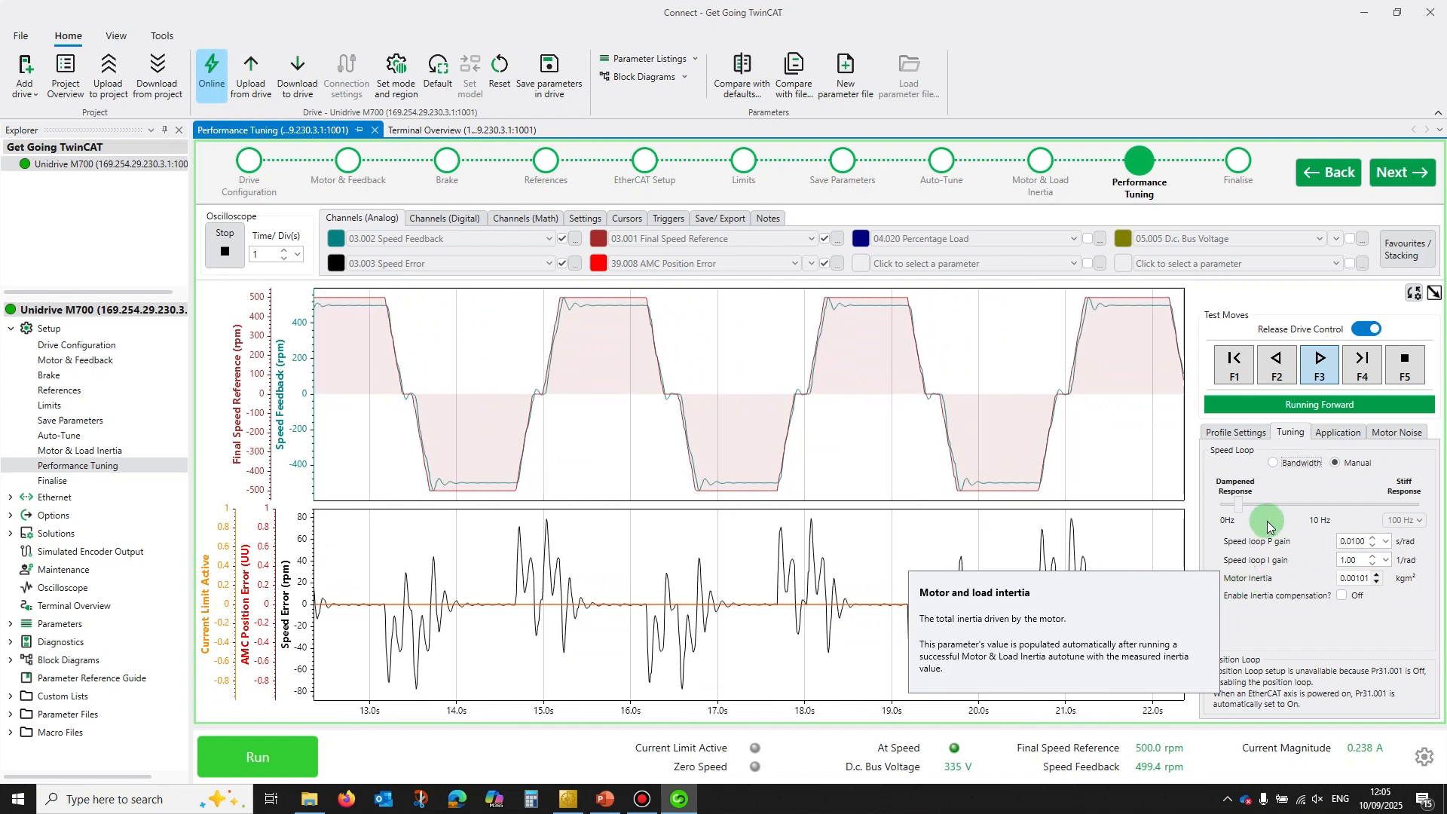
left_click(1274, 462)
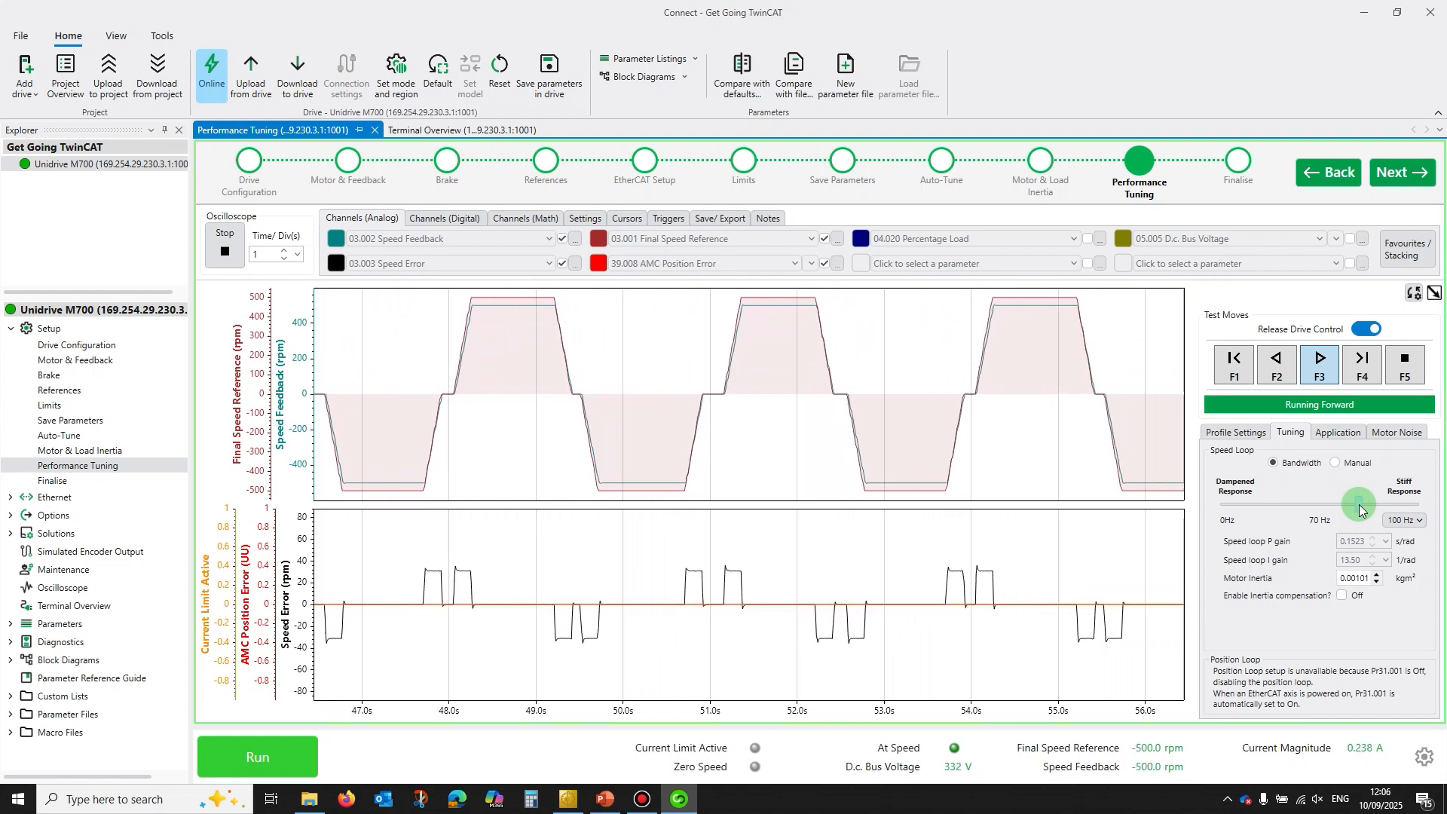
- Try speed loop bandwidths of 13 Hz and 100 Hz during the running profile, and settle on 81 Hz
left_click_drag(1359, 504, 1245, 509)
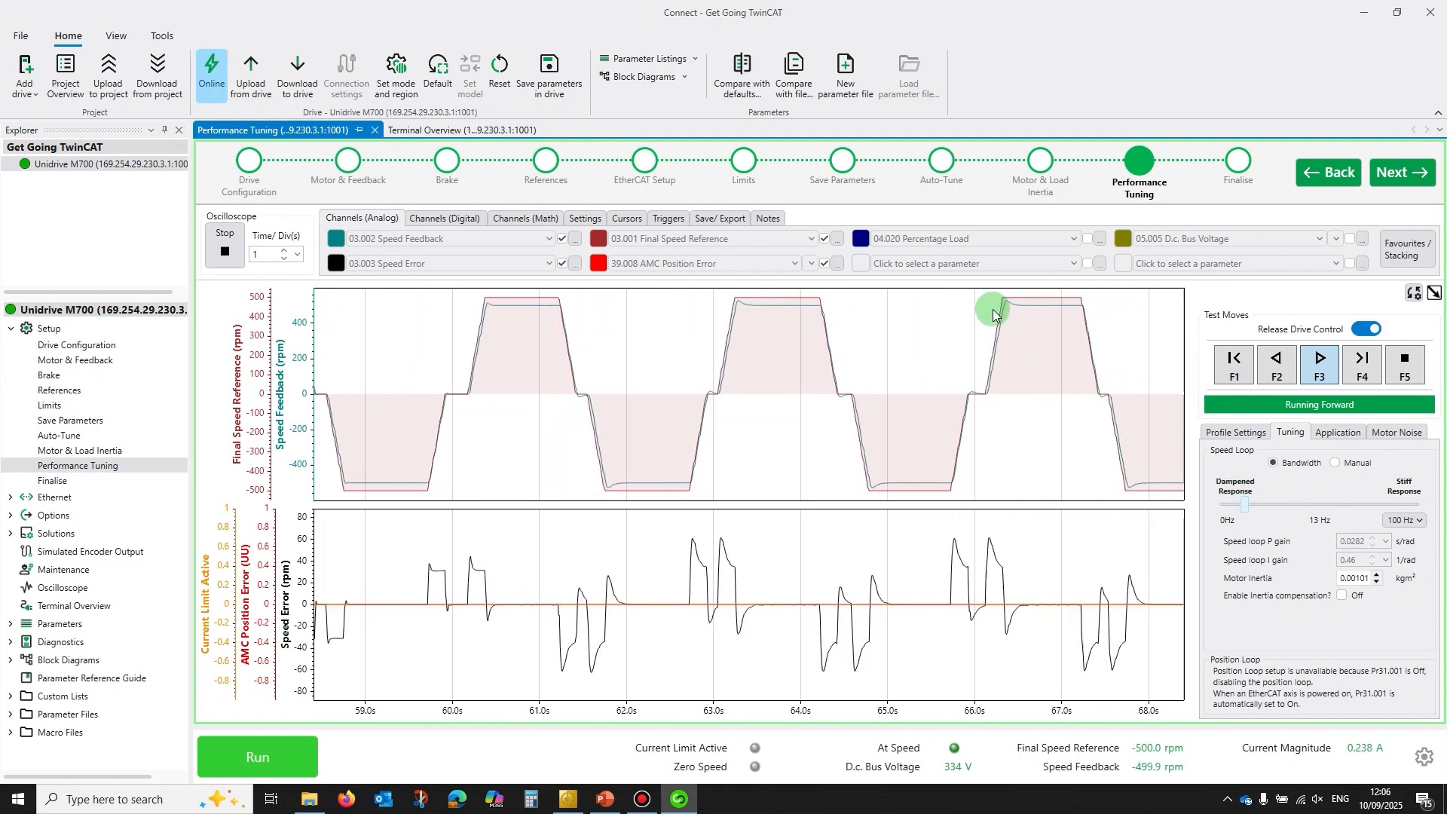
left_click_drag(1245, 505, 1419, 507)
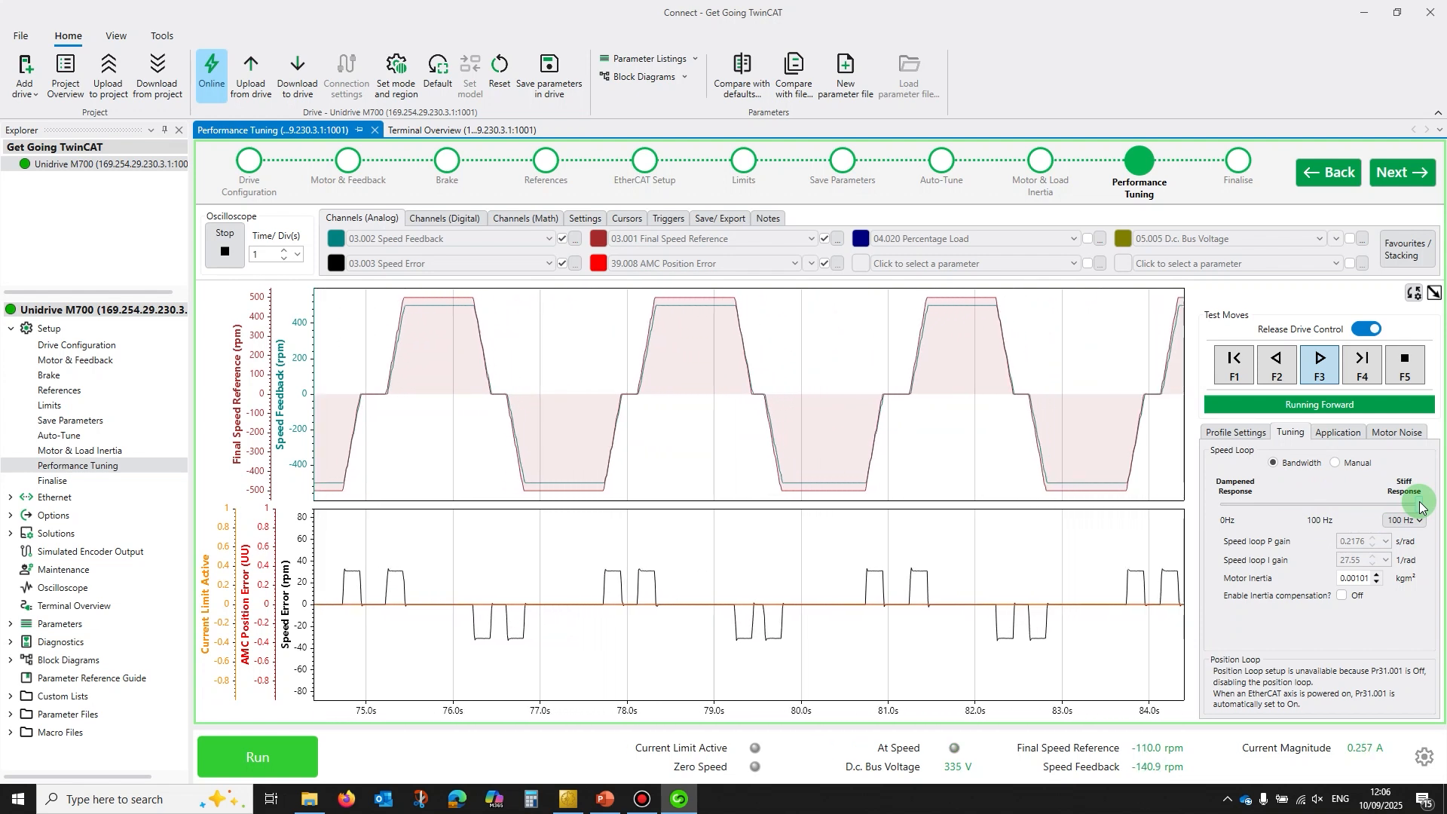
left_click_drag(1420, 506, 1381, 505)
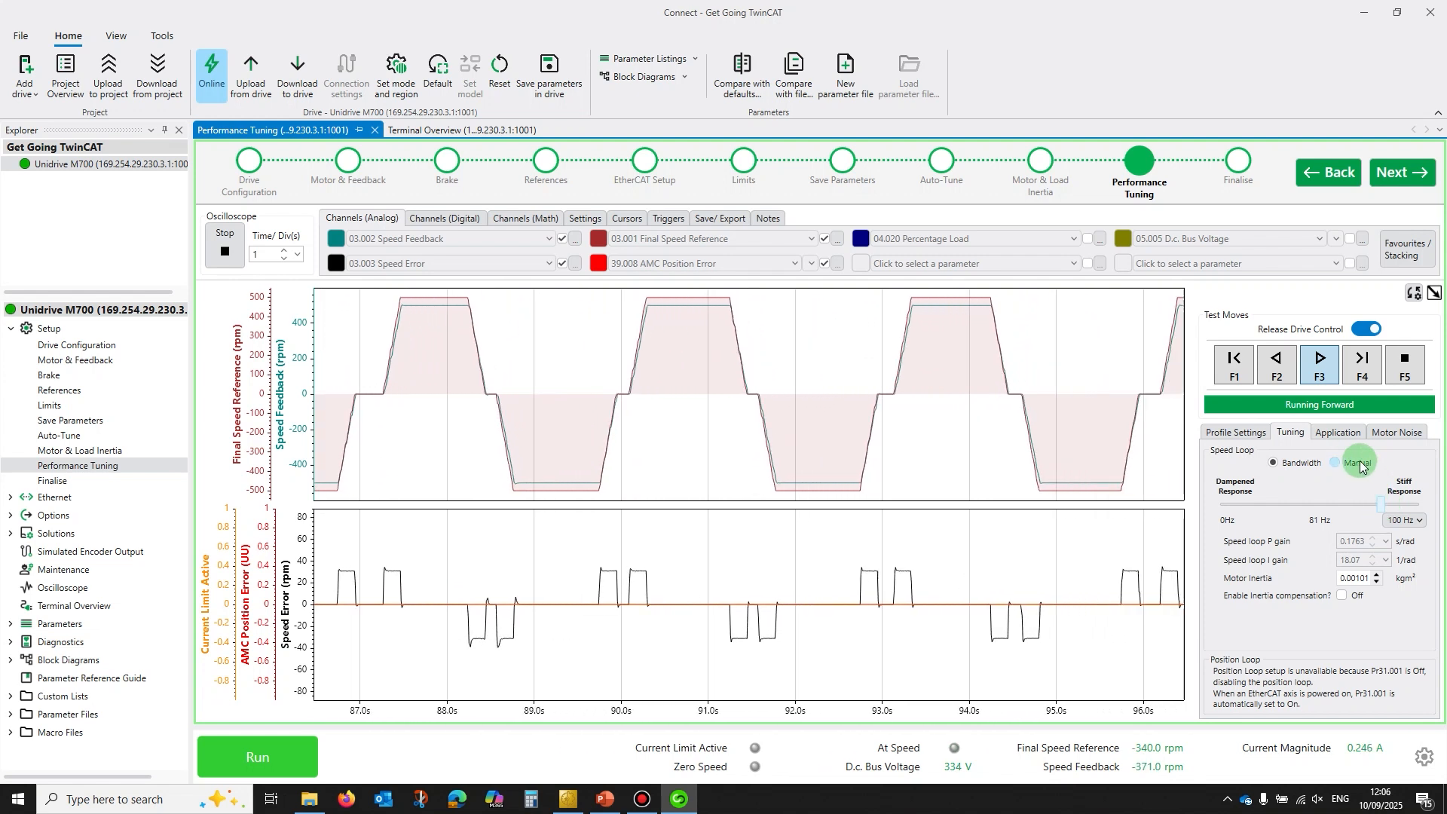
- Set the drive's Switching Frequency to 16 kHz in the motor noise settings
left_click(1395, 434)
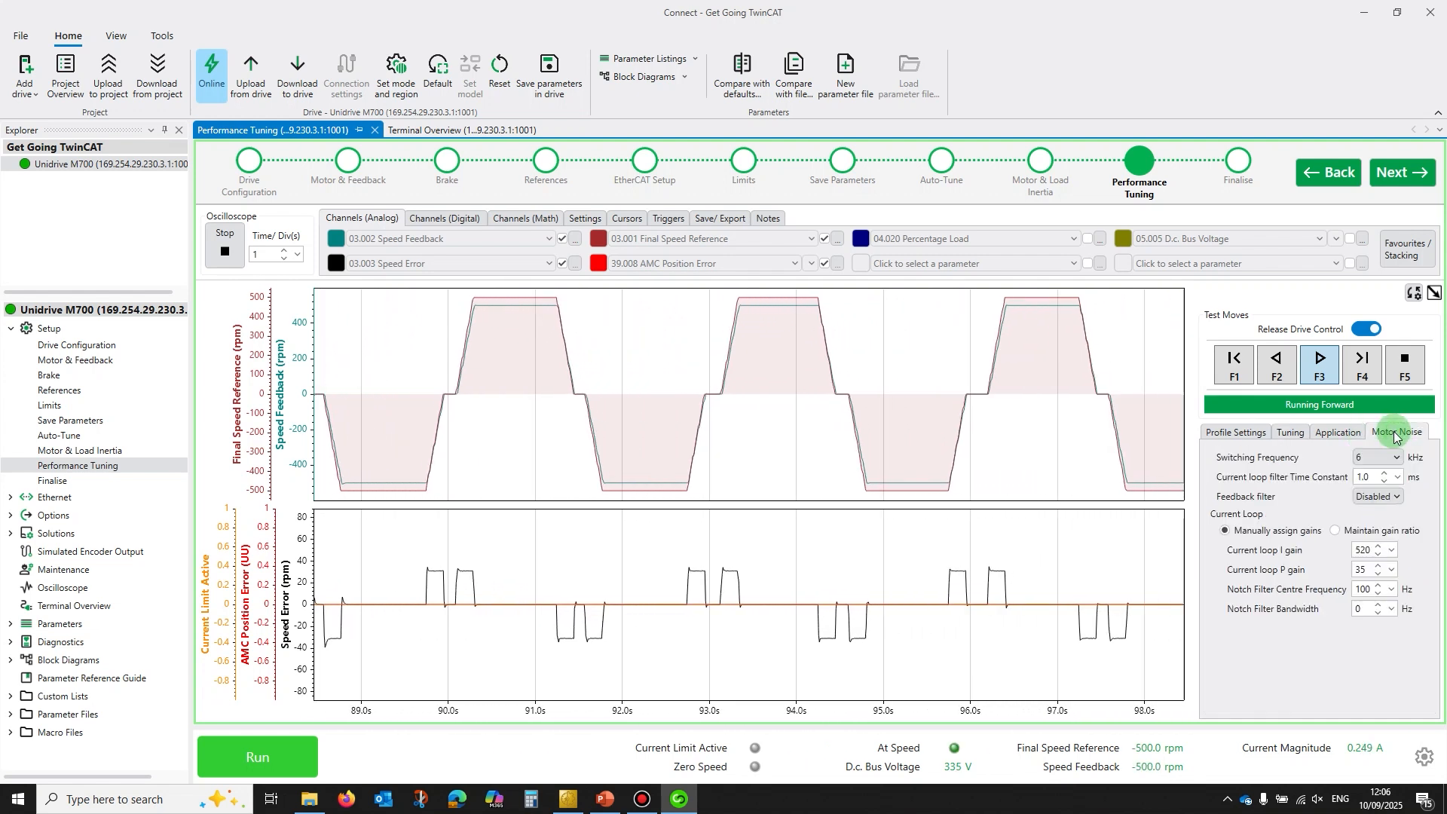
mouse_move(1398, 459)
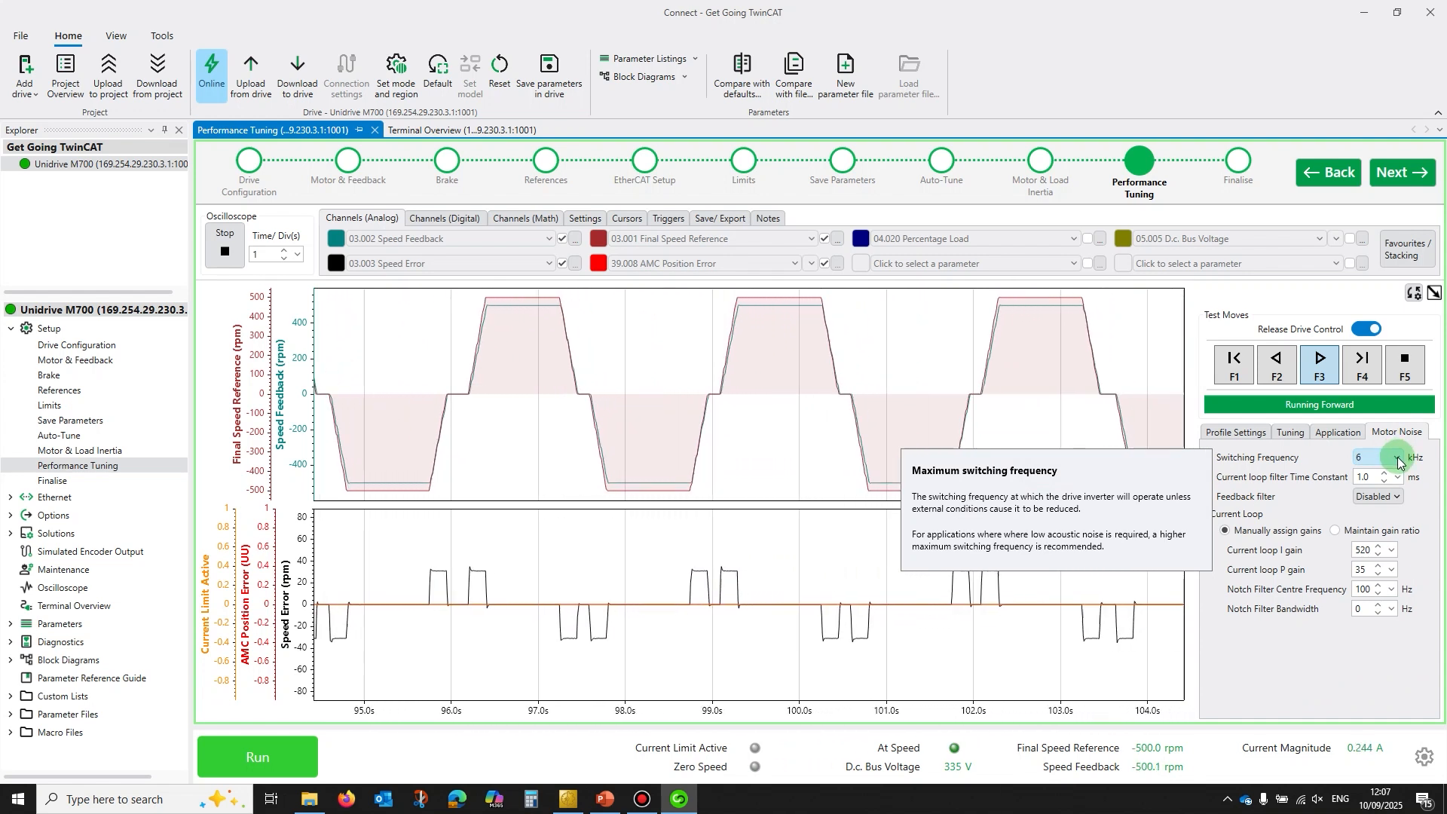
left_click(1398, 457)
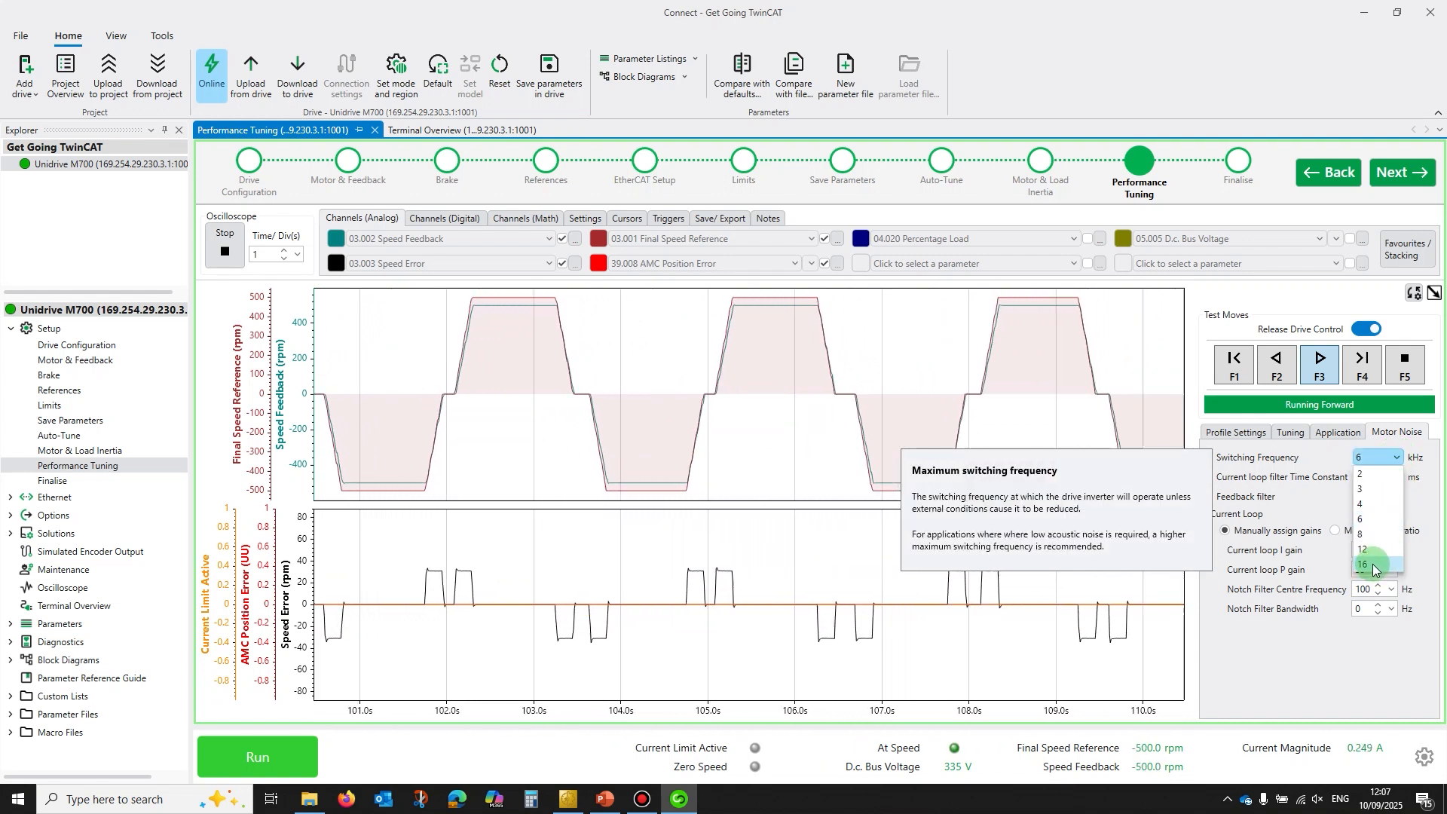
left_click(1373, 565)
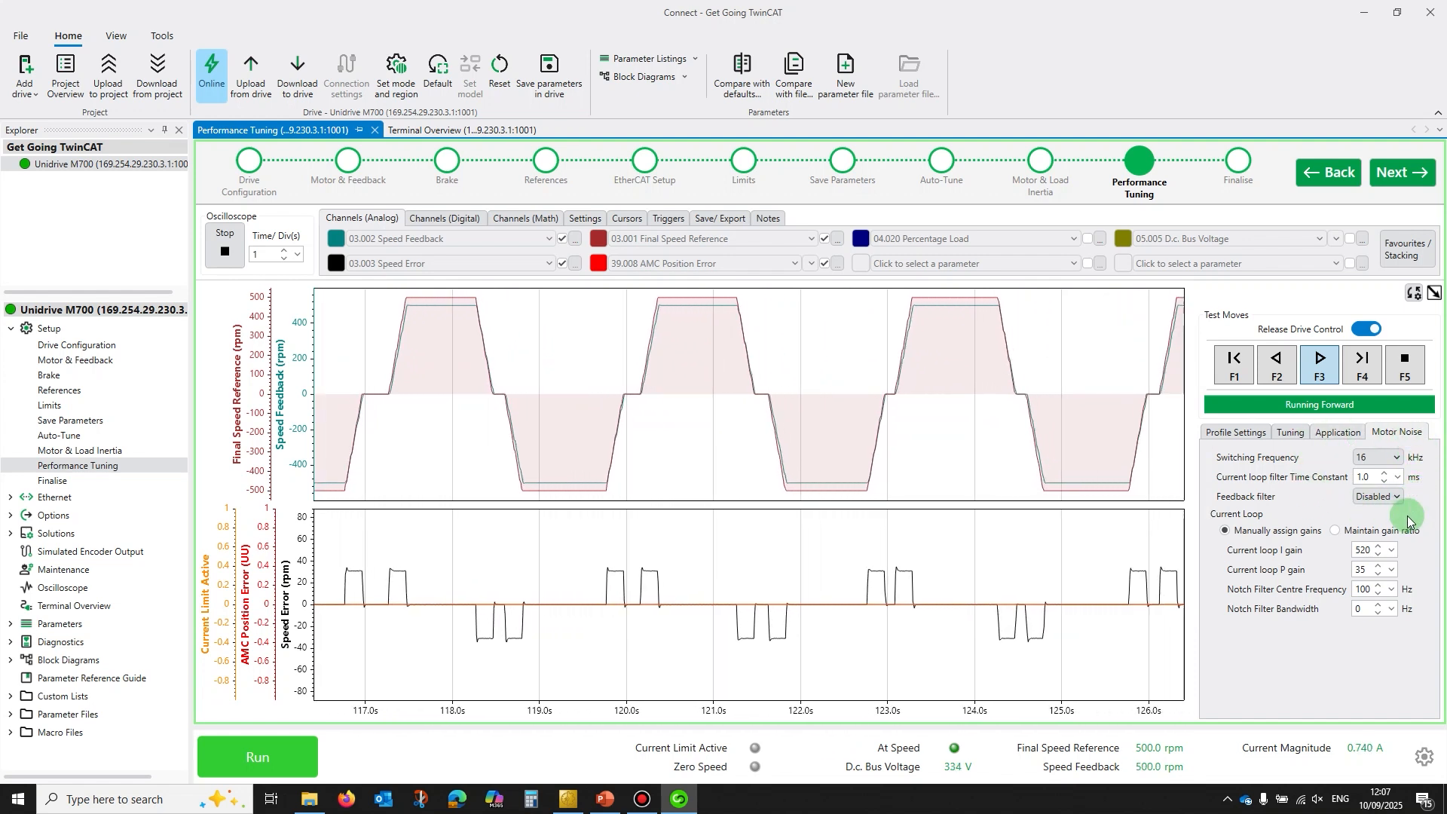
- Set the Deceleration mode to Fast in the application settings of Performance Tuning
left_click(1335, 434)
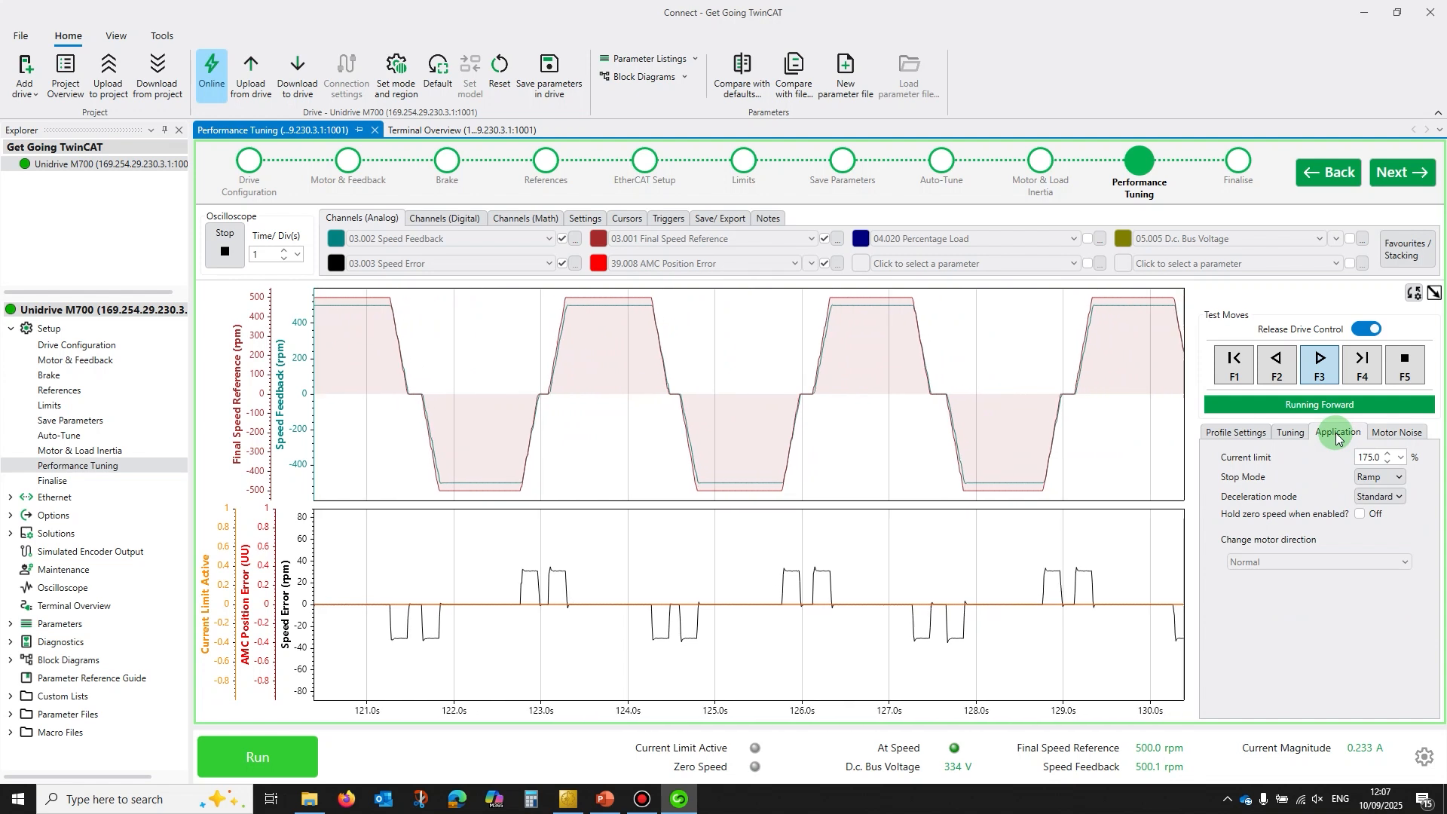
mouse_move(1378, 457)
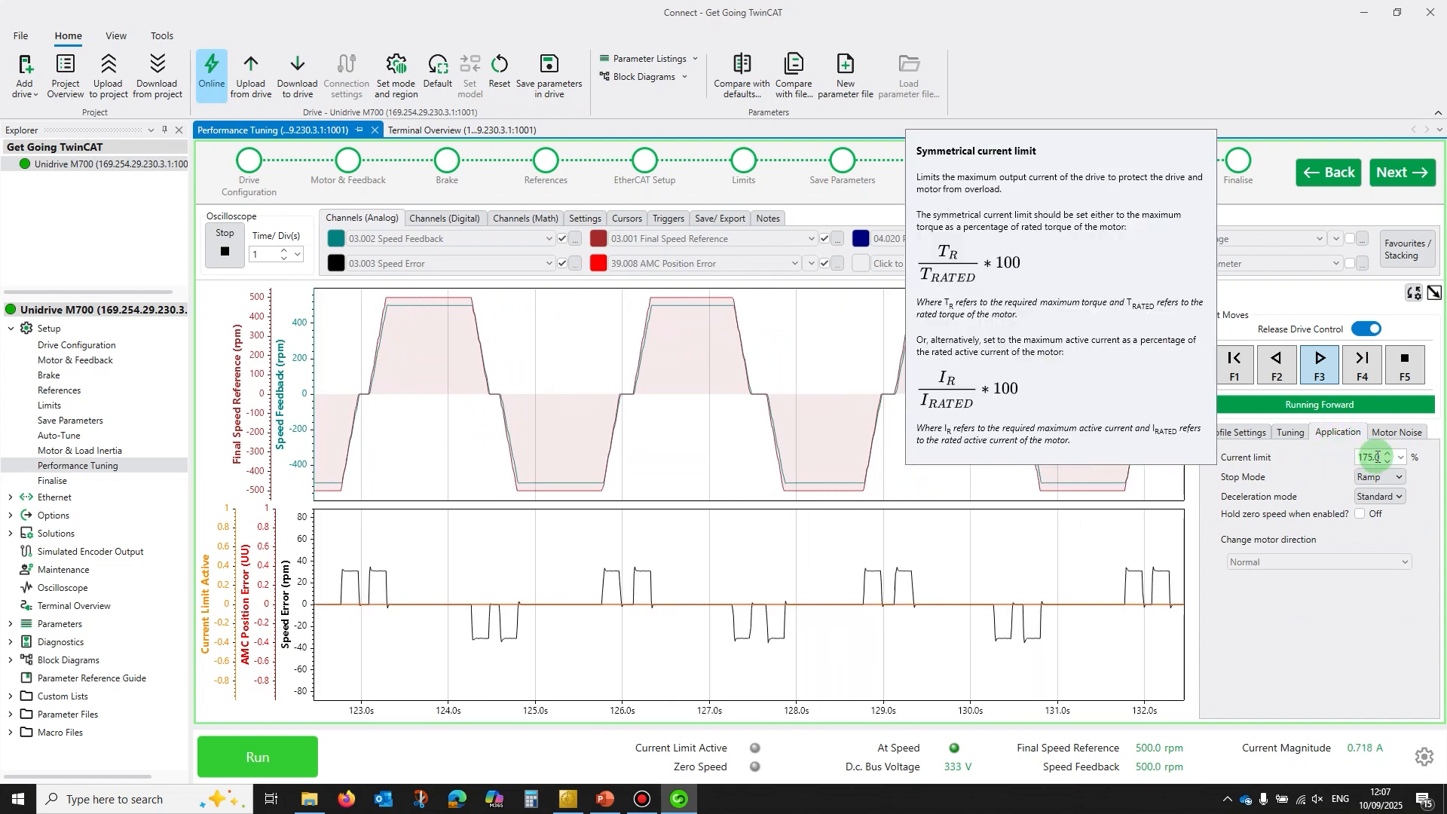
mouse_move(1400, 495)
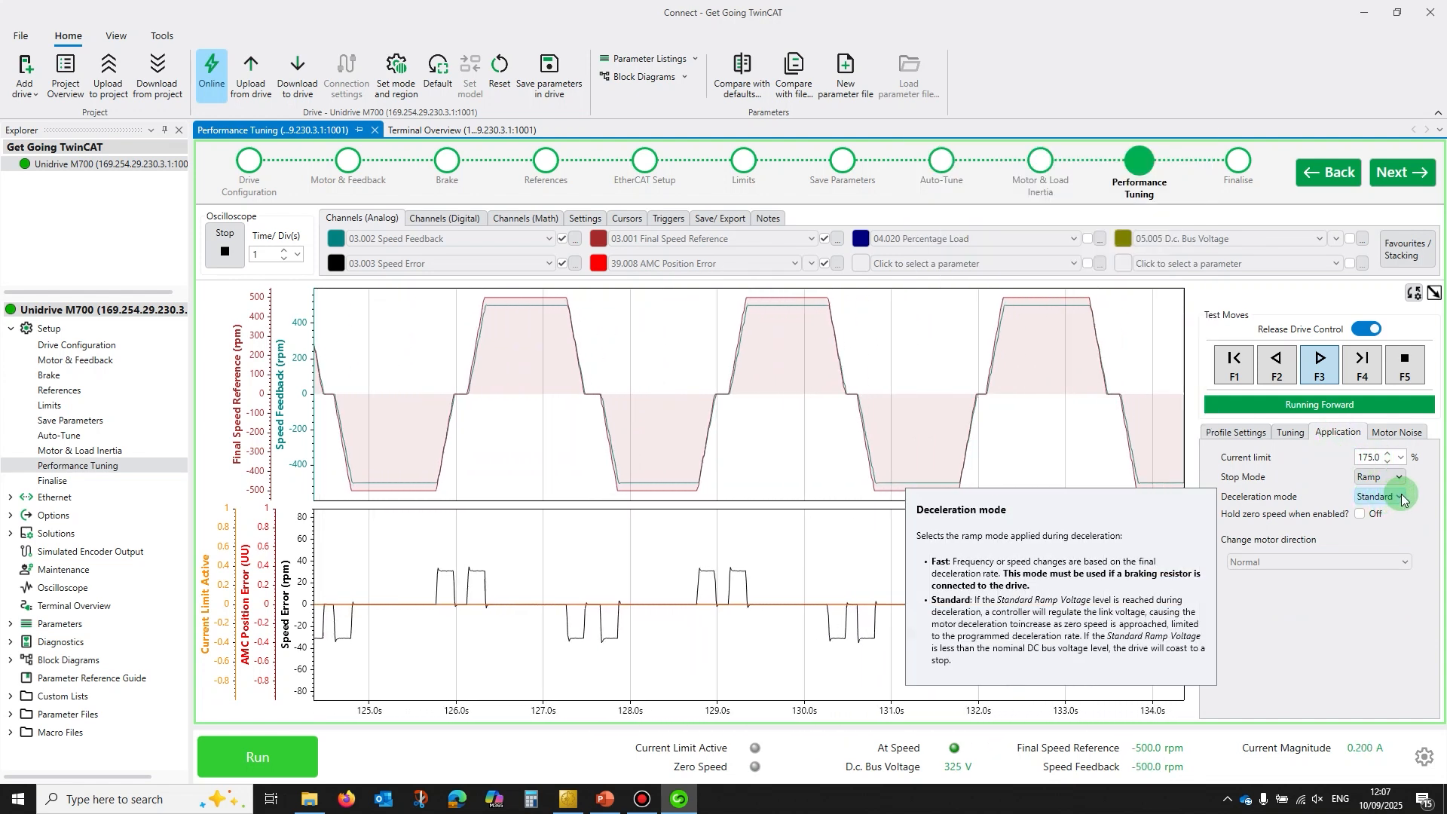
left_click(1400, 495)
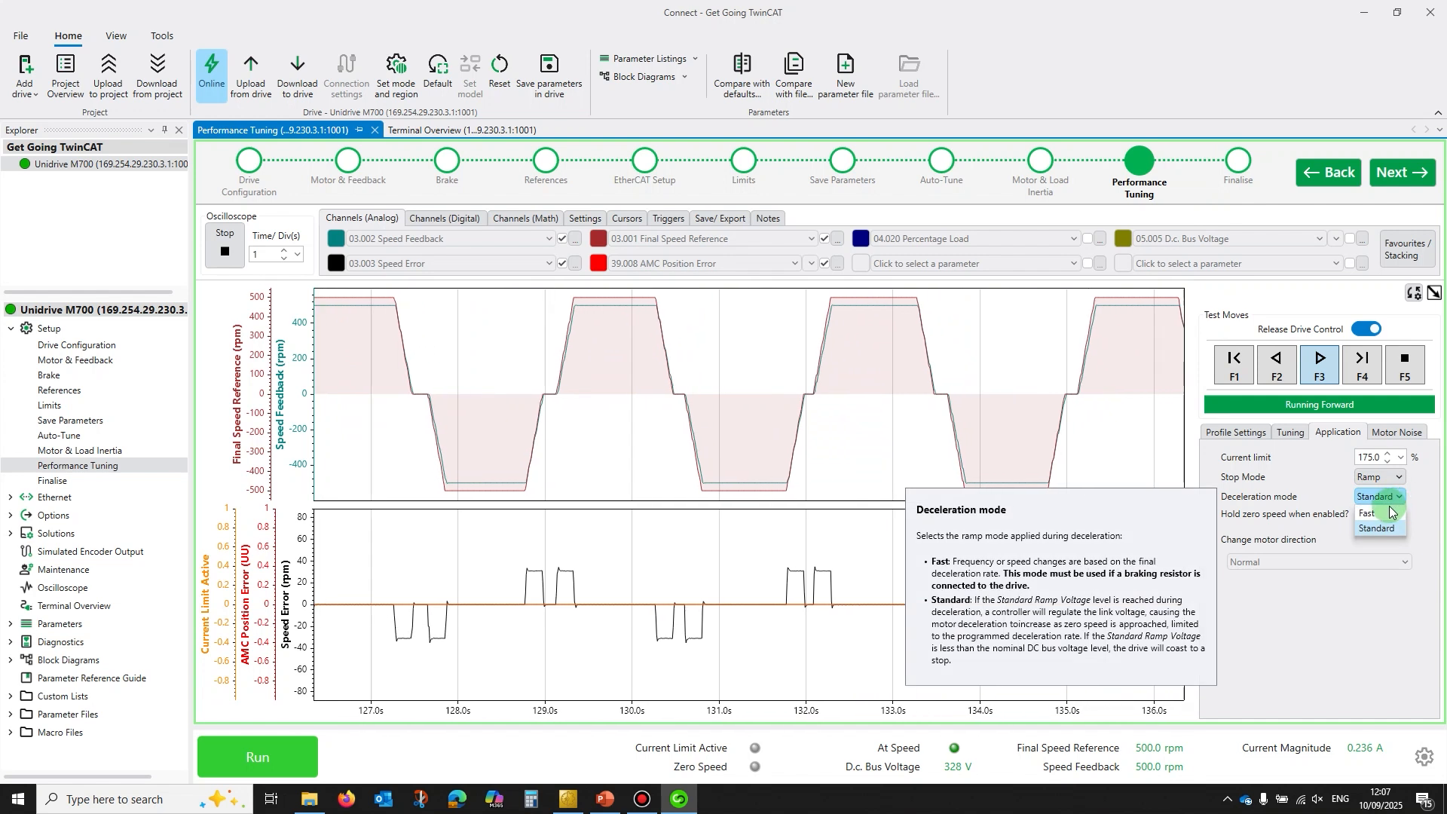
left_click(1388, 512)
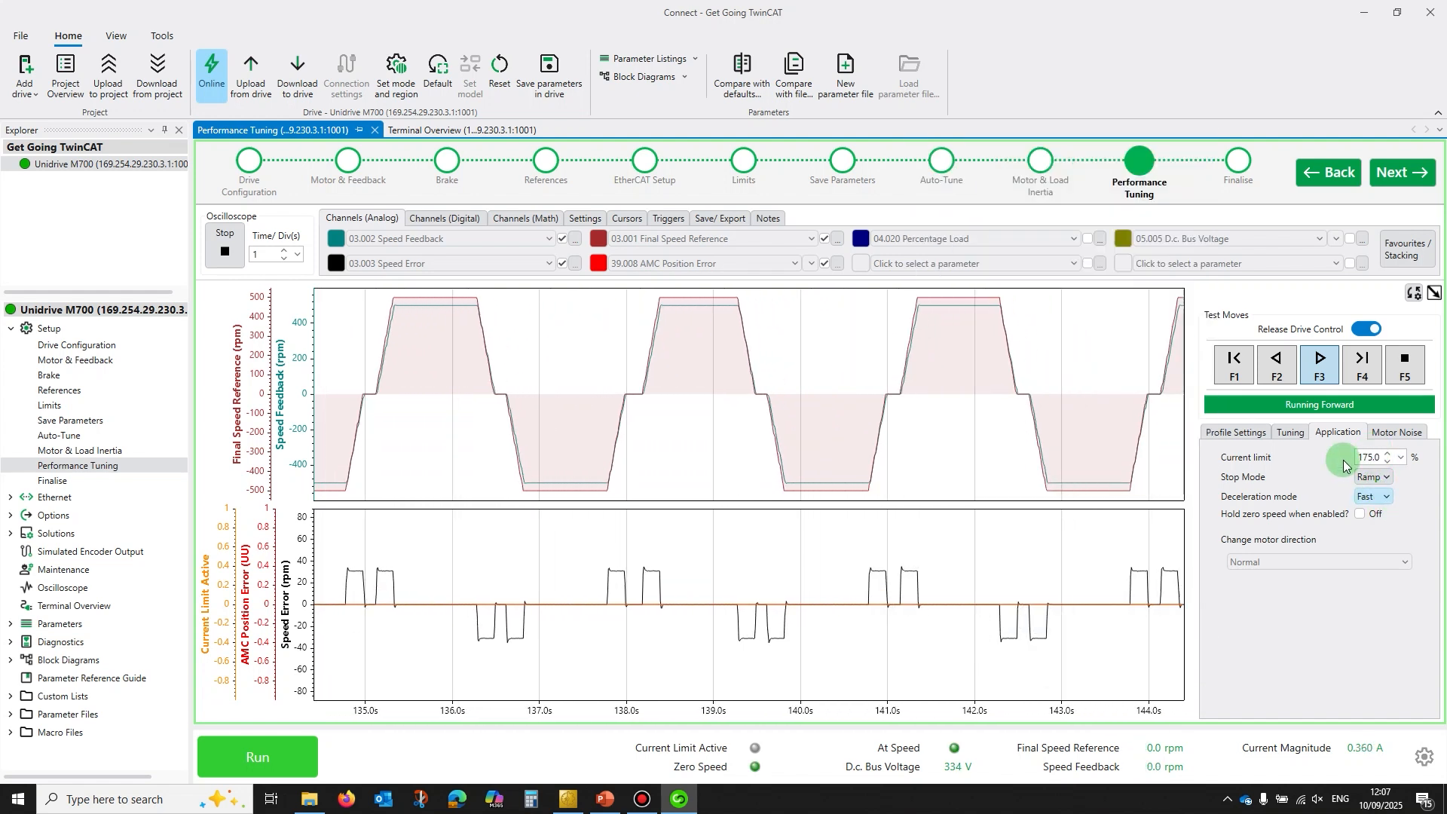
- Stop the running test move and its oscilloscope recording, and release drive control
left_click(1291, 431)
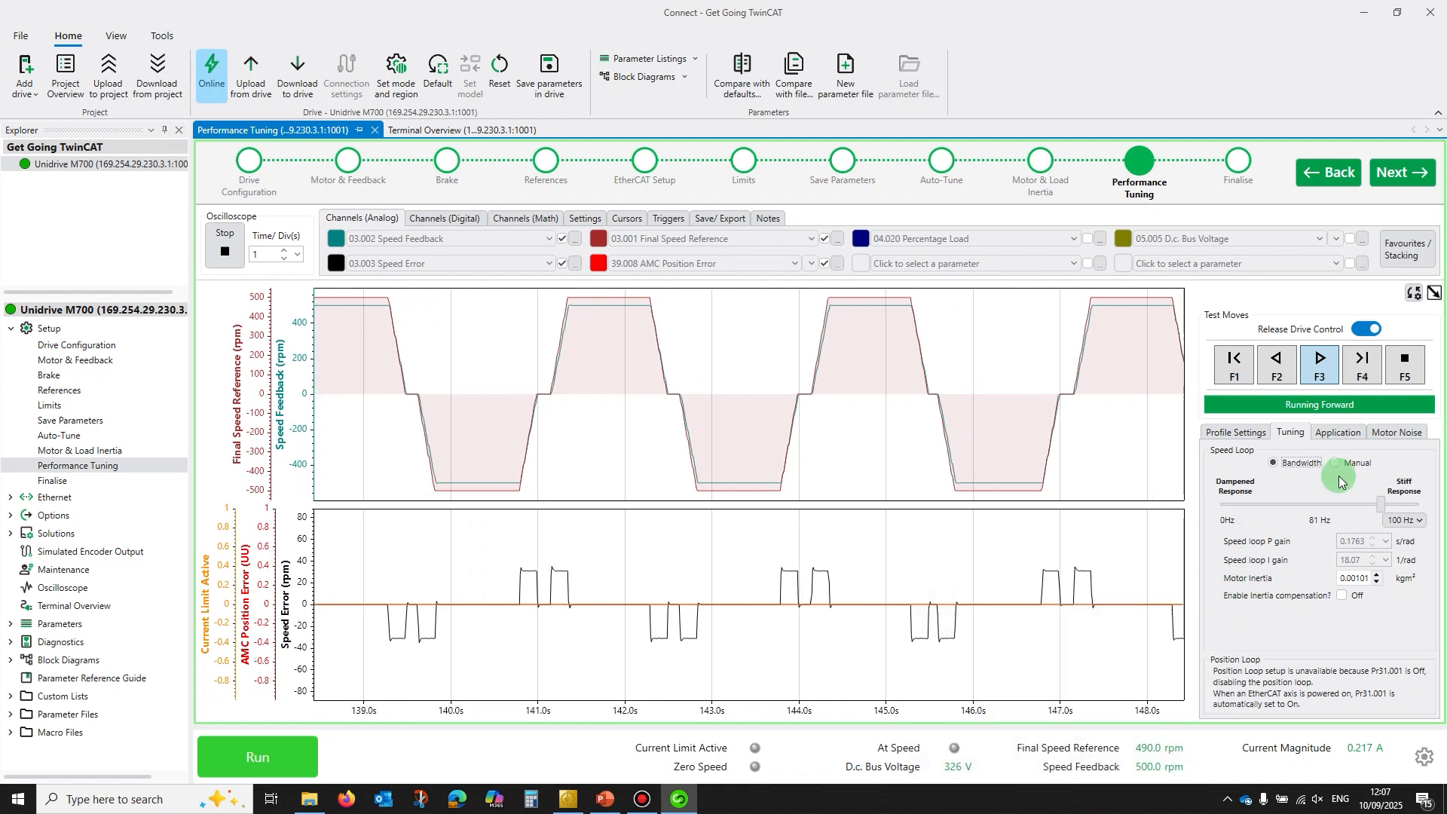
left_click(1240, 434)
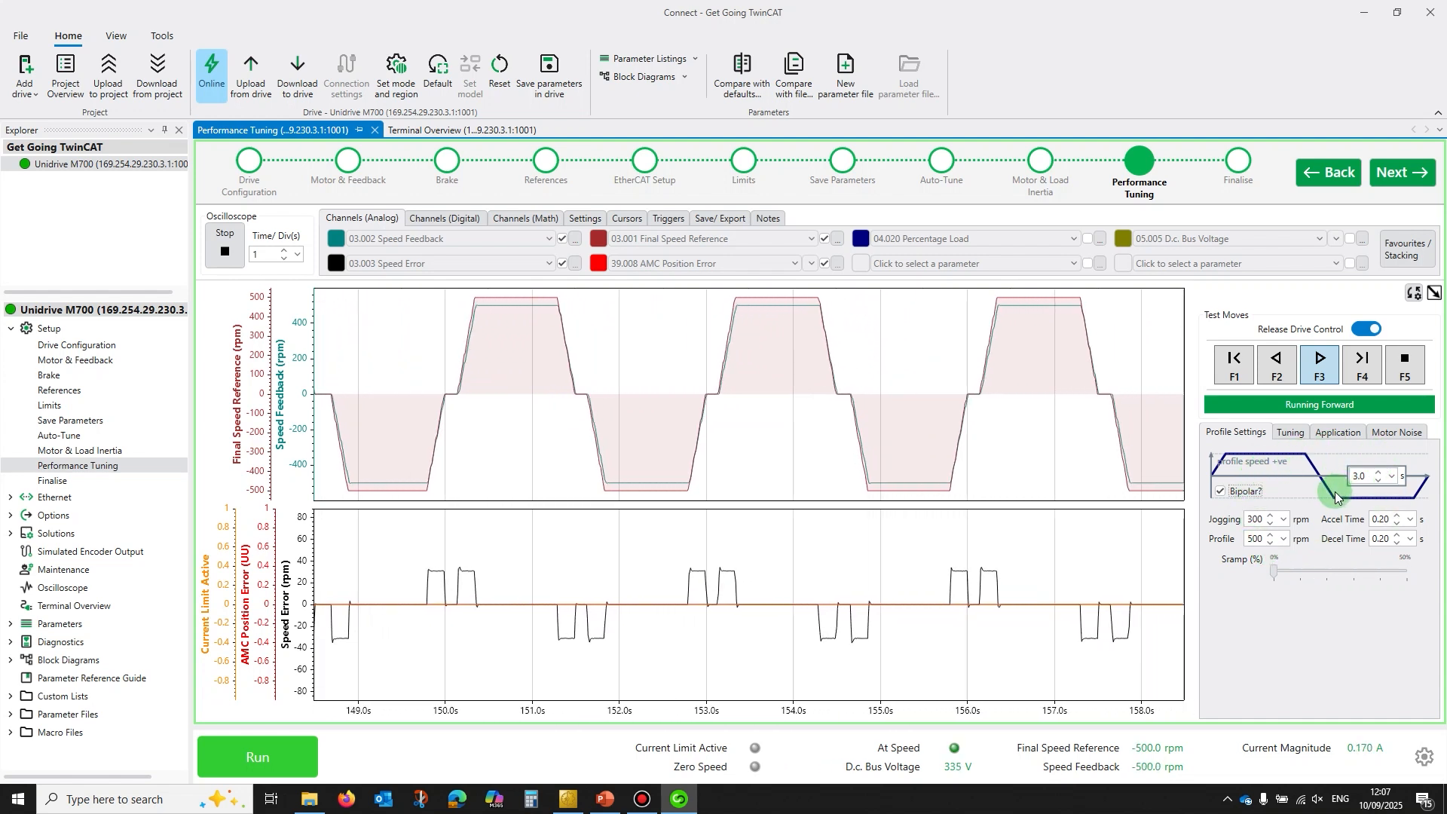
left_click(1404, 365)
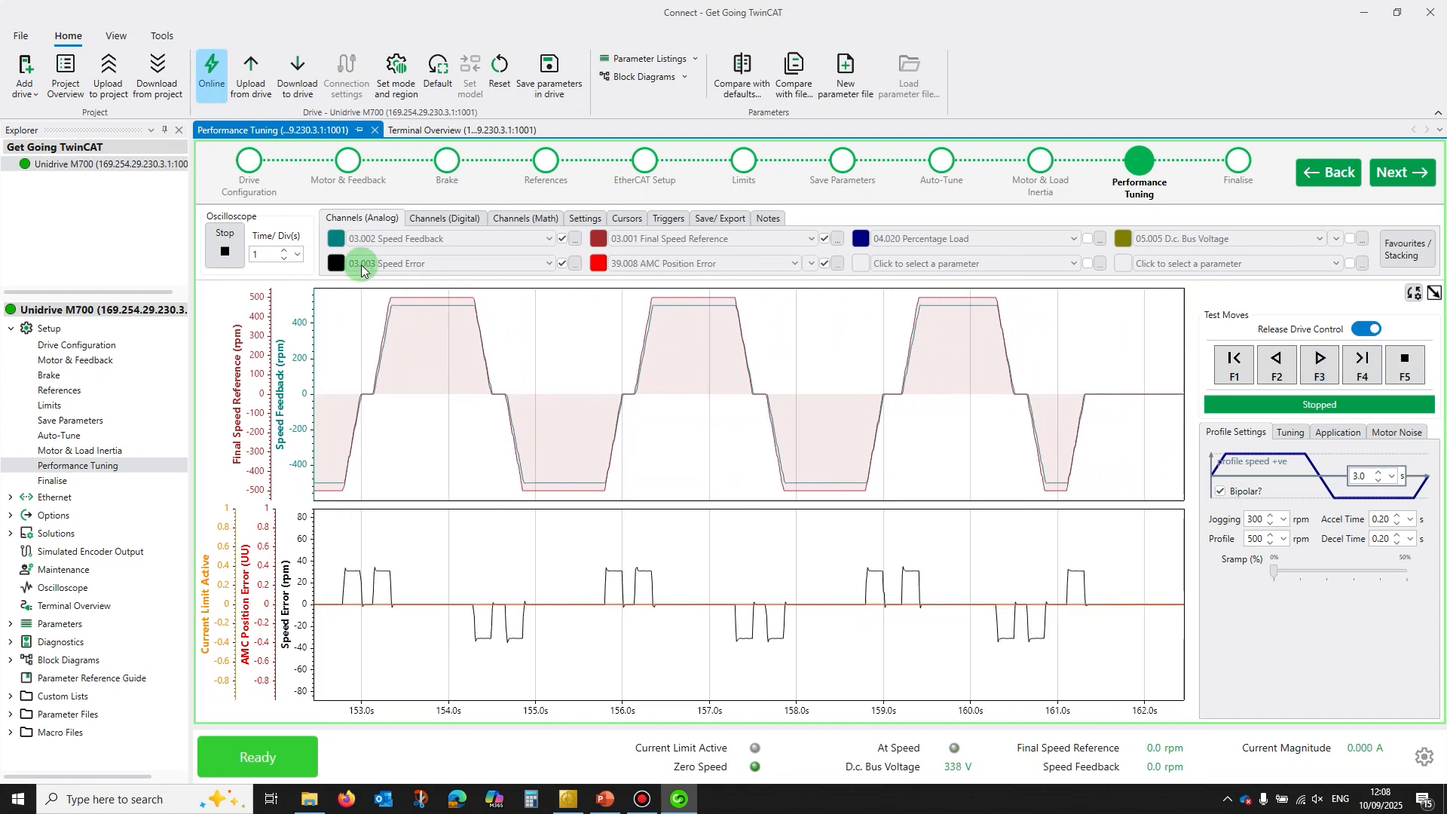
left_click(222, 242)
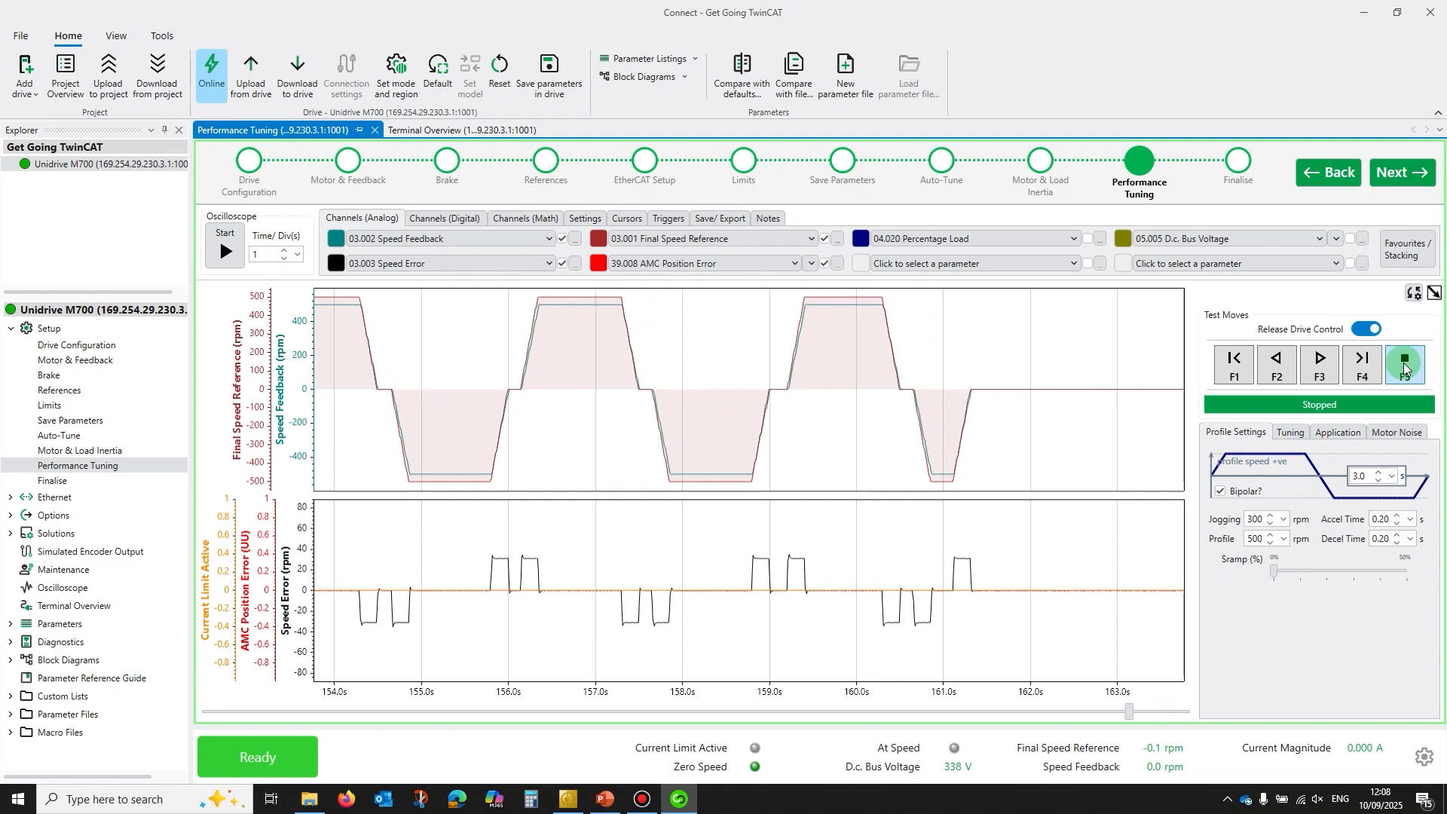
left_click(1372, 332)
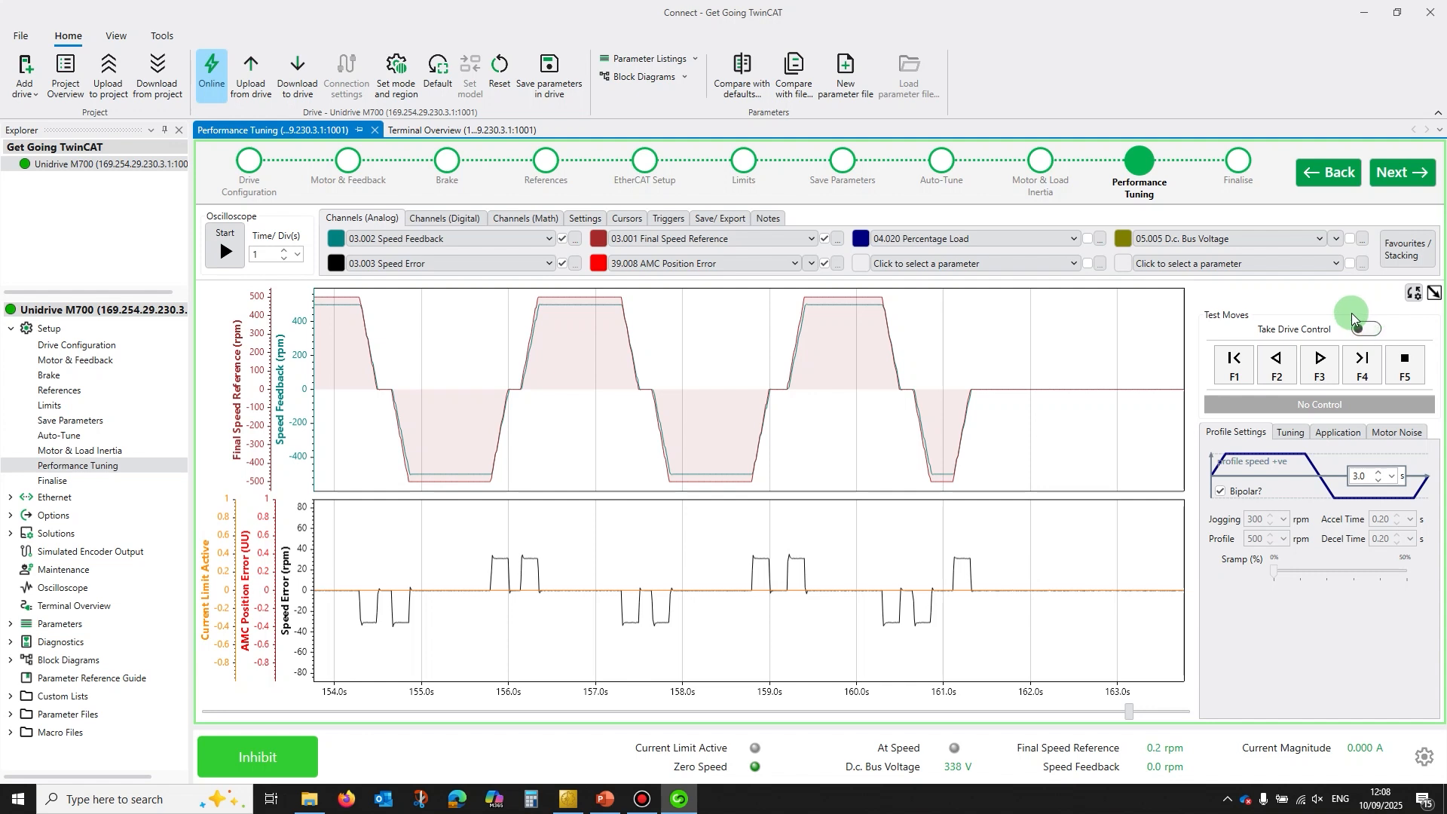
- Go to the Finalise stage of the setup and save the parameters in the drive
left_click(1235, 160)
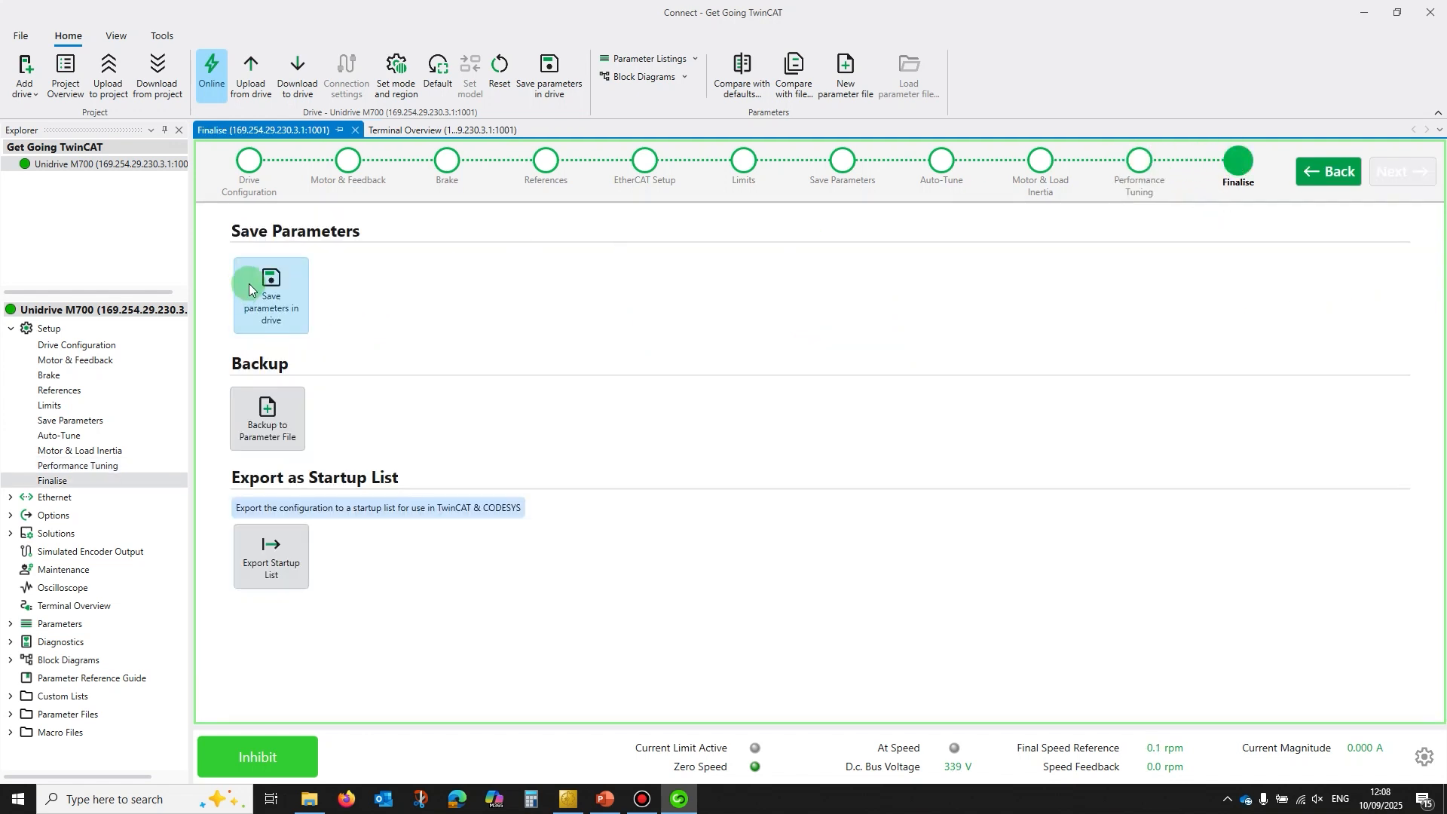
left_click(273, 290)
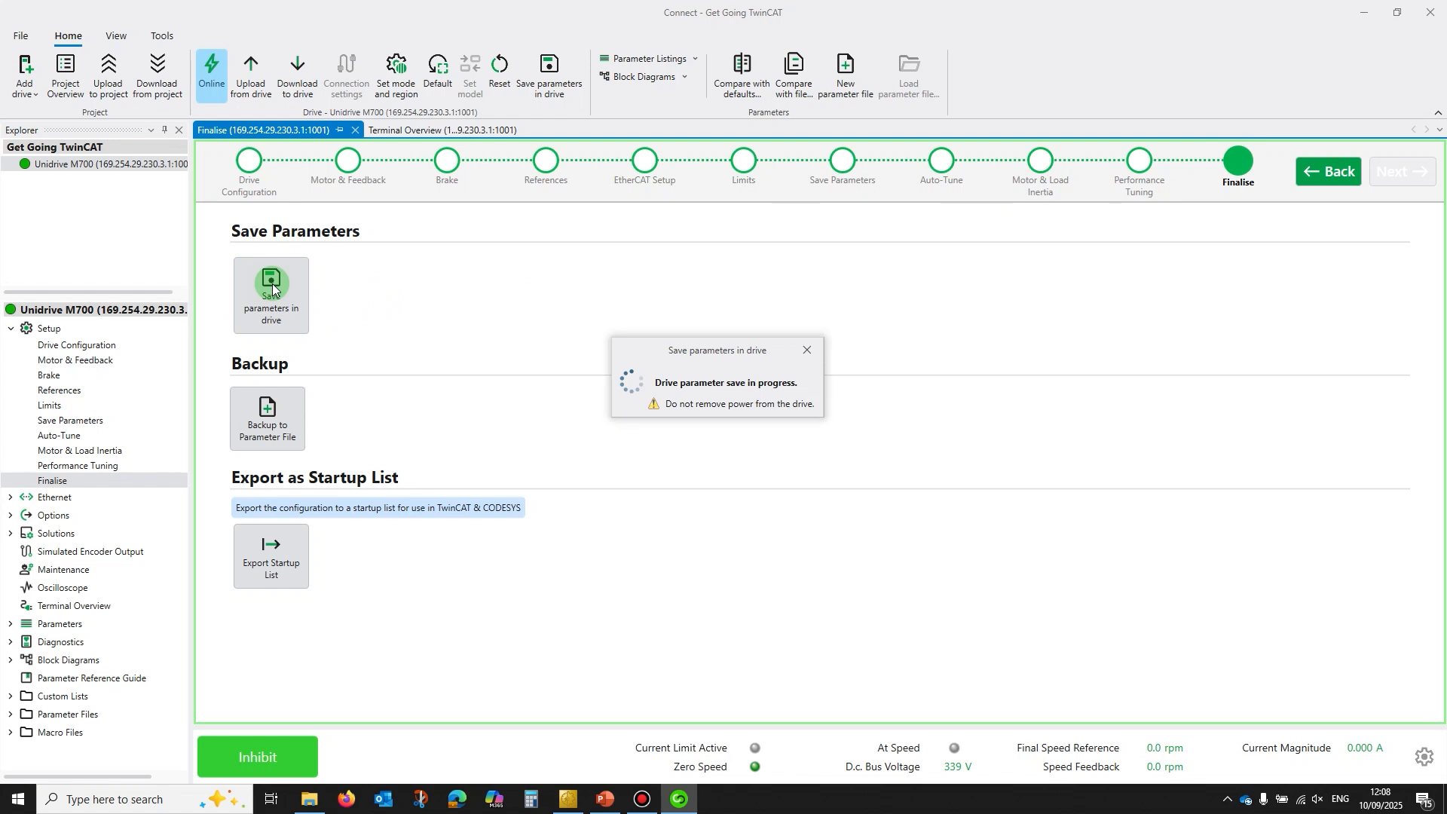